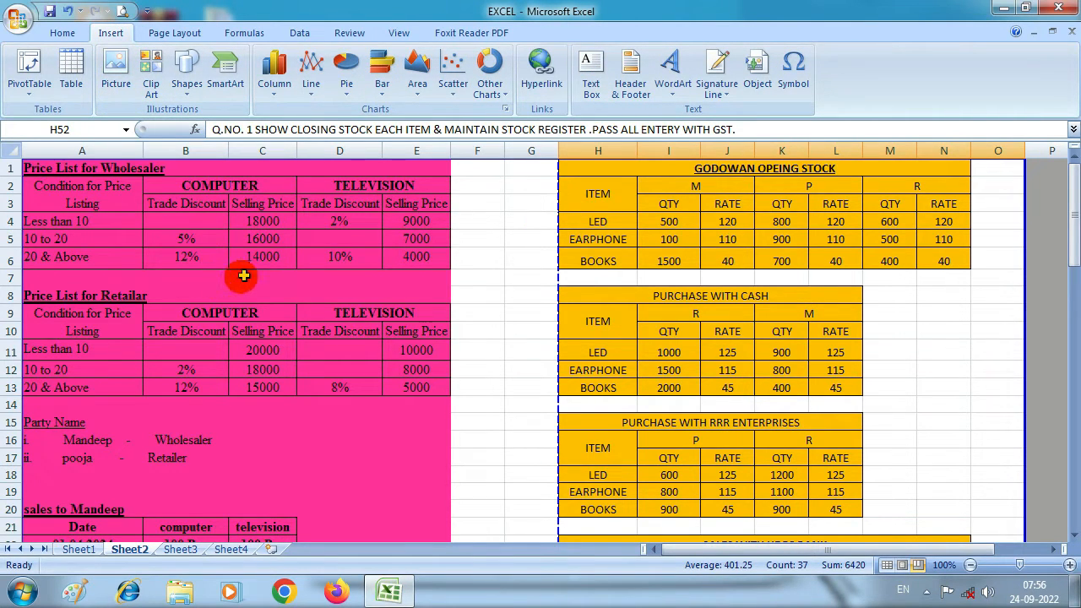
pyautogui.click(72, 35)
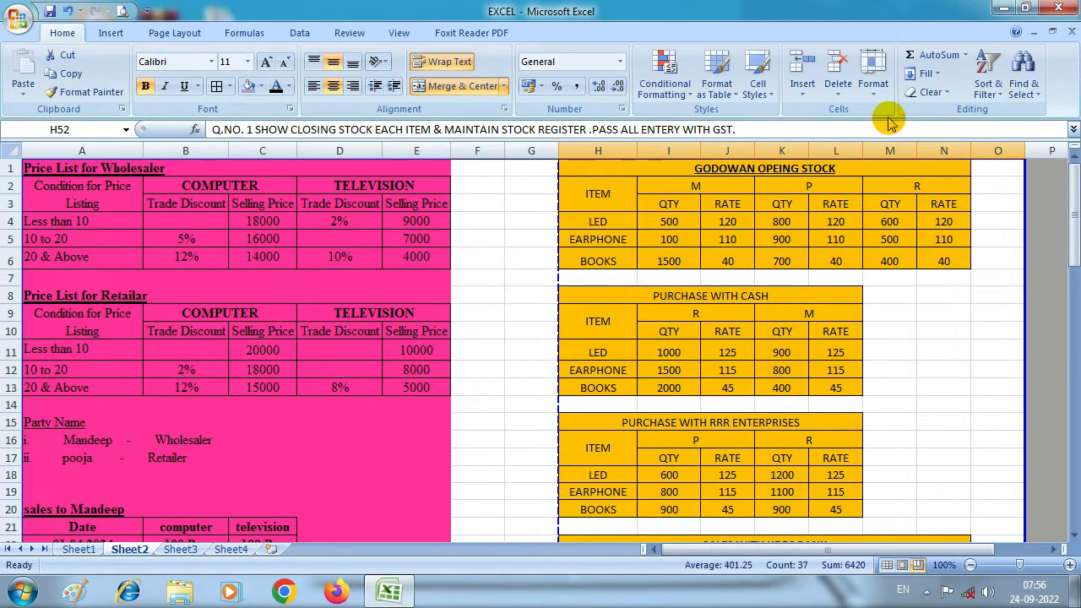
pyautogui.click(110, 33)
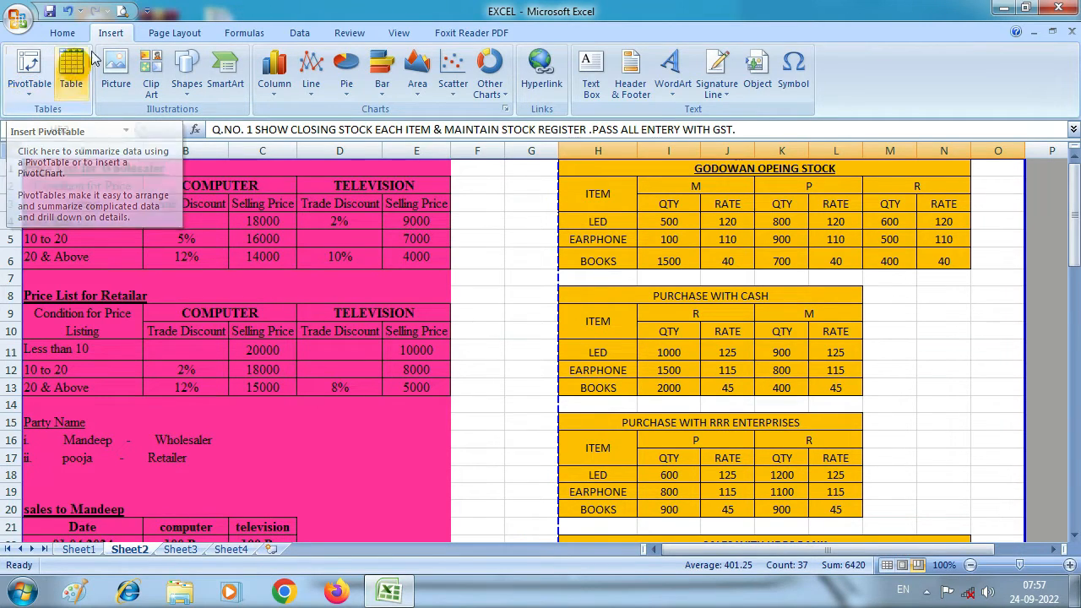
pyautogui.click(34, 84)
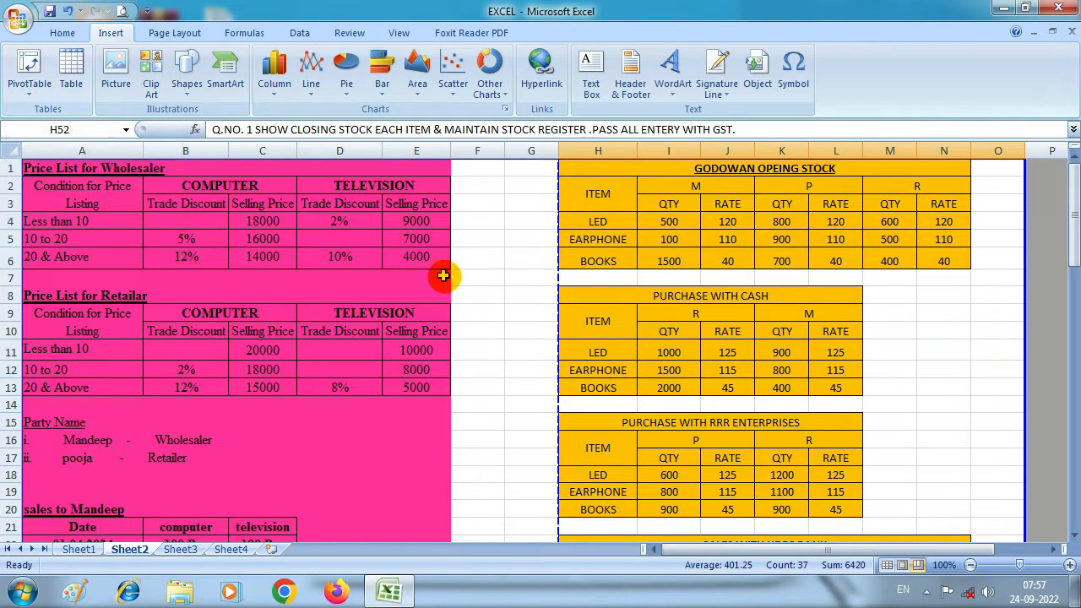
pyautogui.scroll(-10, 444, 272)
pyautogui.scroll(-9, 455, 268)
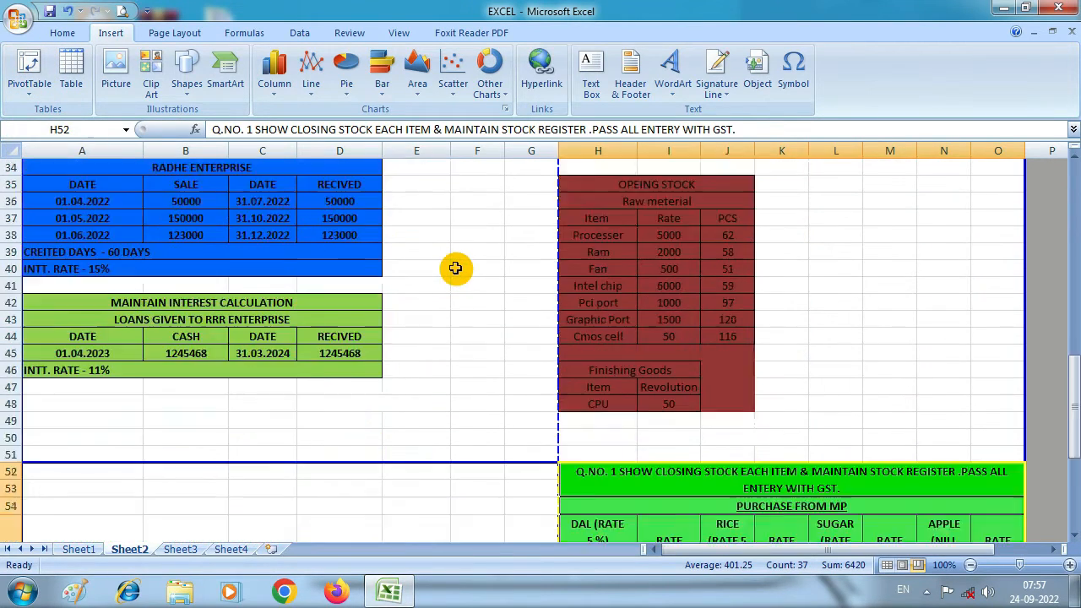
pyautogui.scroll(5, 455, 269)
pyautogui.scroll(14, 455, 269)
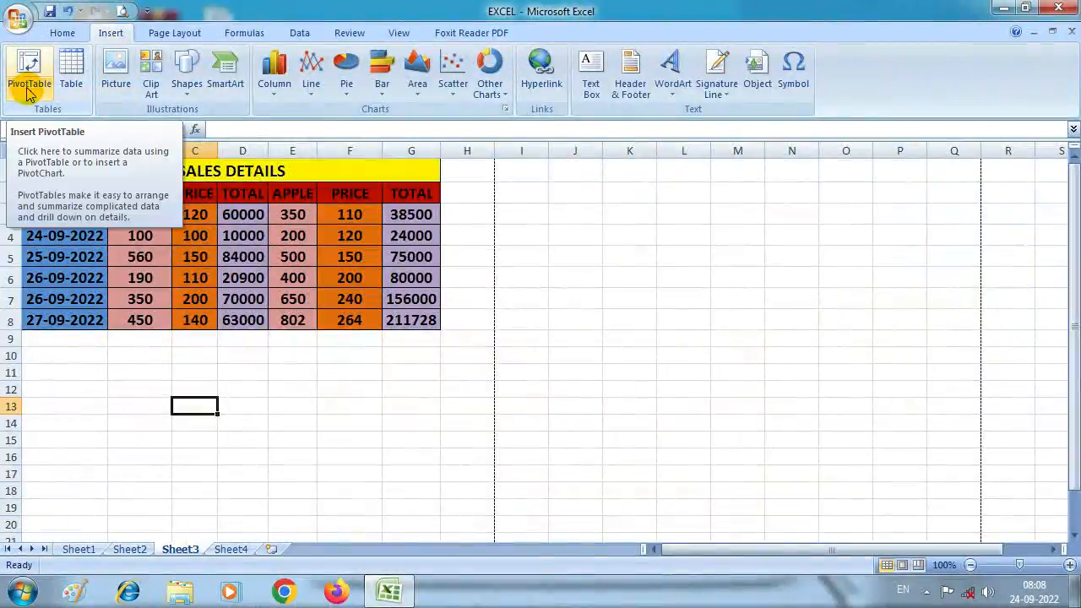
# - Examine the SALES DETAILS table on Sheet3, including its title, column headers and the two 24-09-2022 rows
pyautogui.click(196, 253)
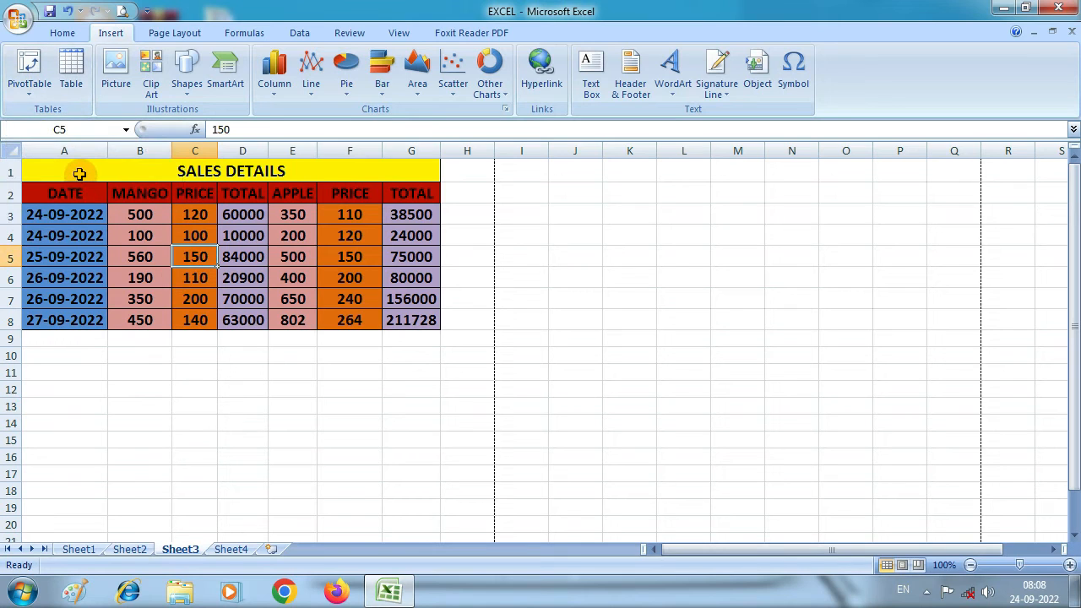
pyautogui.moveTo(80, 173); pyautogui.dragTo(127, 329)
pyautogui.click(239, 388)
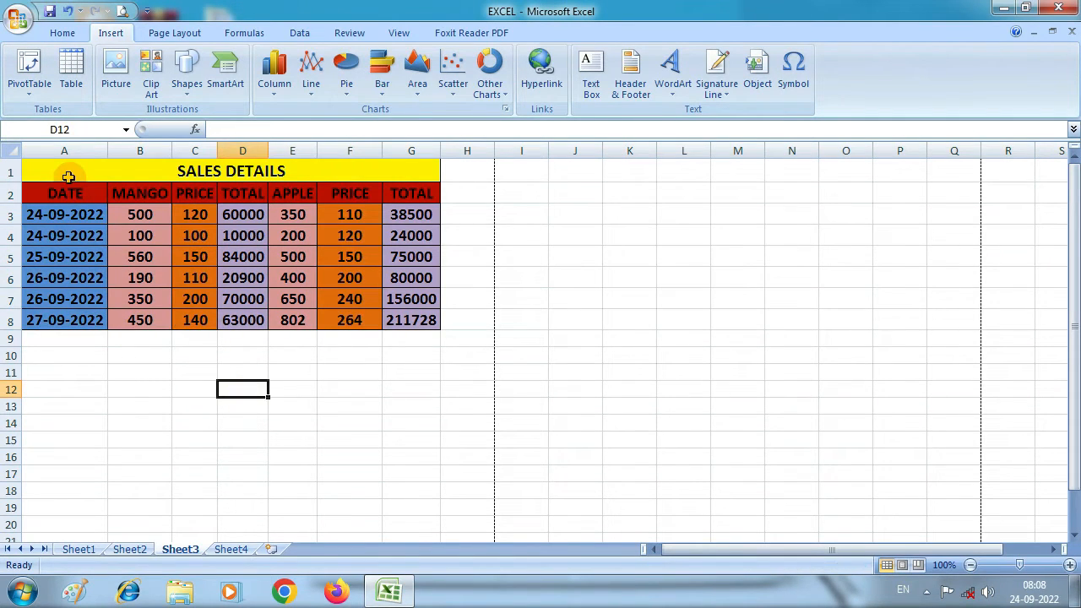
pyautogui.moveTo(68, 177); pyautogui.dragTo(101, 326)
pyautogui.click(257, 386)
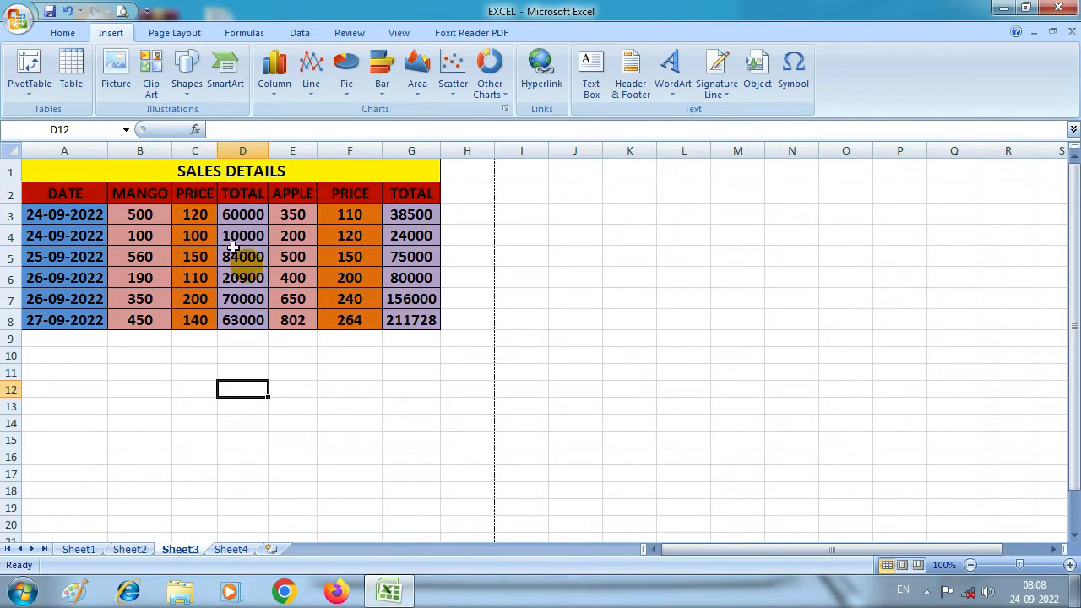
pyautogui.moveTo(69, 174); pyautogui.dragTo(83, 329)
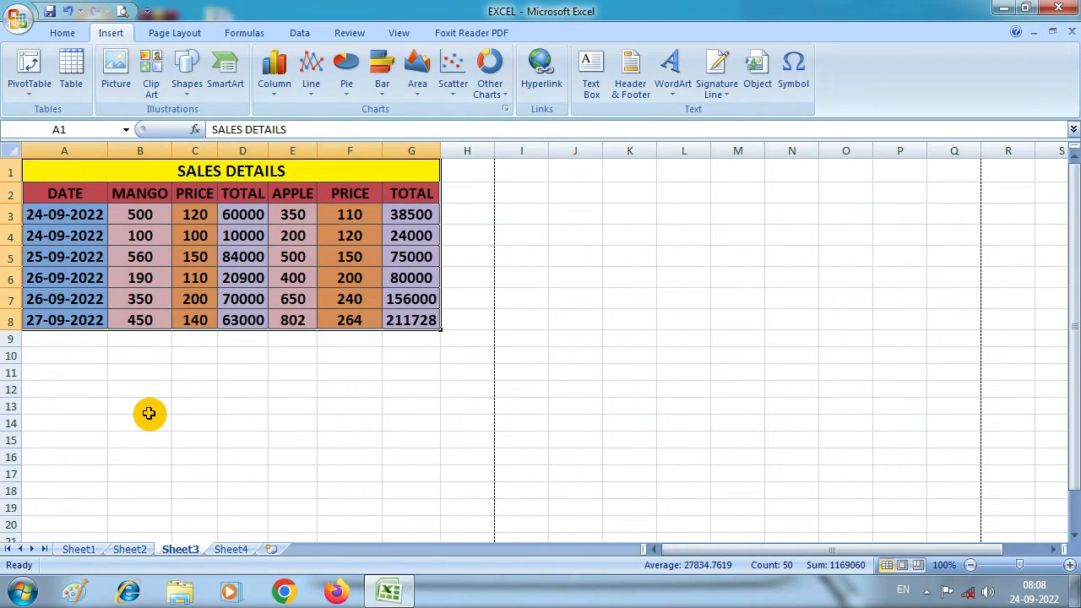
pyautogui.click(90, 393)
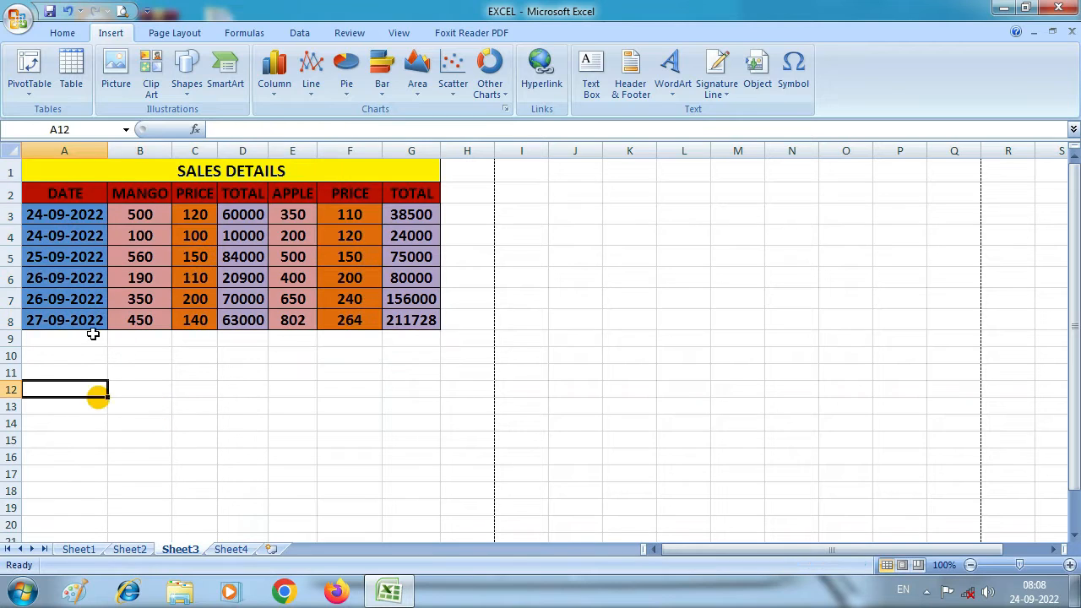
pyautogui.click(187, 179)
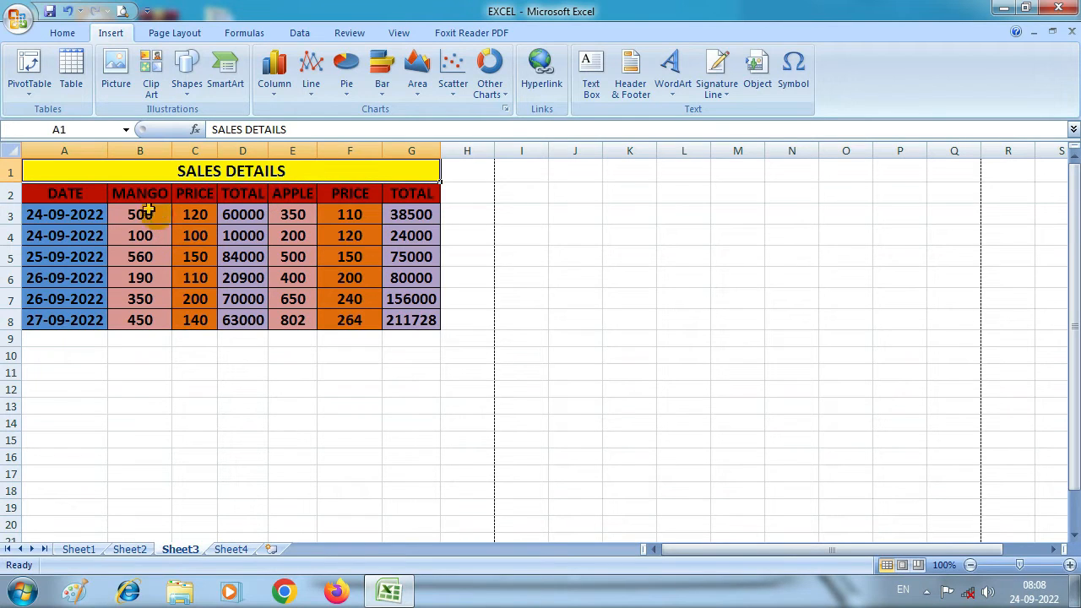
pyautogui.click(66, 194)
pyautogui.click(139, 193)
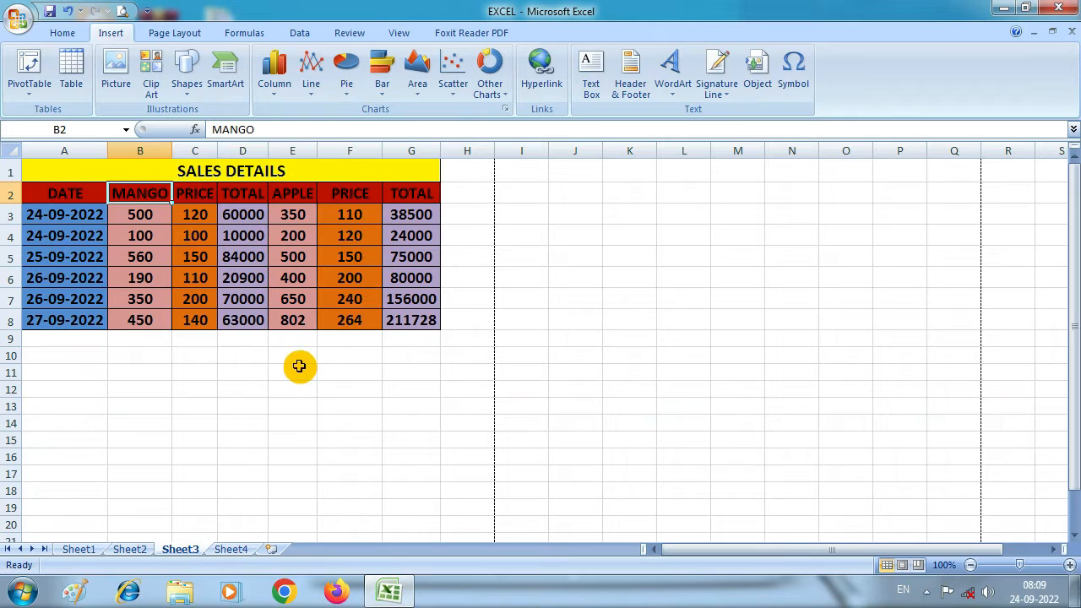
pyautogui.click(227, 389)
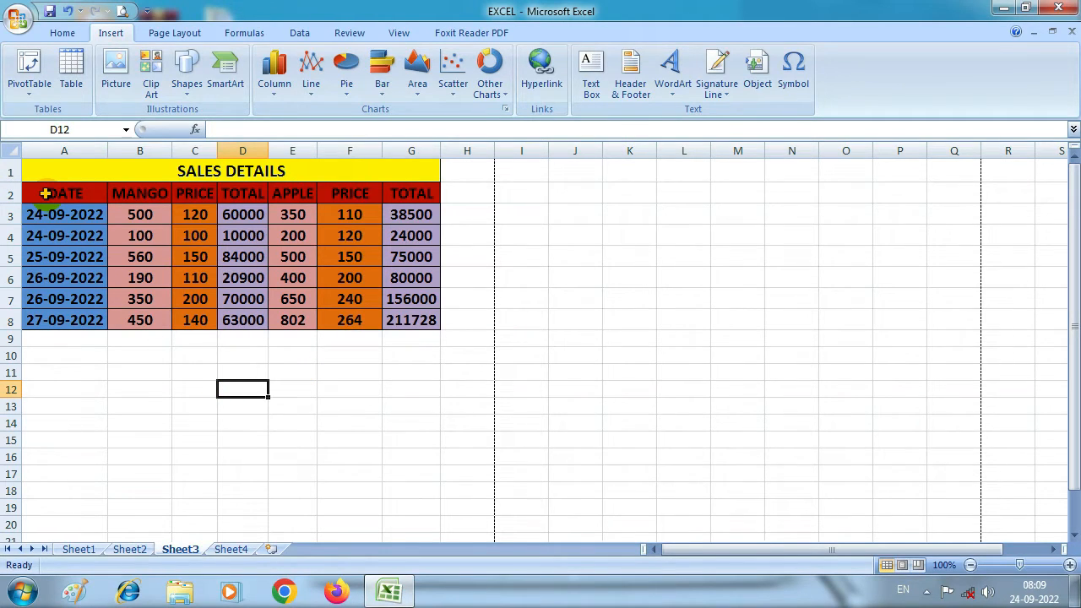
pyautogui.moveTo(29, 215); pyautogui.dragTo(397, 237)
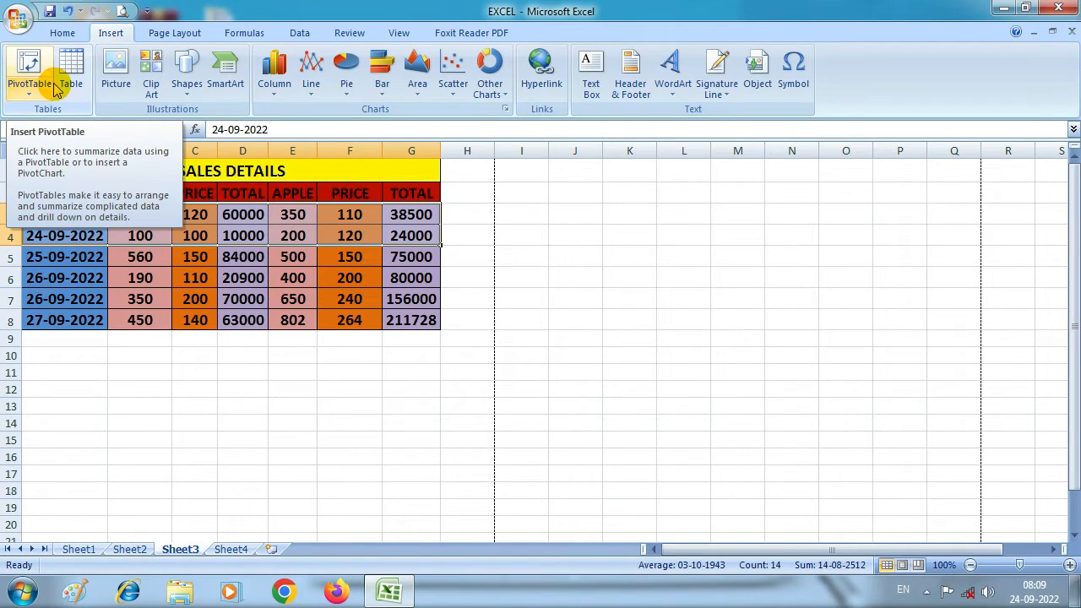
pyautogui.click(156, 370)
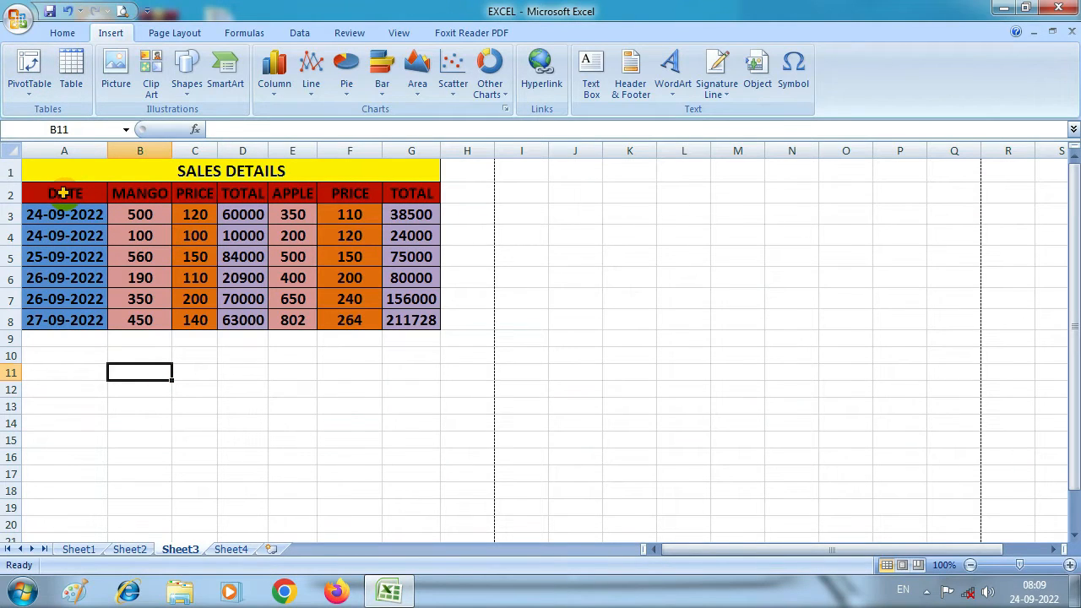
# - Create a PivotTable on a new worksheet from the sales range A2:G8 on Sheet3, including the header row
pyautogui.moveTo(63, 193); pyautogui.dragTo(397, 324)
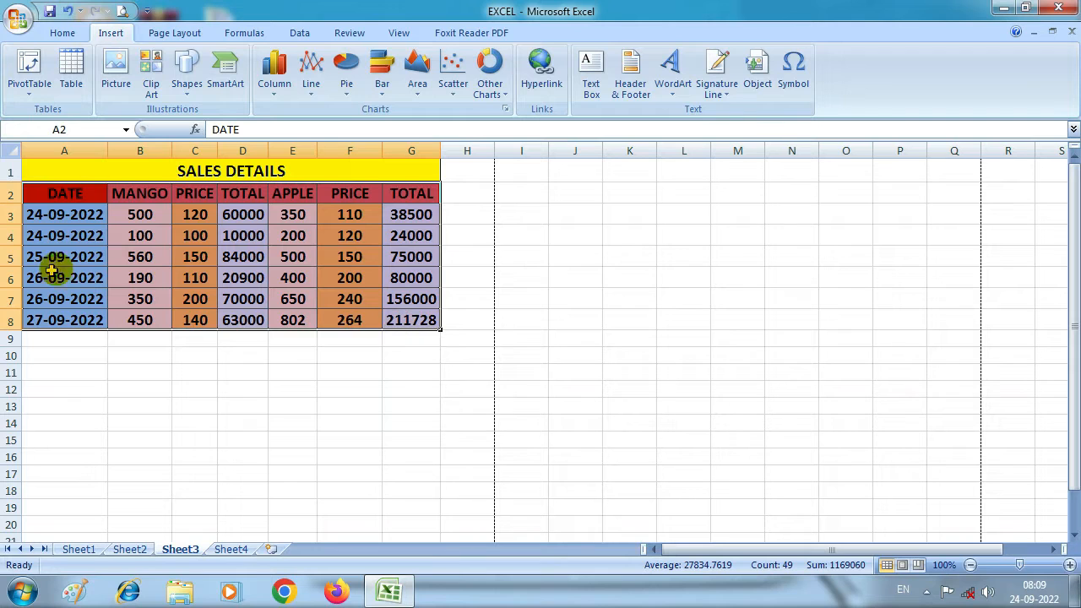
pyautogui.click(33, 72)
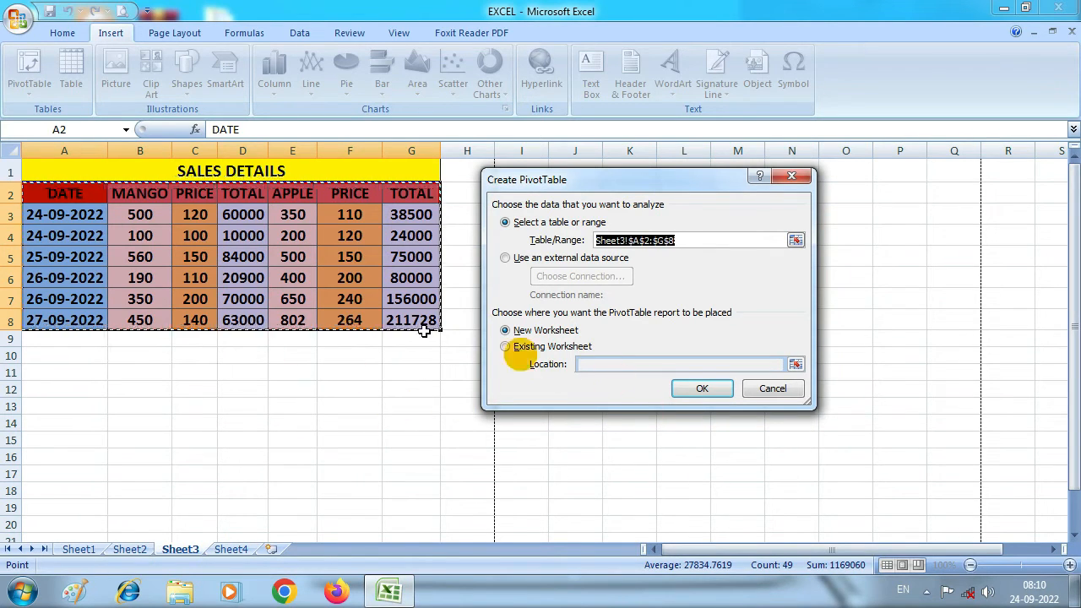
pyautogui.click(704, 389)
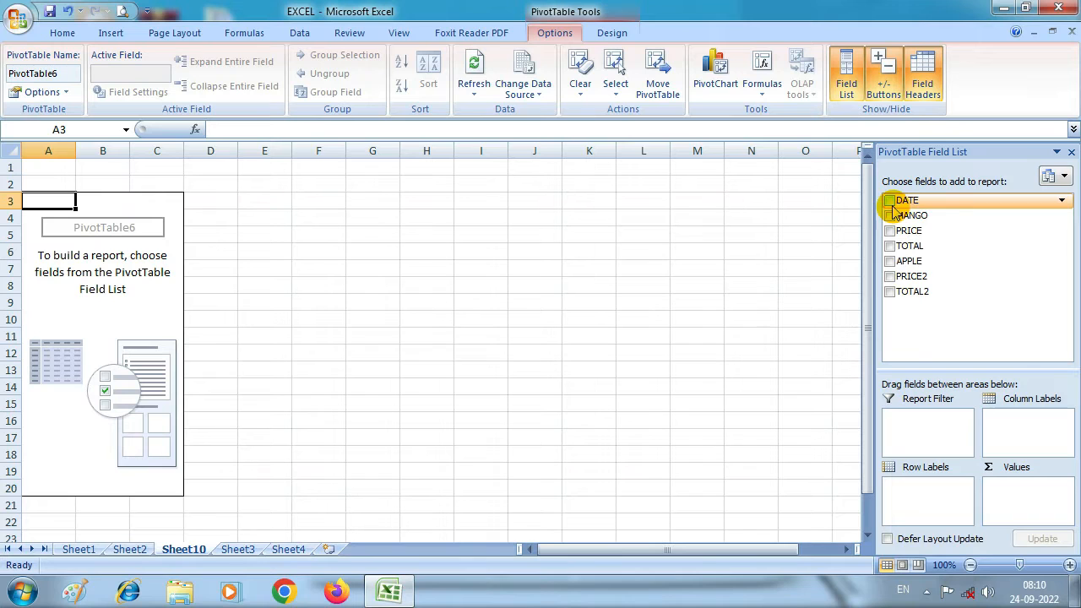
# - Add DATE as the row labels and MANGO, PRICE and TOTAL as summed values to the PivotTable on Sheet10
pyautogui.click(237, 549)
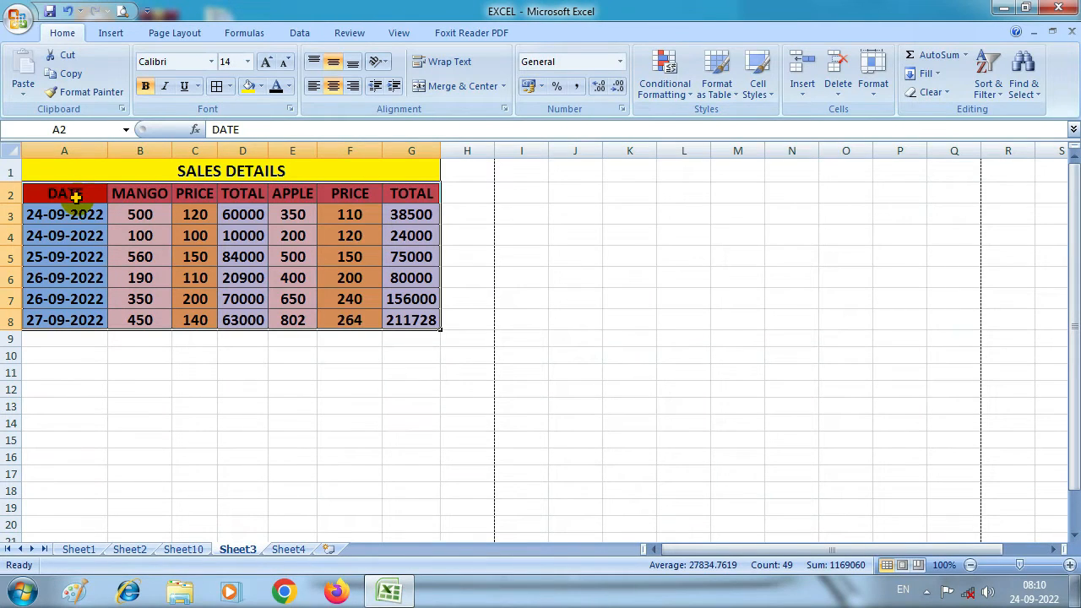
pyautogui.click(188, 550)
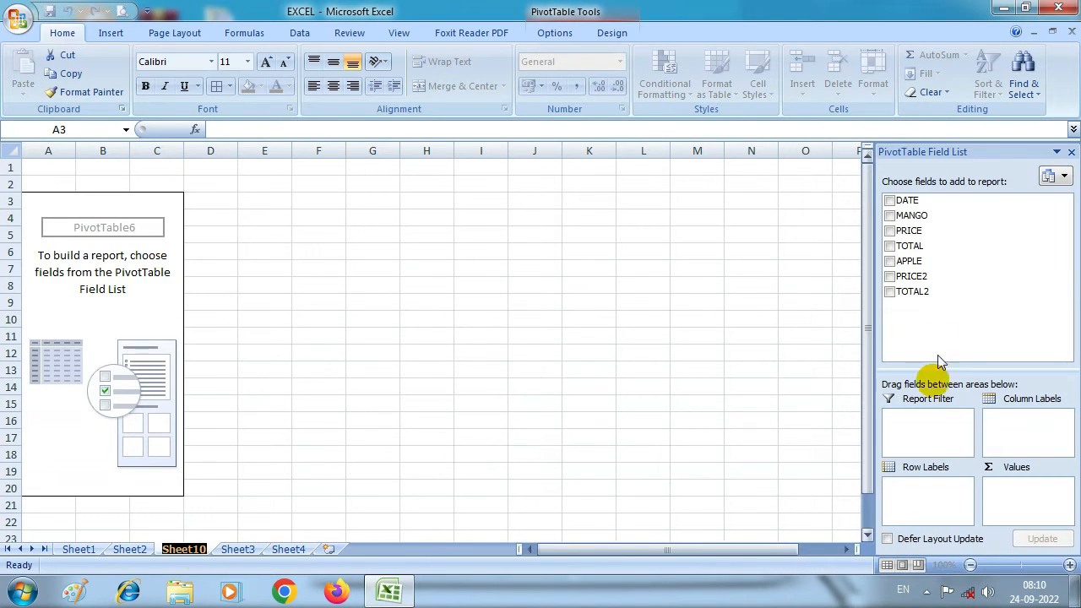
pyautogui.click(890, 201)
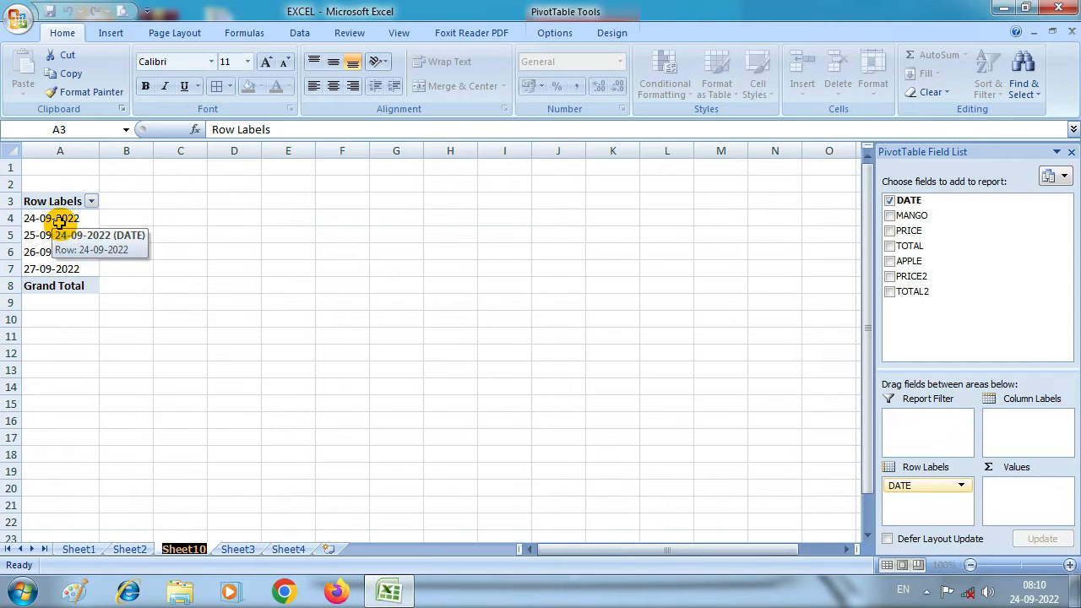
pyautogui.click(891, 218)
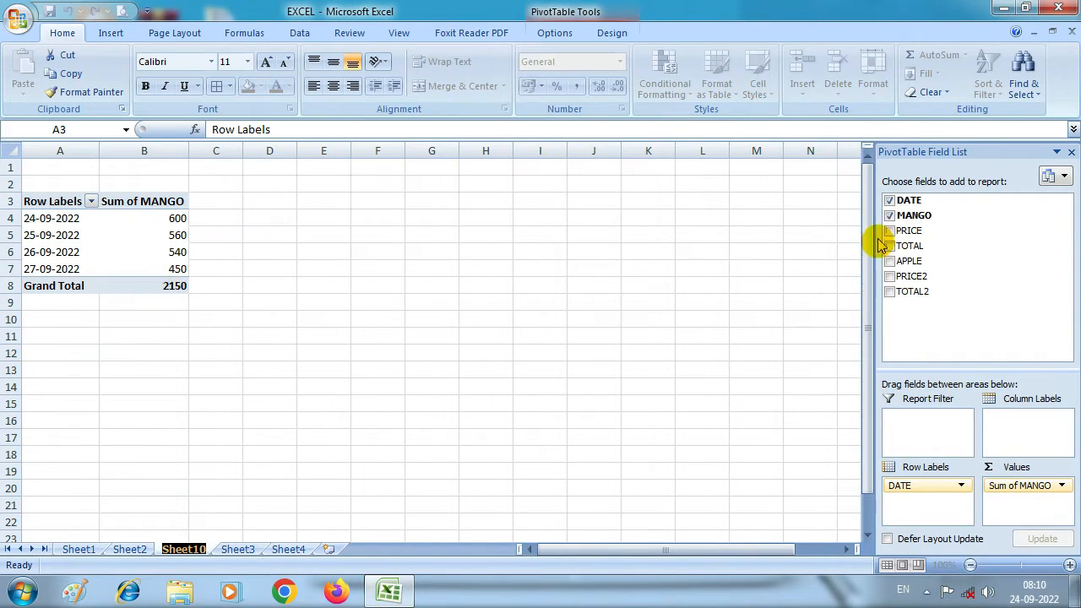
pyautogui.click(891, 232)
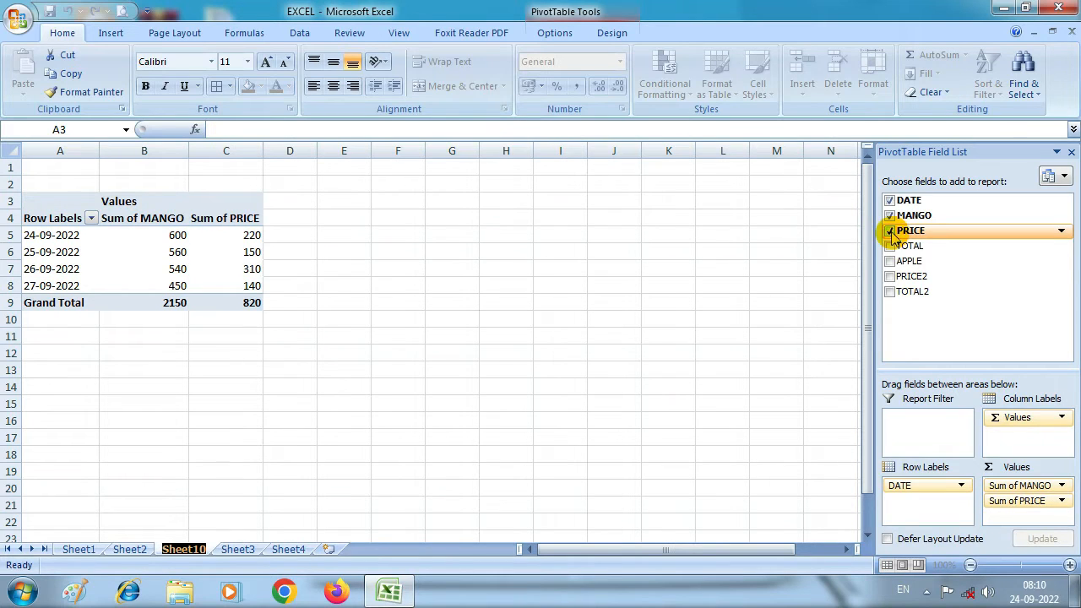
pyautogui.click(890, 246)
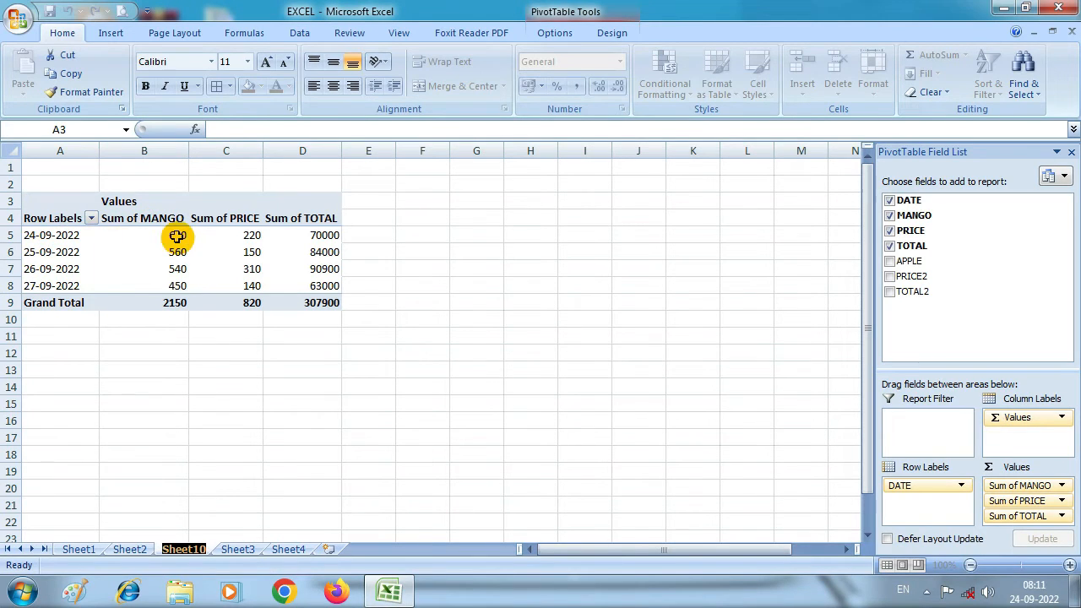
# - Inspect the summed mango, price and total values for 24-09-2022 in the PivotTable
pyautogui.moveTo(176, 236)
pyautogui.click(142, 236)
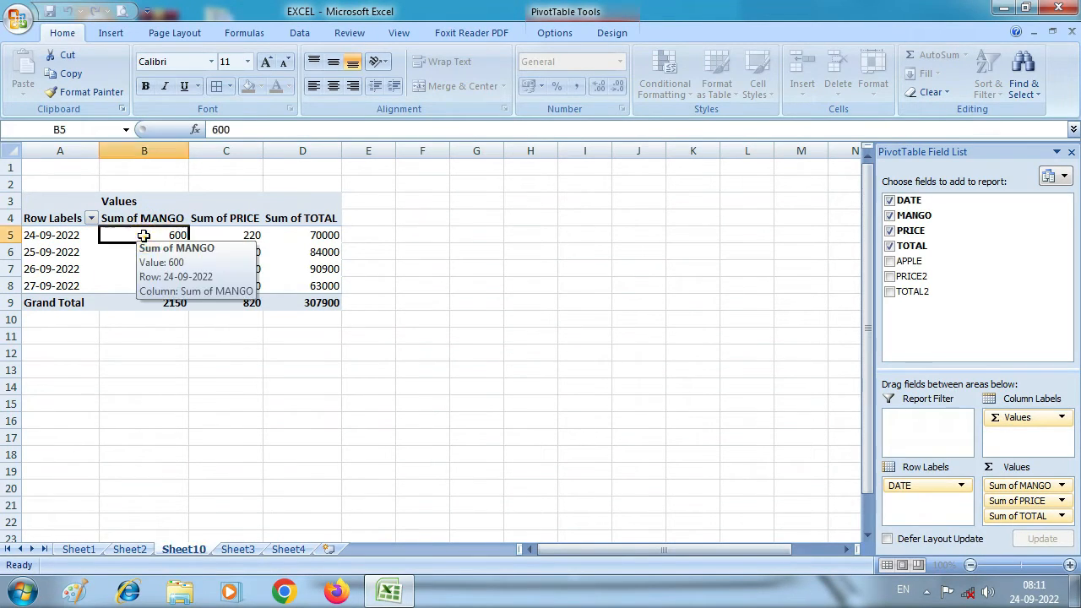
pyautogui.click(148, 369)
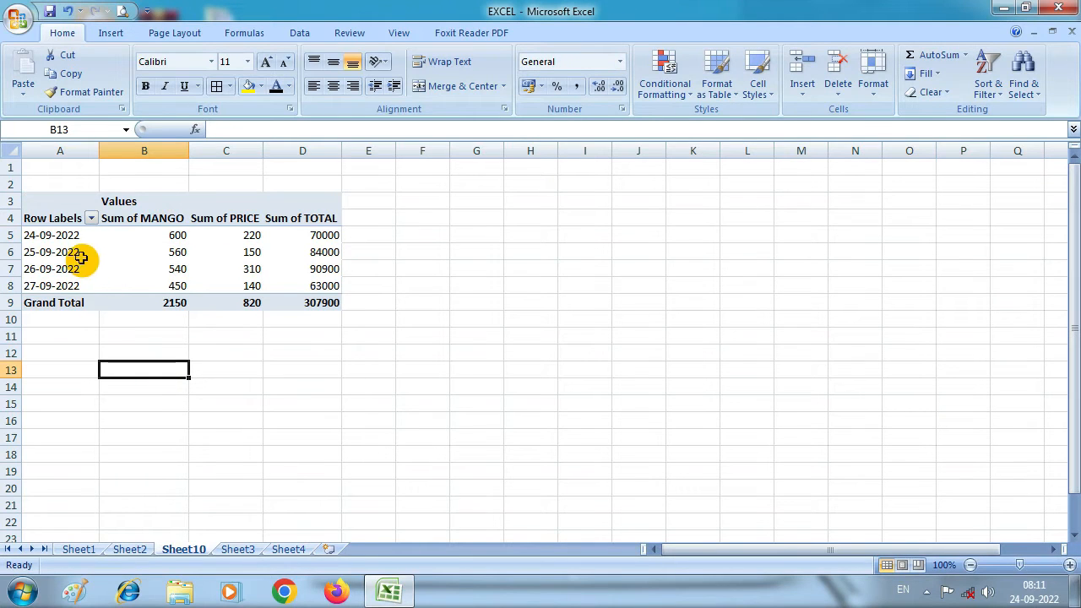
pyautogui.click(148, 235)
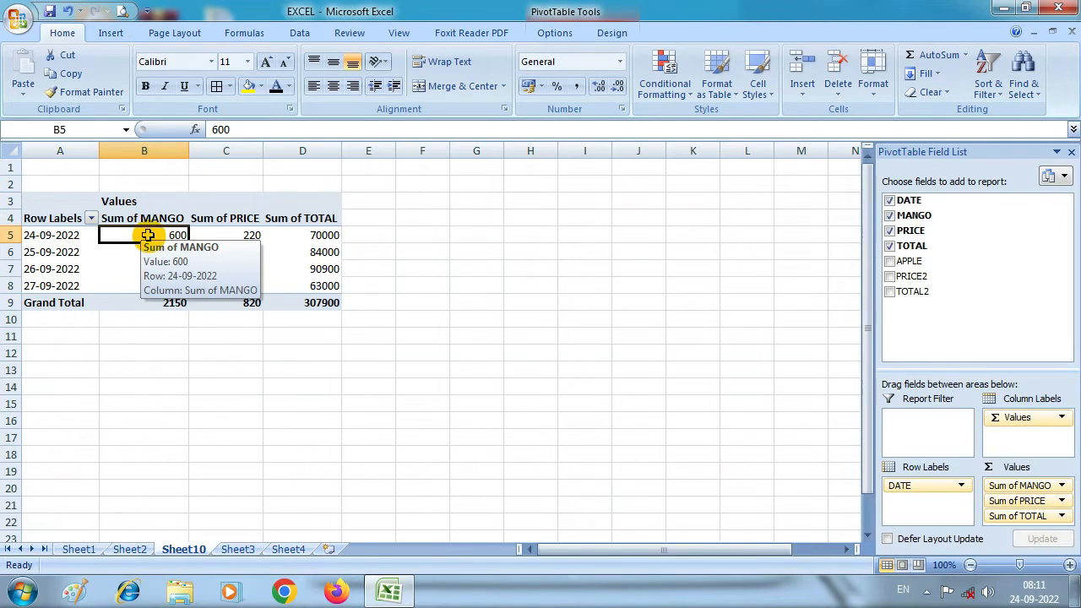
pyautogui.moveTo(178, 236)
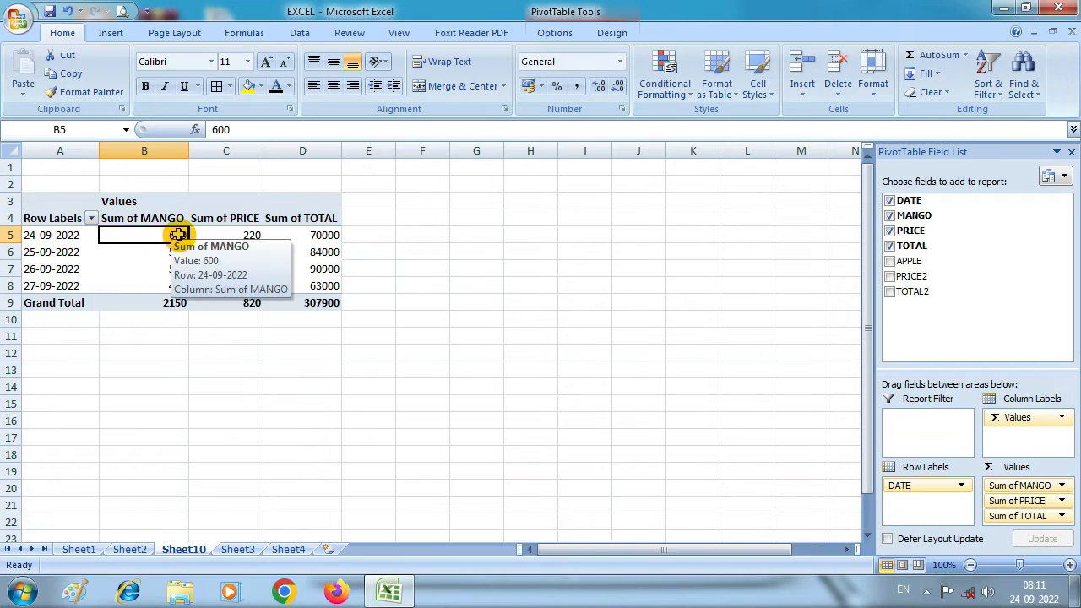
pyautogui.moveTo(221, 235)
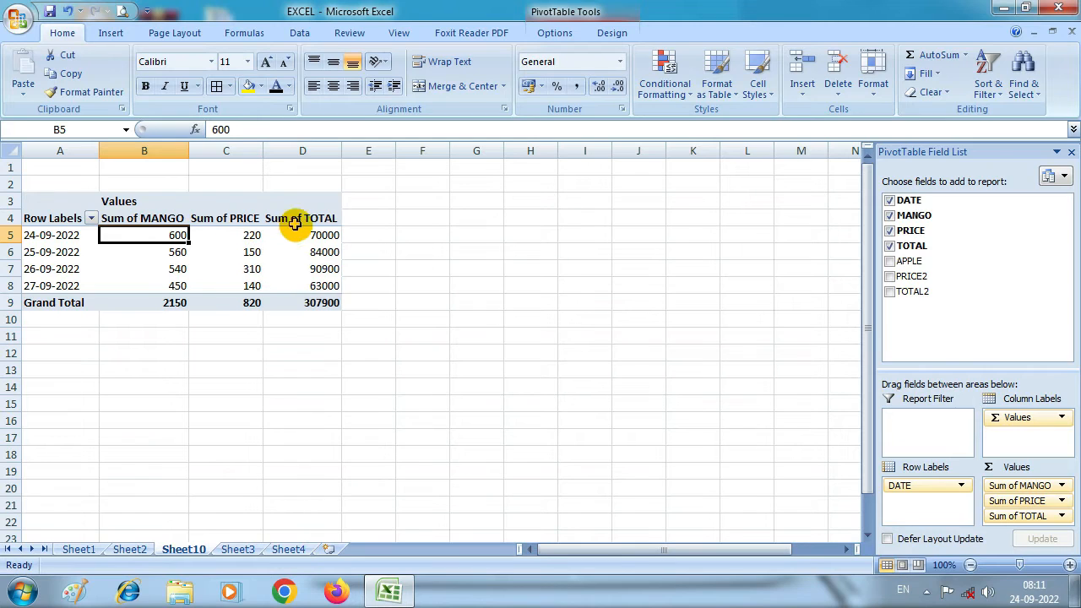
pyautogui.moveTo(314, 235)
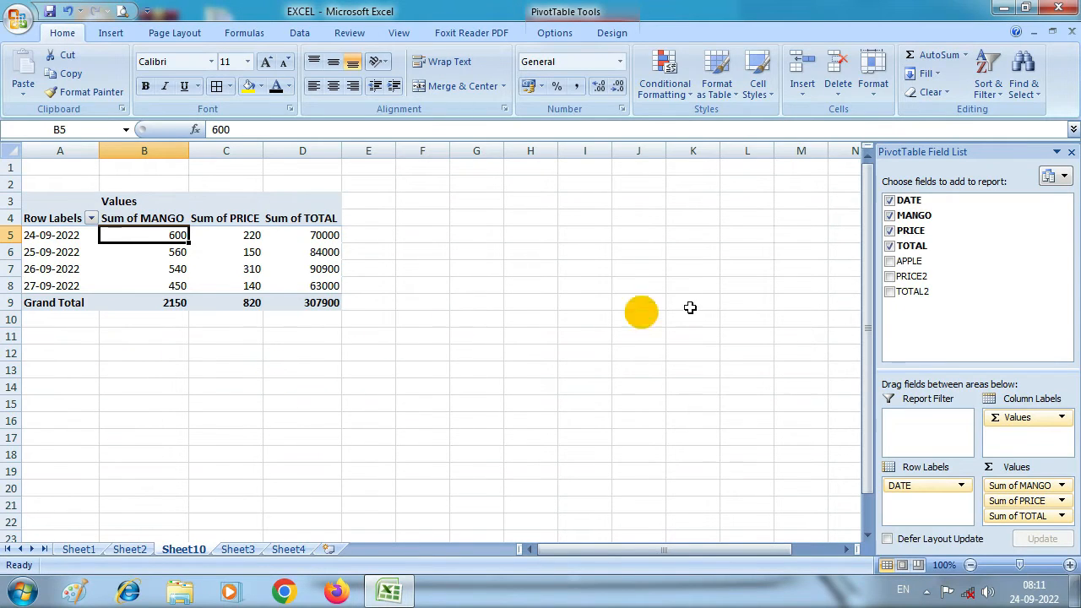
# - Add the APPLE, PRICE2 and TOTAL2 fields to the PivotTable as summed values
pyautogui.click(889, 261)
pyautogui.click(890, 276)
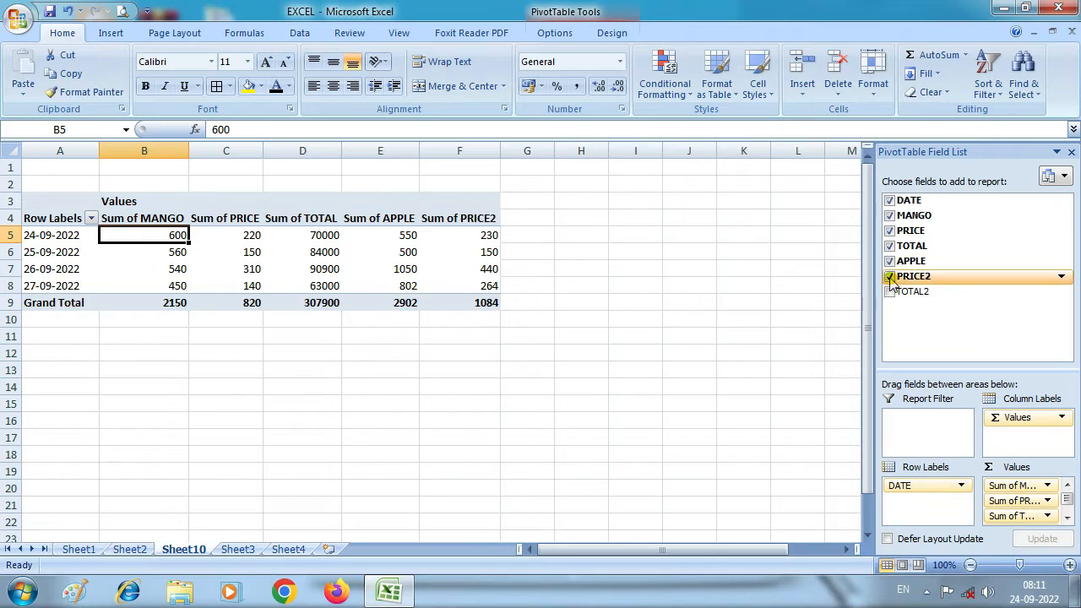
pyautogui.click(889, 292)
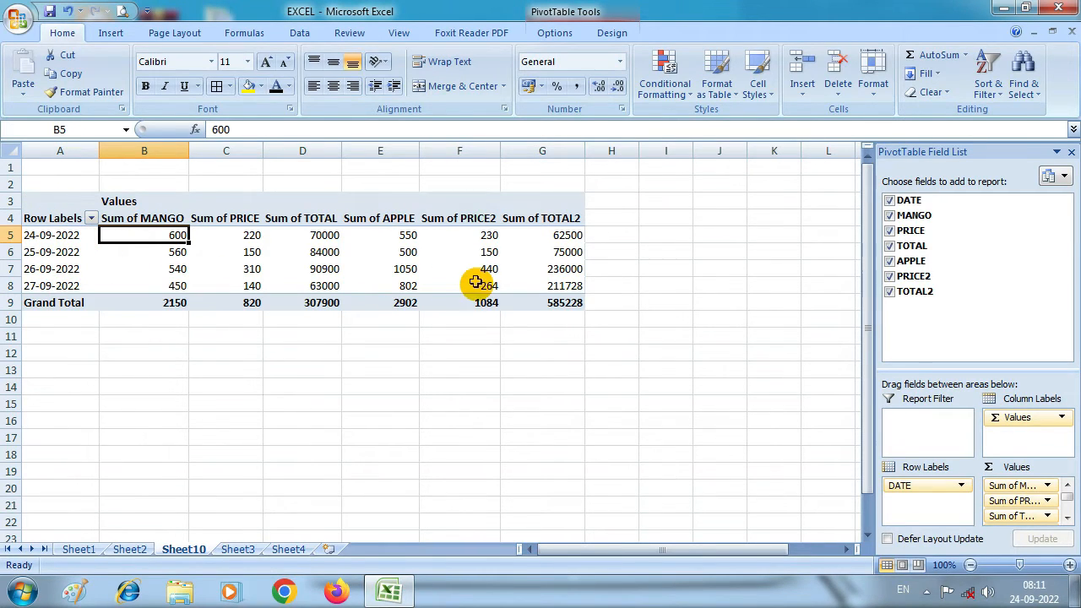
pyautogui.moveTo(478, 282)
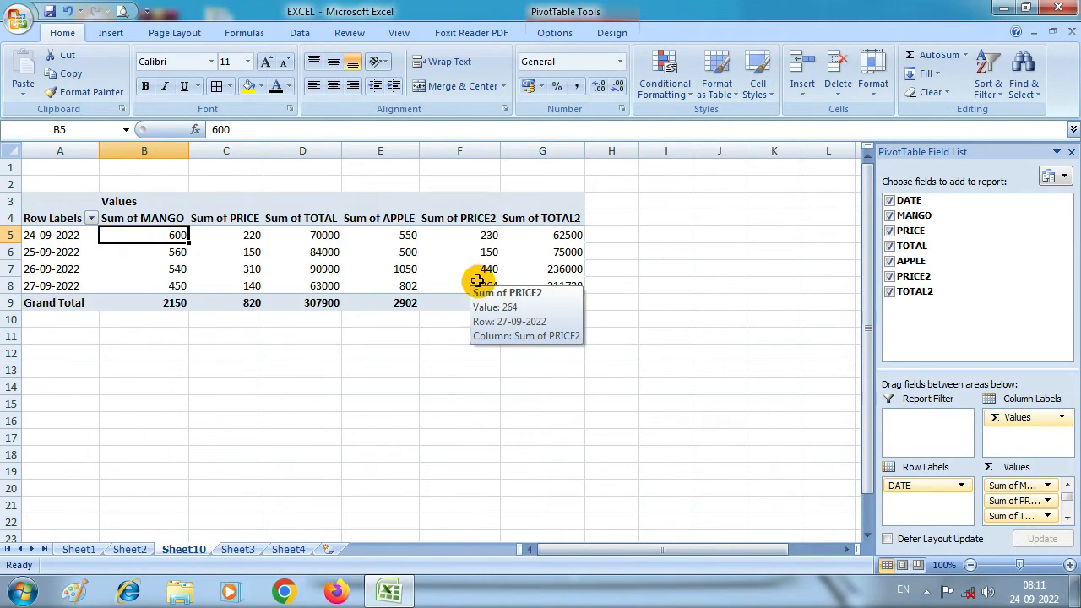
# - Filter the PivotTable's row labels to show only the date 26-09-2022
pyautogui.click(91, 219)
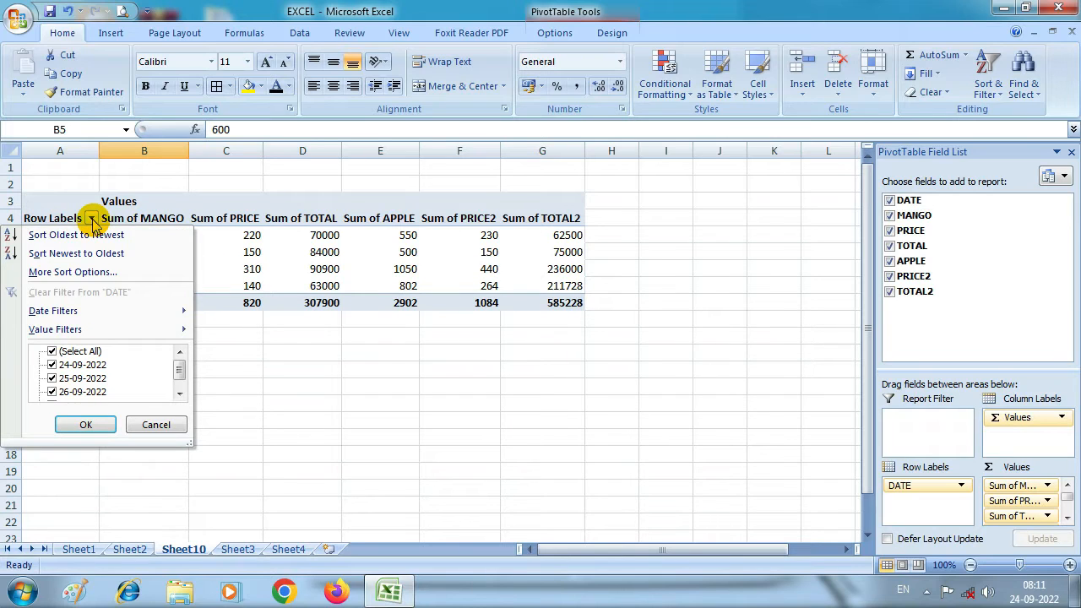
pyautogui.click(51, 352)
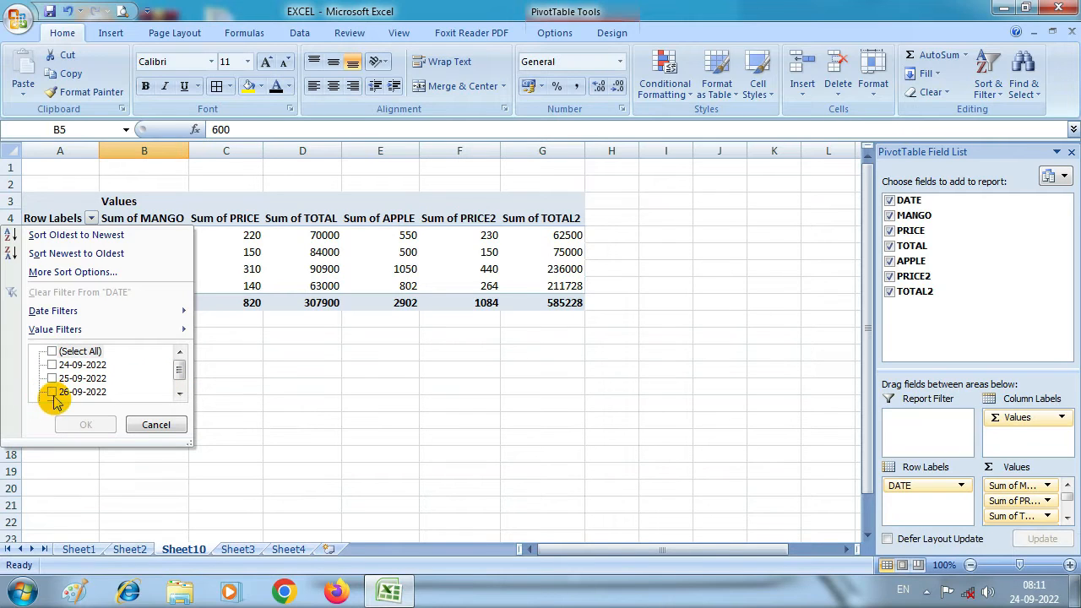
pyautogui.click(51, 392)
pyautogui.click(82, 424)
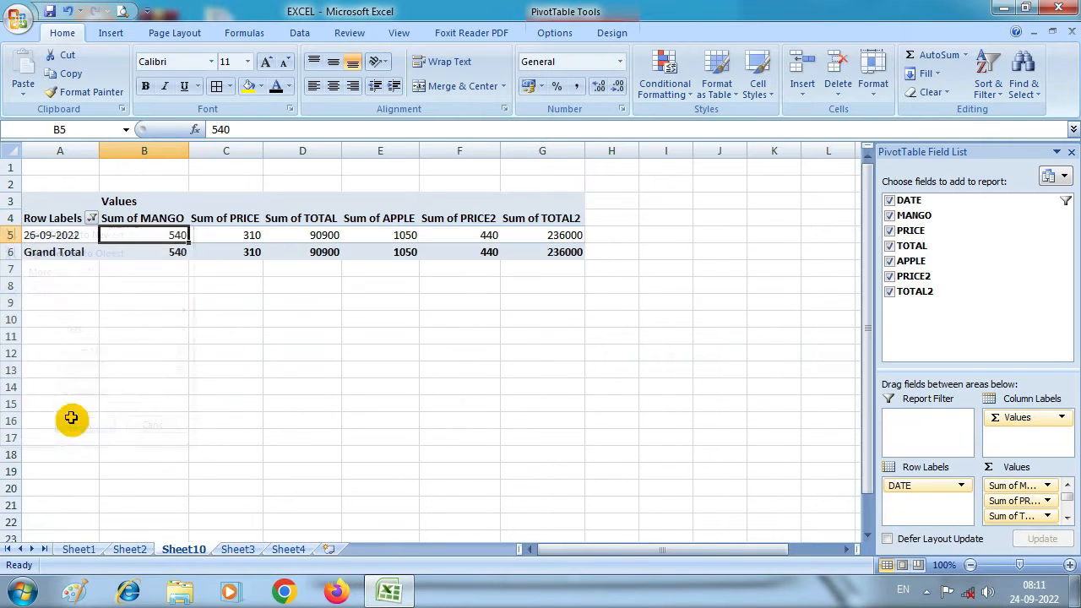
pyautogui.click(106, 306)
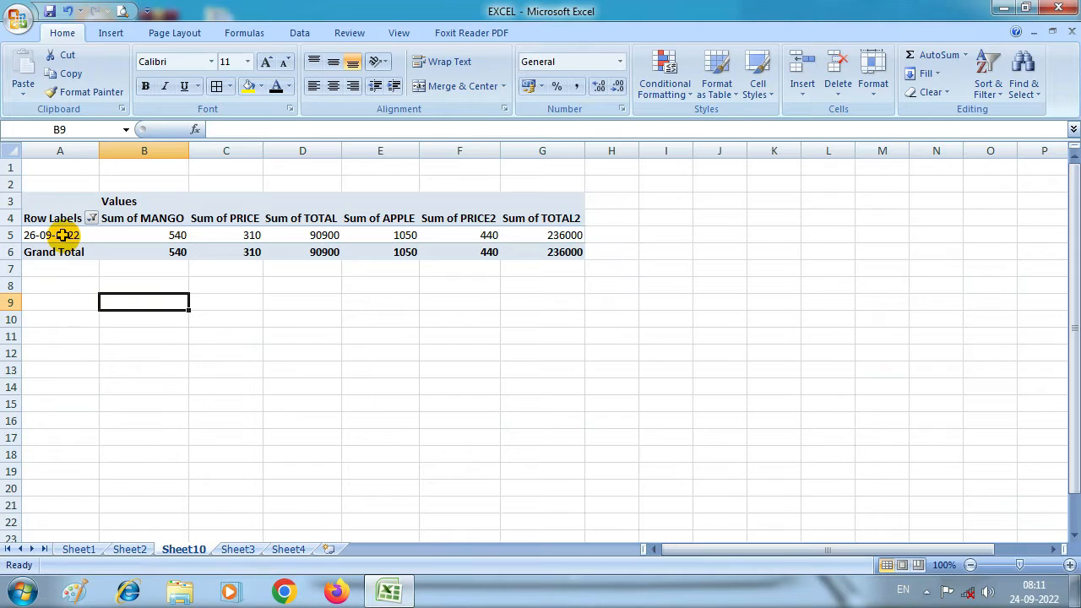
# - Remove MANGO, PRICE, APPLE and PRICE2 from the PivotTable, keeping DATE and the TOTAL2 and TOTAL sums, with TOTAL placed last
pyautogui.click(62, 235)
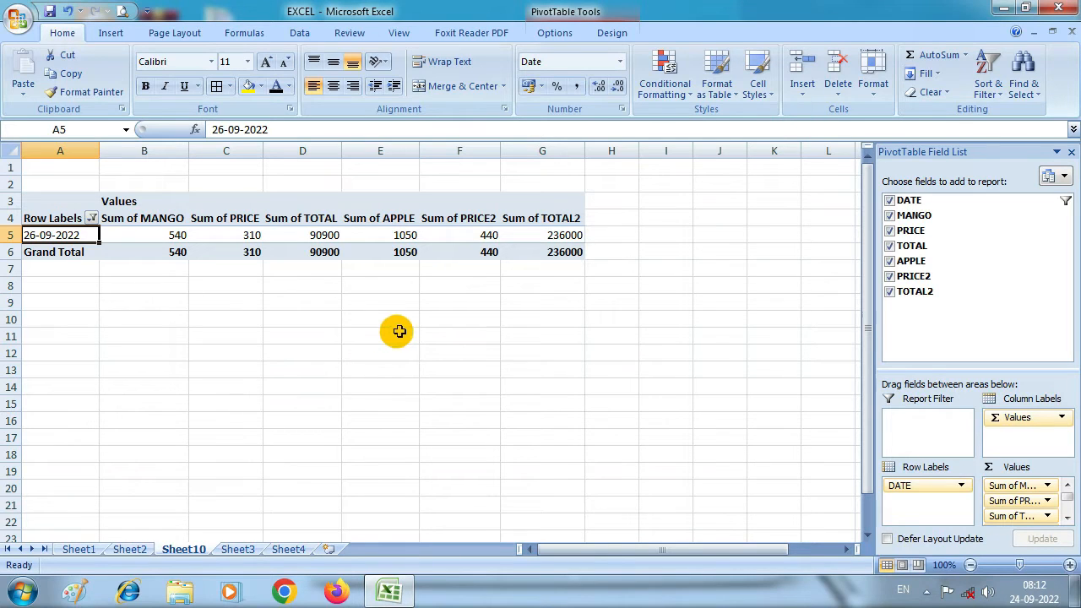
pyautogui.click(889, 215)
pyautogui.click(889, 230)
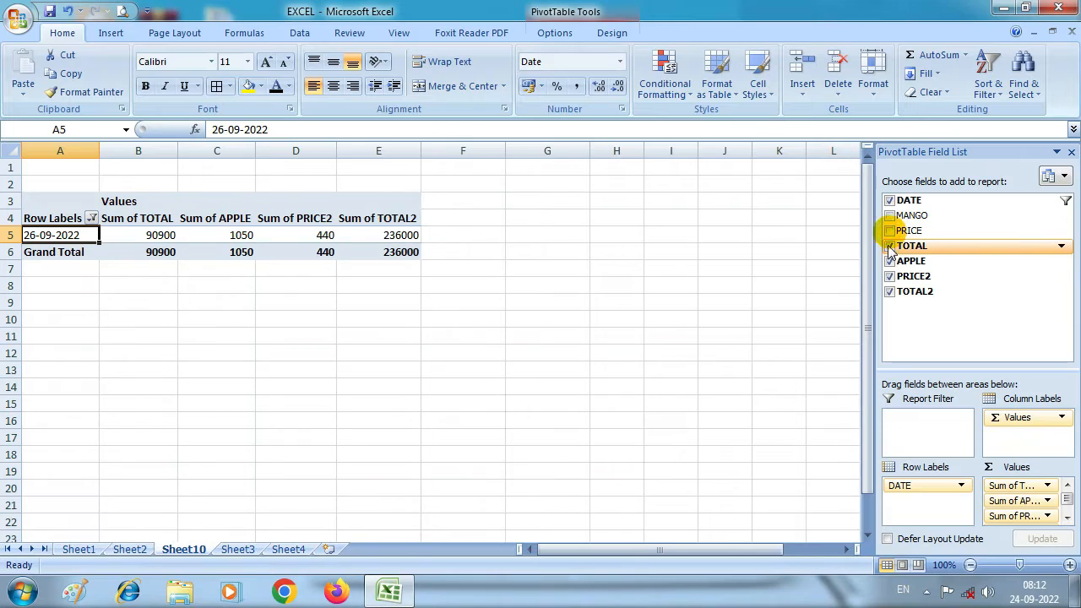
pyautogui.click(889, 246)
pyautogui.click(889, 262)
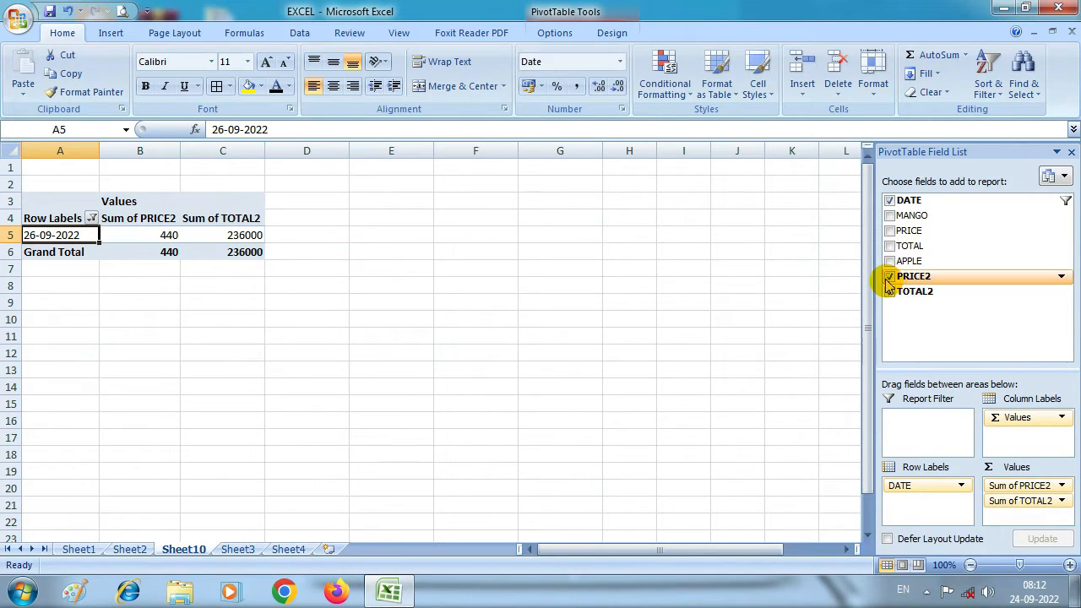
pyautogui.click(889, 276)
pyautogui.click(889, 246)
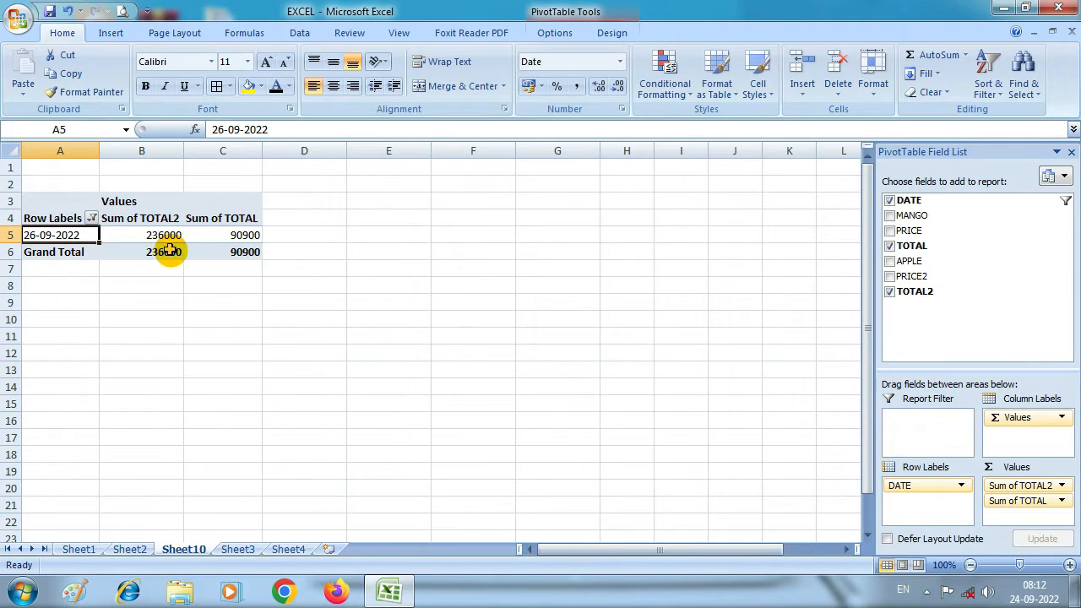
pyautogui.moveTo(254, 246)
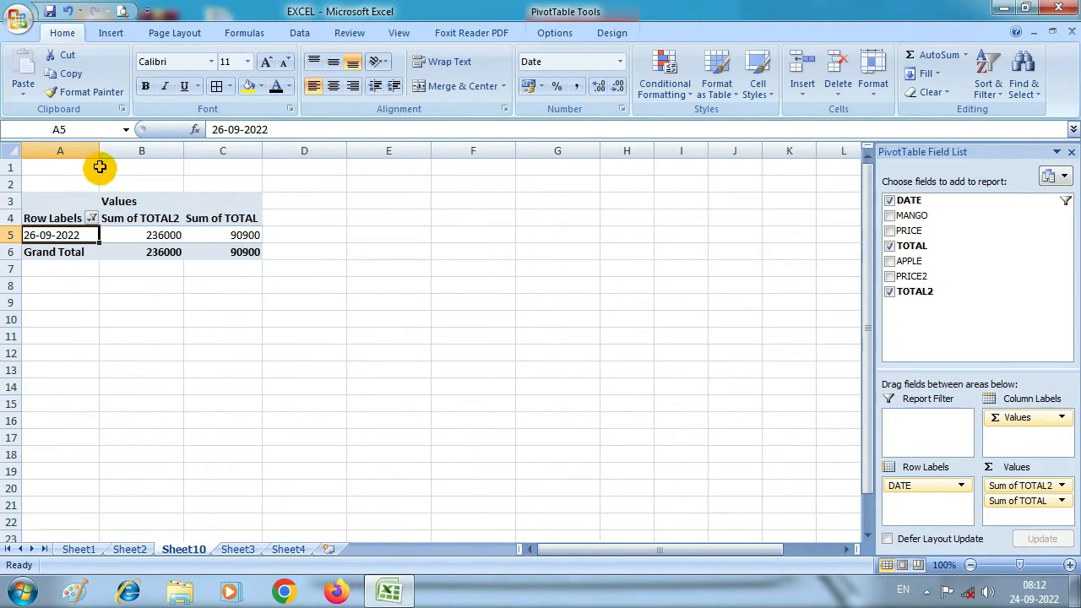
# - Leave the PivotTable and switch to Sheet3 with the sales details
pyautogui.click(110, 33)
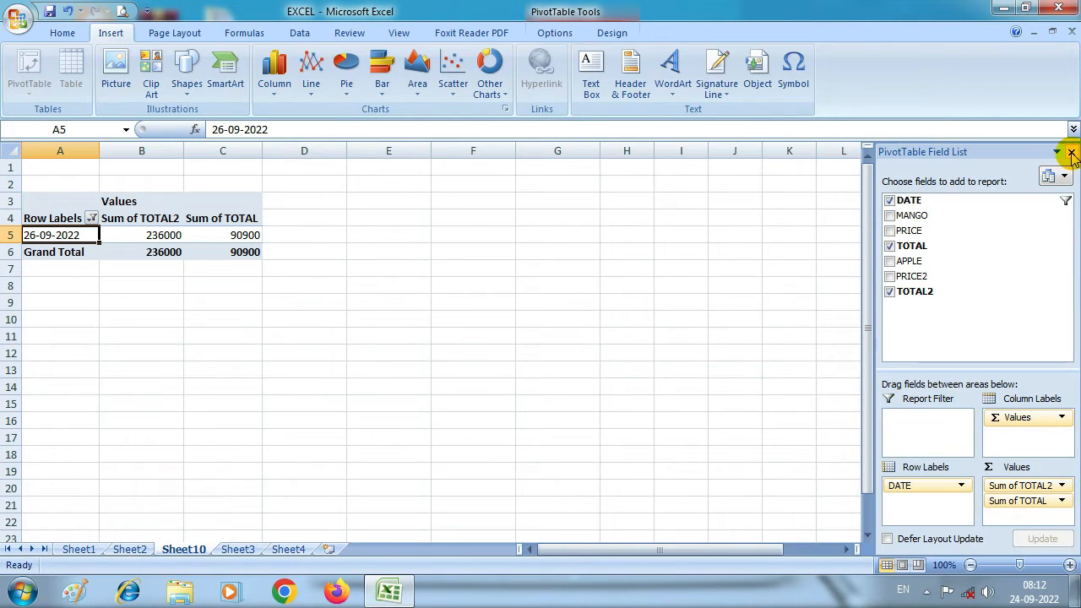
pyautogui.click(594, 264)
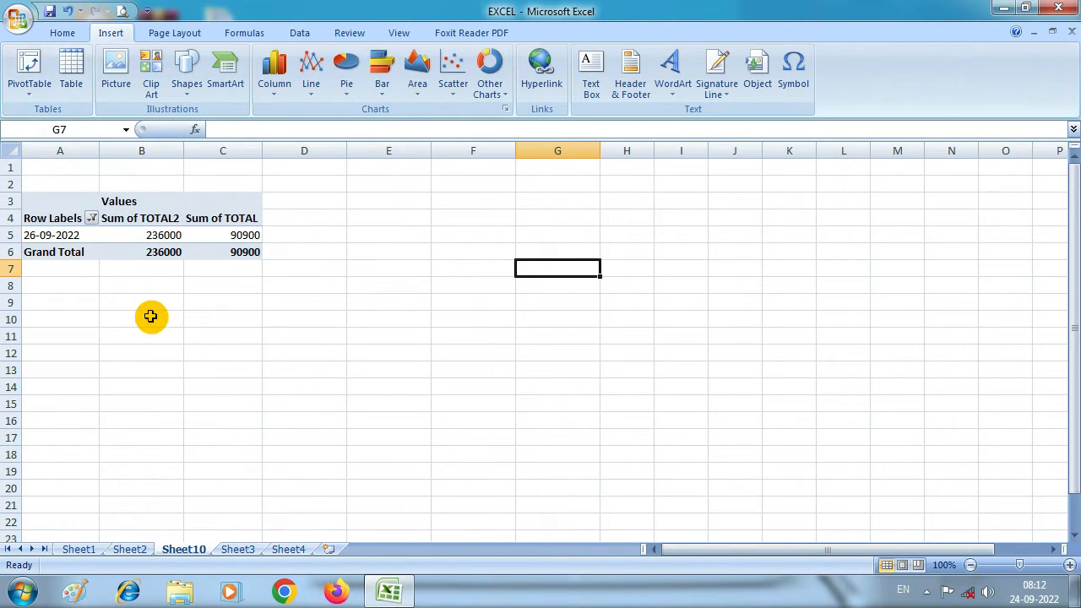
pyautogui.click(238, 550)
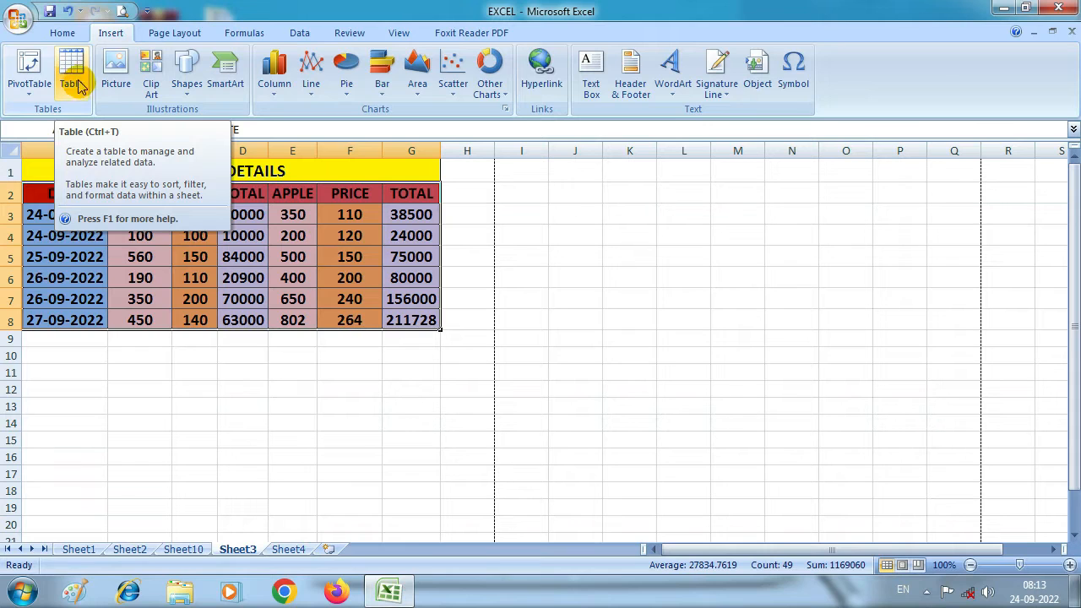
pyautogui.click(63, 34)
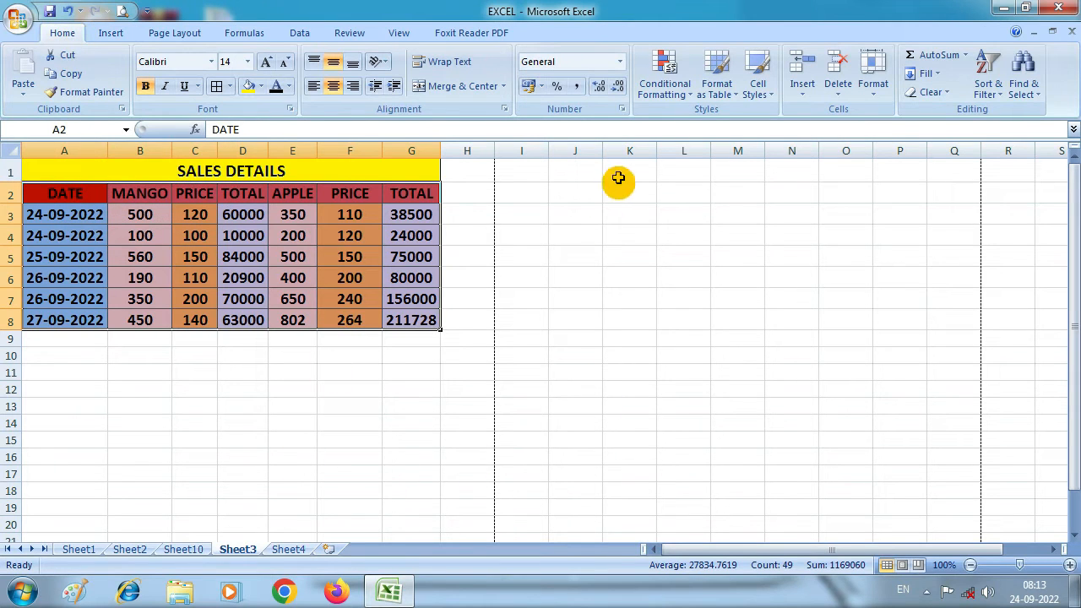
pyautogui.click(728, 93)
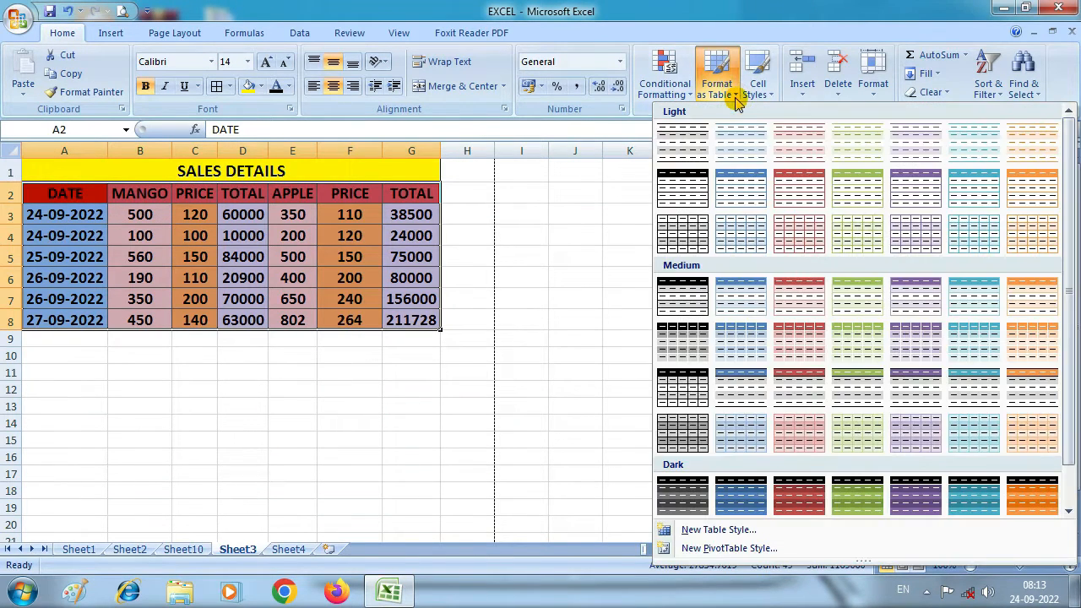
pyautogui.click(734, 98)
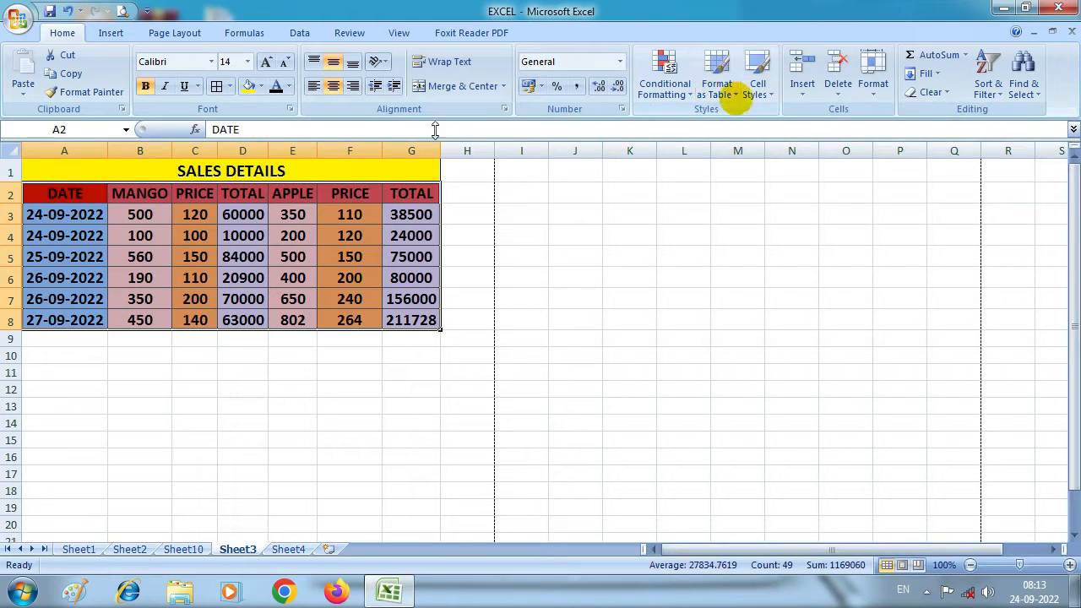
pyautogui.click(111, 33)
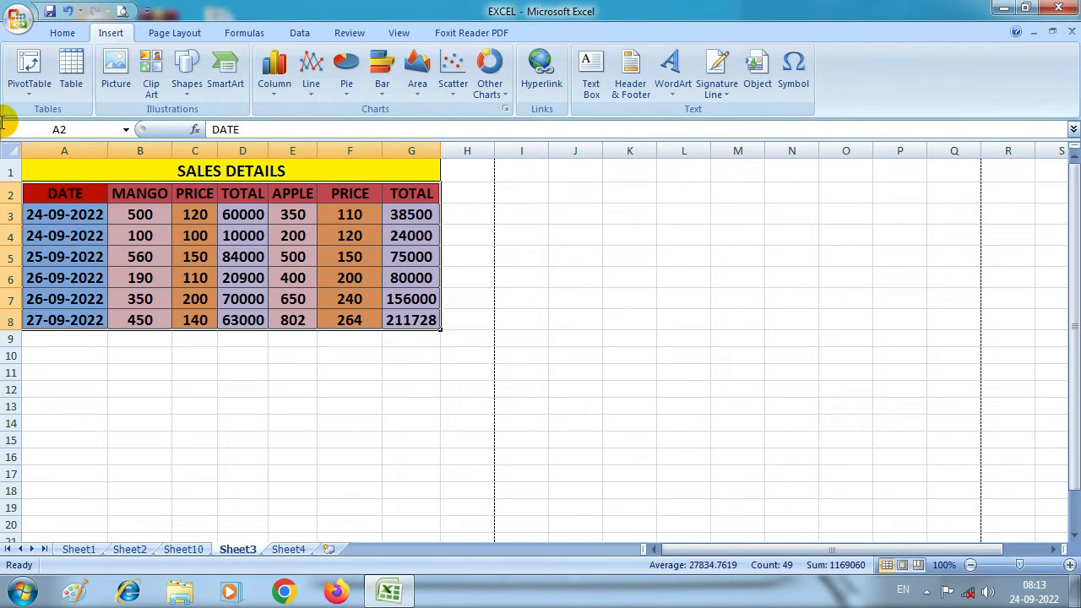
# - Create an empty table without existing headers over the range I2:O11 on Sheet3
pyautogui.click(597, 405)
pyautogui.moveTo(537, 203); pyautogui.dragTo(859, 373)
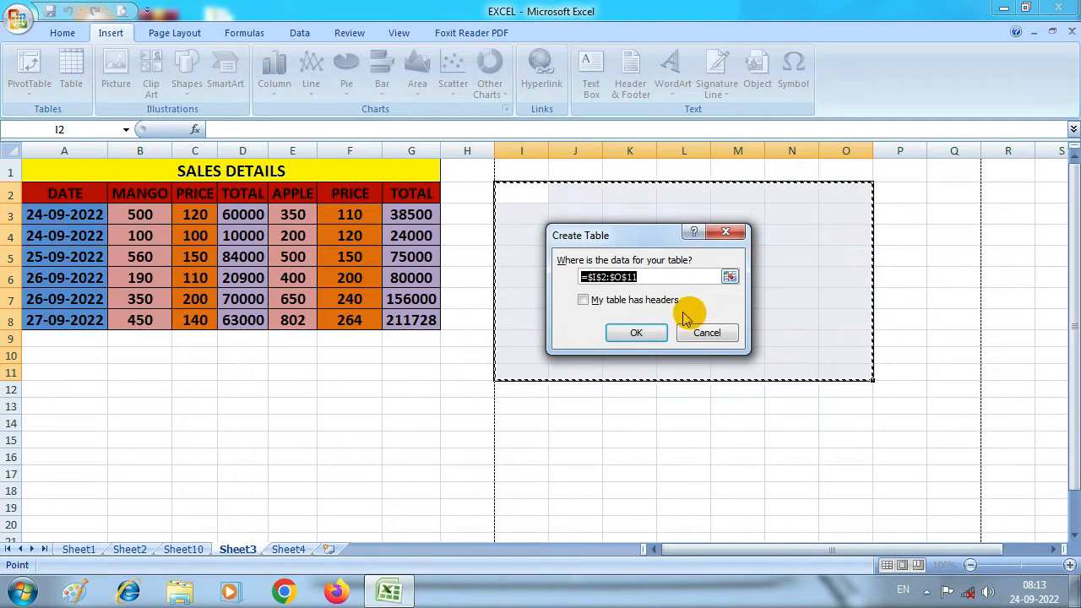
pyautogui.click(635, 335)
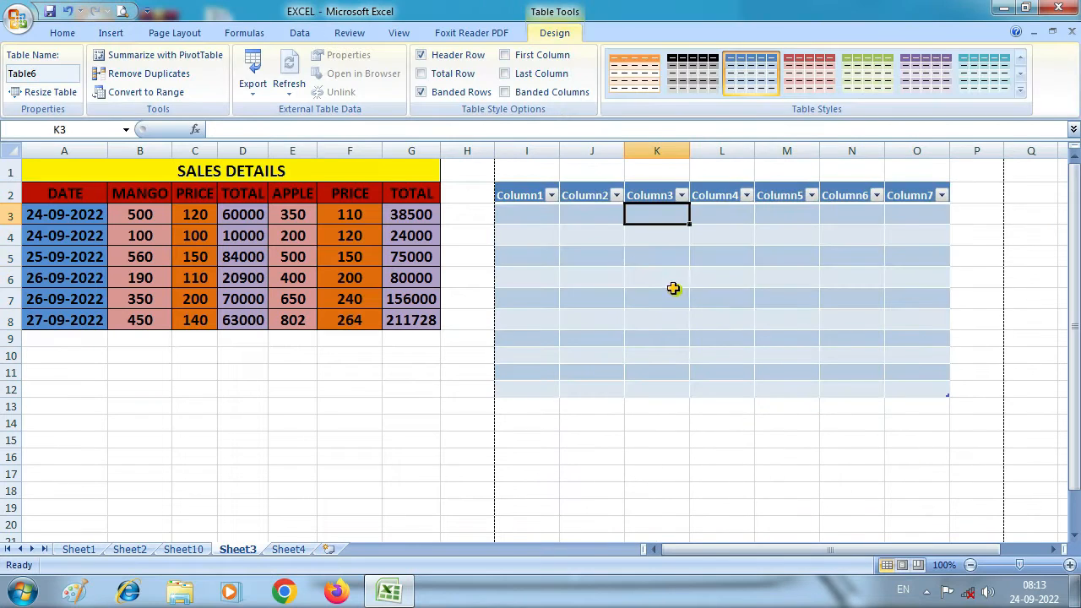
# - Apply the aqua banded table style to the new empty table beside the sales details
pyautogui.click(600, 251)
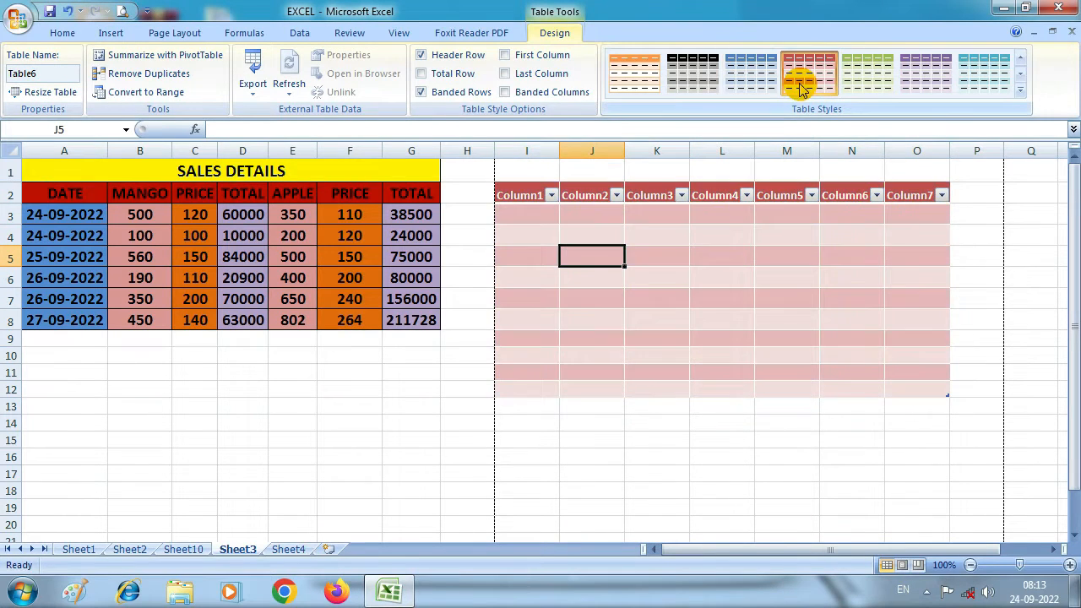
pyautogui.click(984, 72)
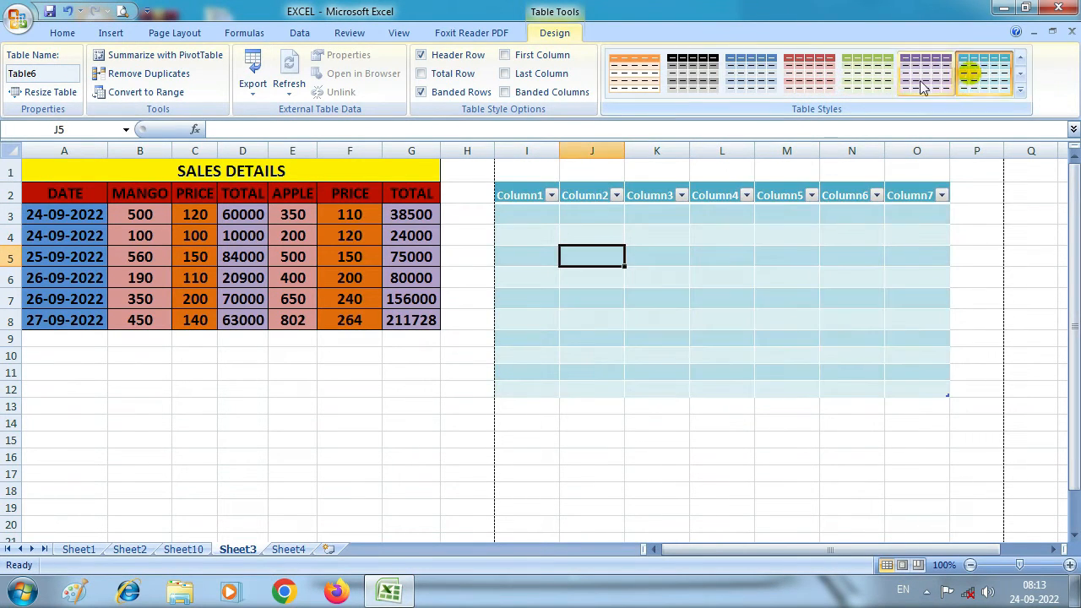
pyautogui.click(719, 255)
pyautogui.click(66, 31)
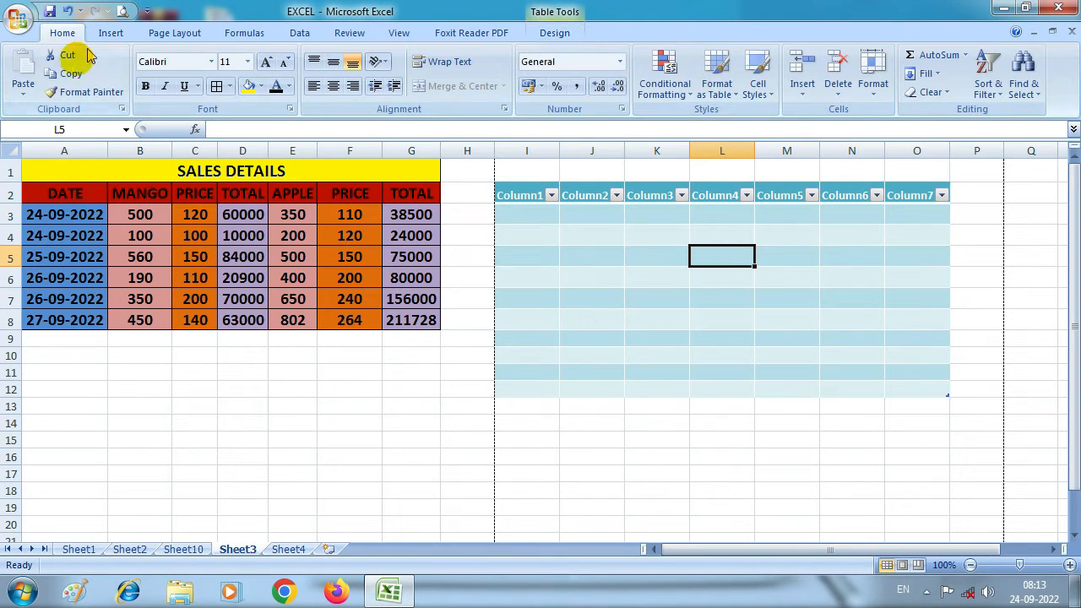
pyautogui.click(114, 35)
pyautogui.click(656, 336)
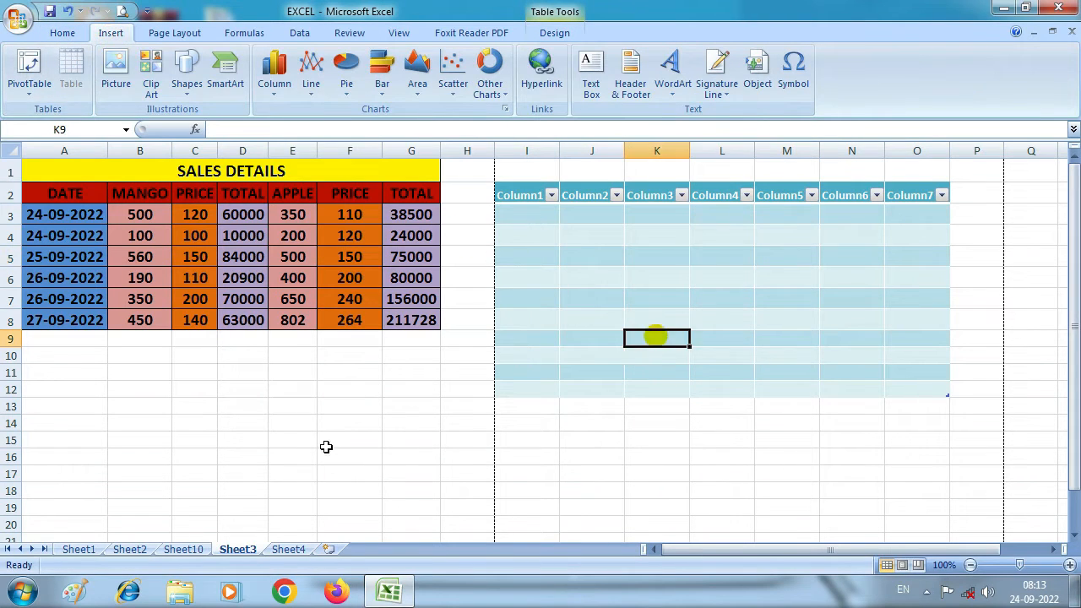
pyautogui.click(304, 424)
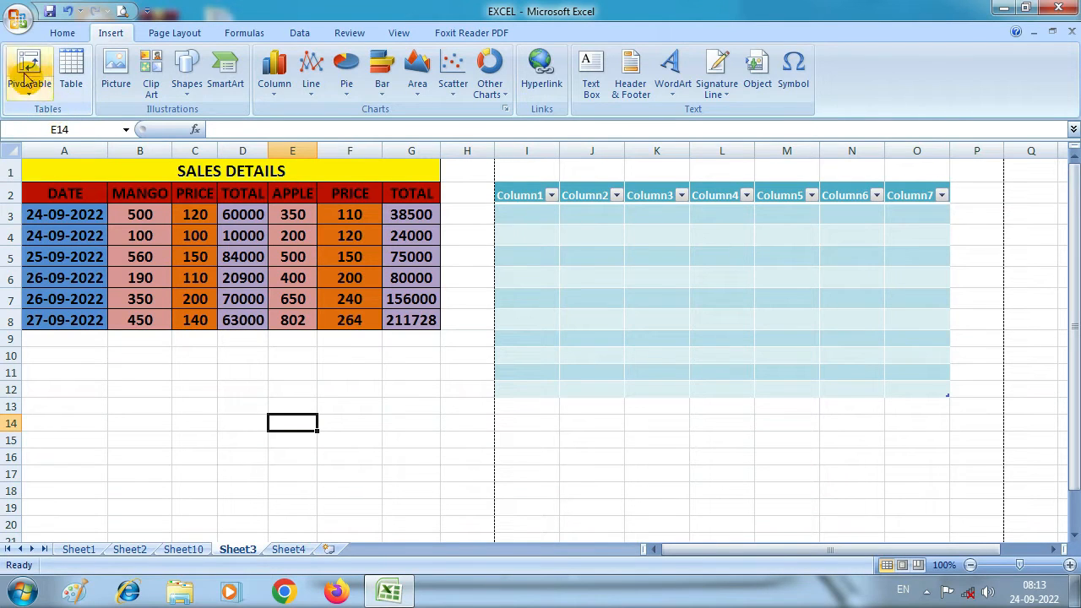
pyautogui.click(223, 407)
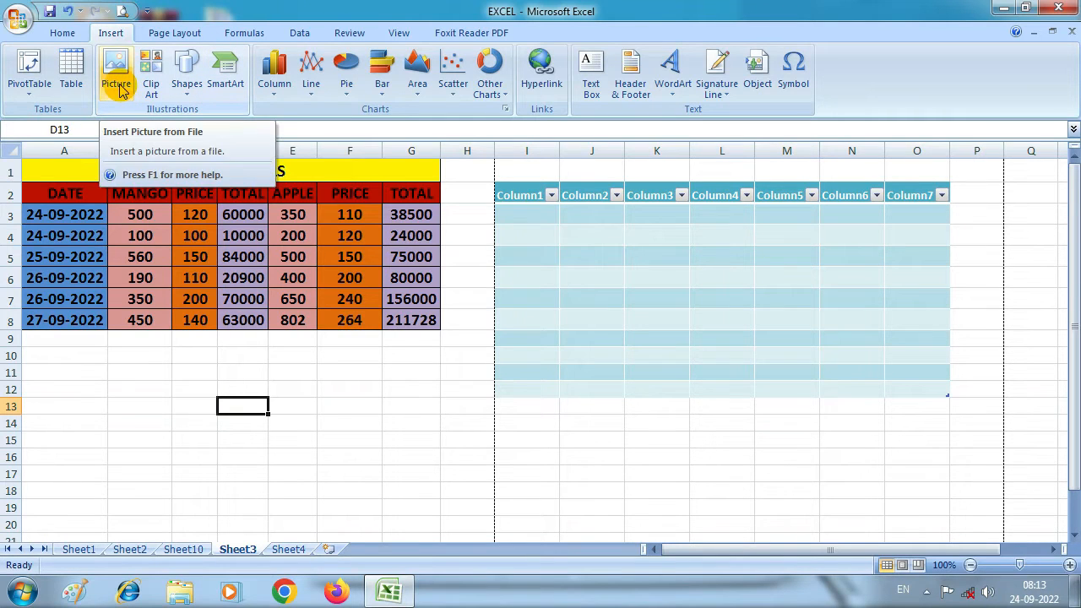
# - Insert the koala picture from the Sample Pictures folder at cell B10
pyautogui.click(137, 359)
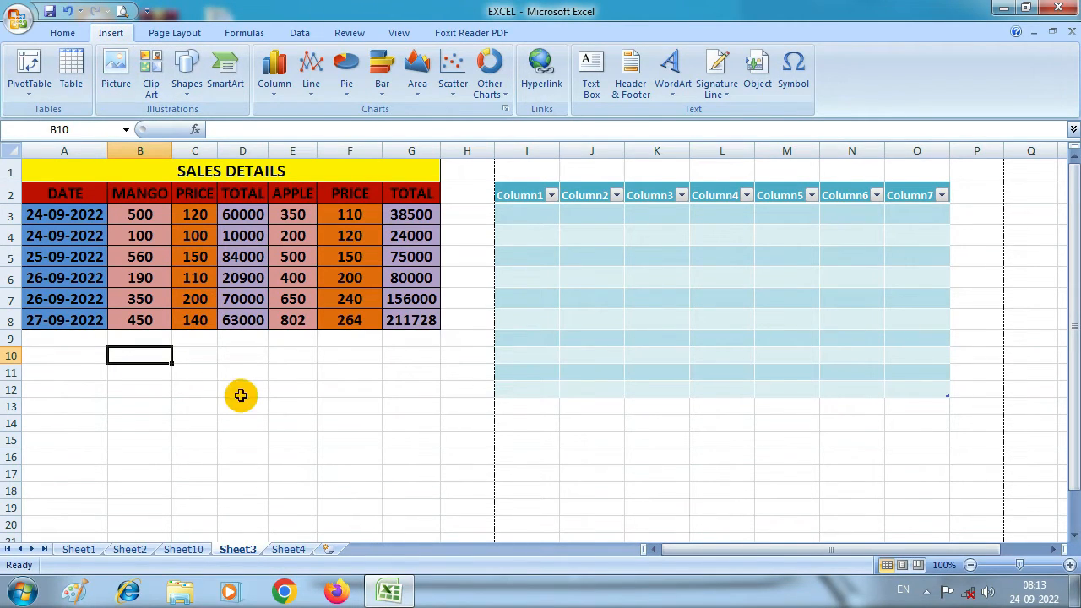
pyautogui.click(114, 68)
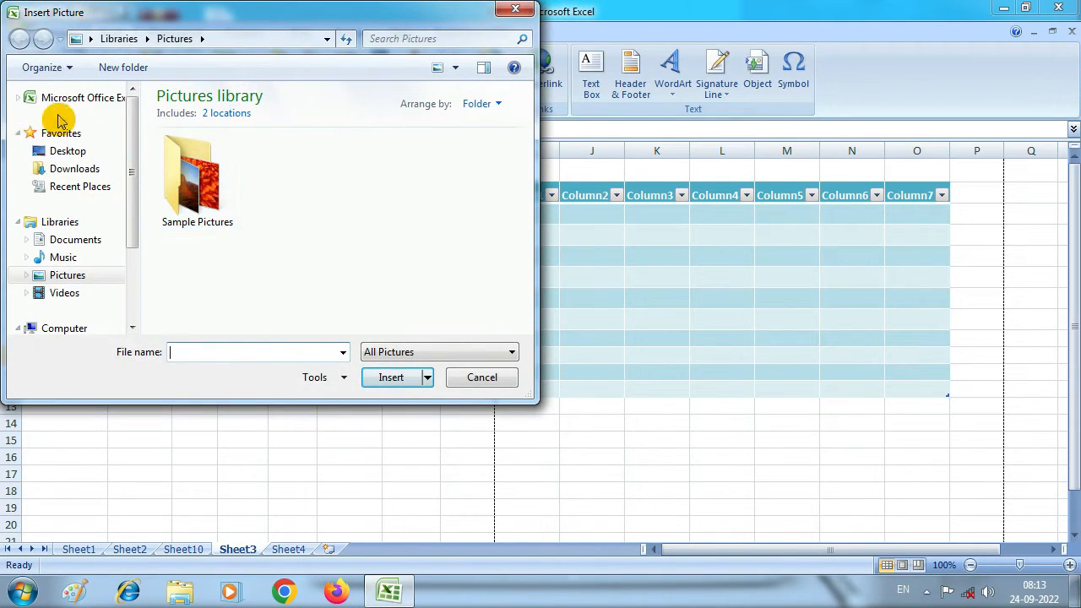
pyautogui.doubleClick(193, 176)
pyautogui.doubleClick(192, 253)
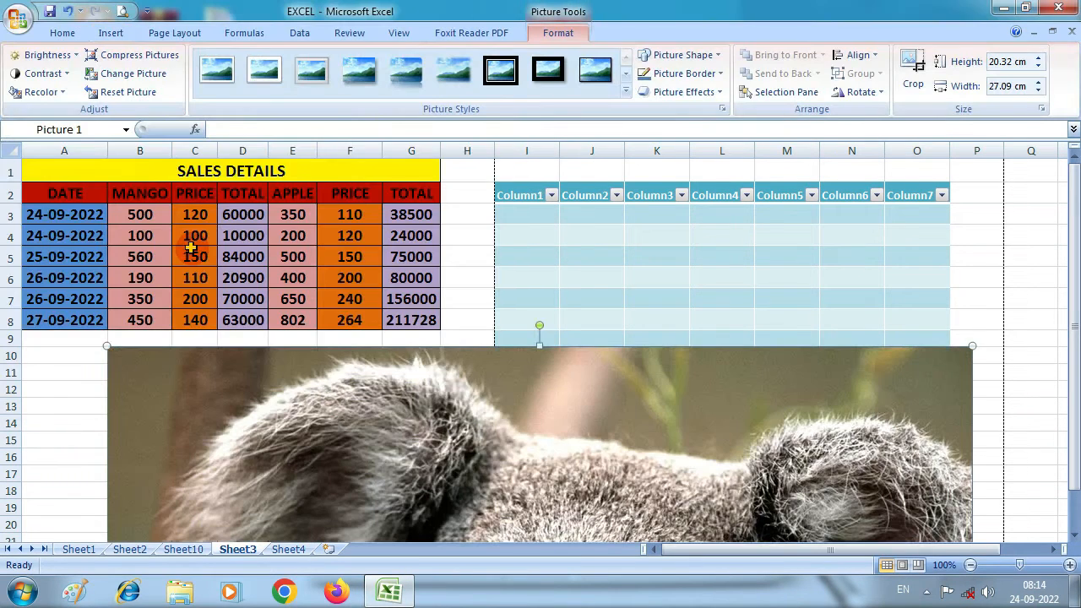
# - Shrink the koala picture to about 2.9 cm high and 3.9 cm wide
pyautogui.scroll(-11, 509, 253)
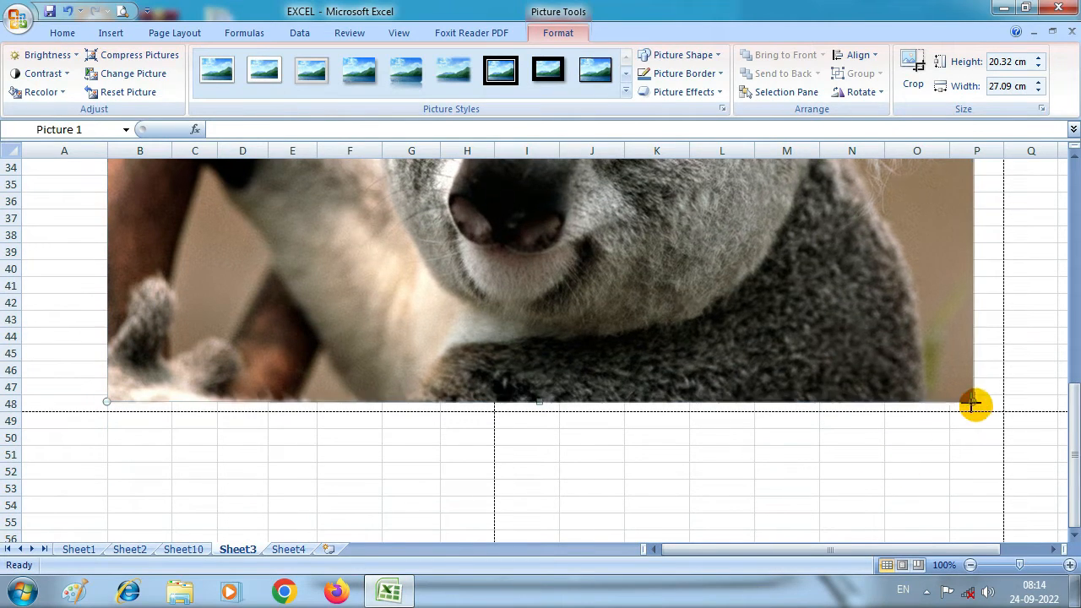
pyautogui.moveTo(973, 403); pyautogui.dragTo(574, 248)
pyautogui.scroll(5, 797, 493)
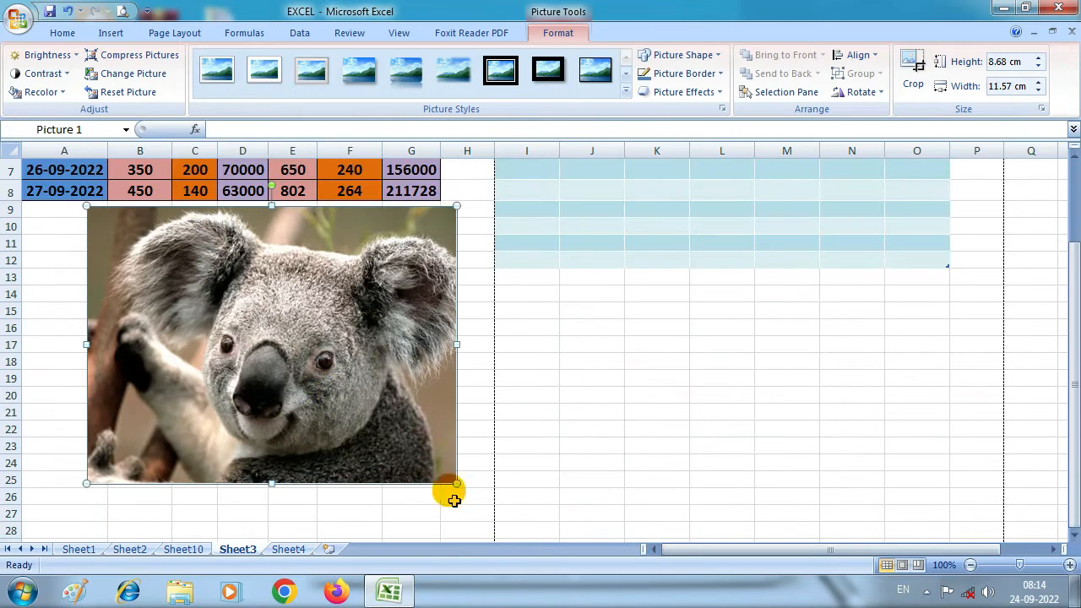
pyautogui.moveTo(457, 485); pyautogui.dragTo(209, 297)
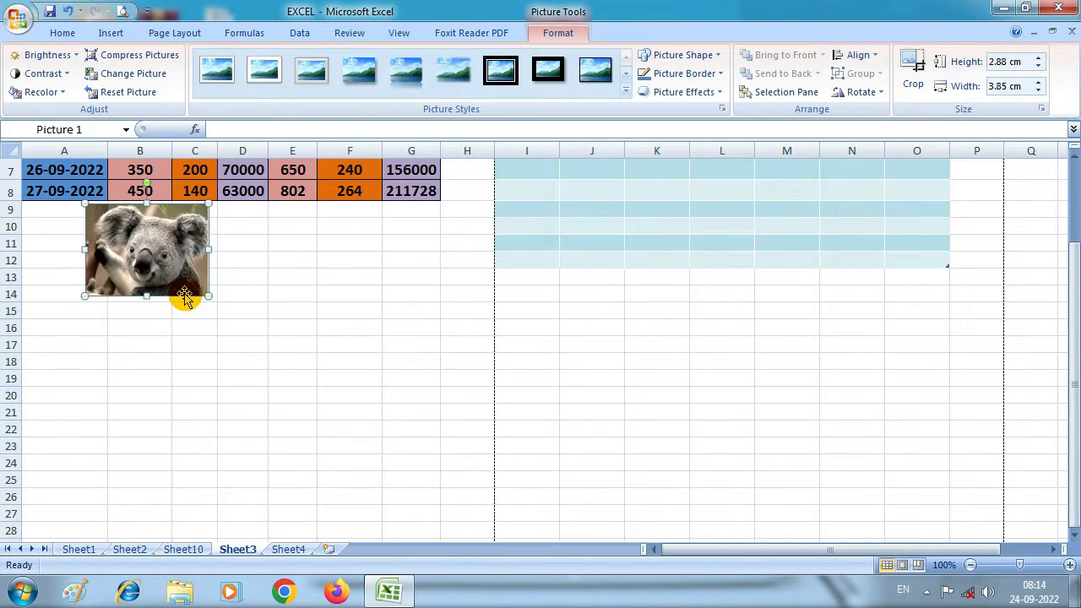
# - Move the koala picture beneath the sales details so that it spans about rows 10 to 15, starting in column B
pyautogui.scroll(1, 186, 297)
pyautogui.moveTo(135, 302); pyautogui.dragTo(278, 332)
pyautogui.scroll(1, 296, 329)
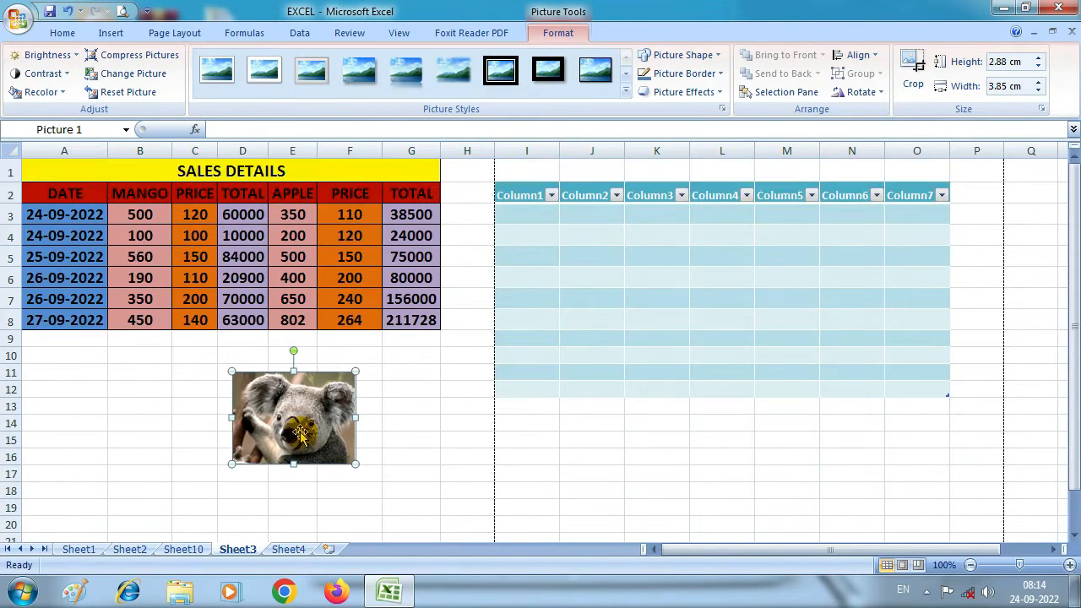
pyautogui.moveTo(300, 431); pyautogui.dragTo(210, 384)
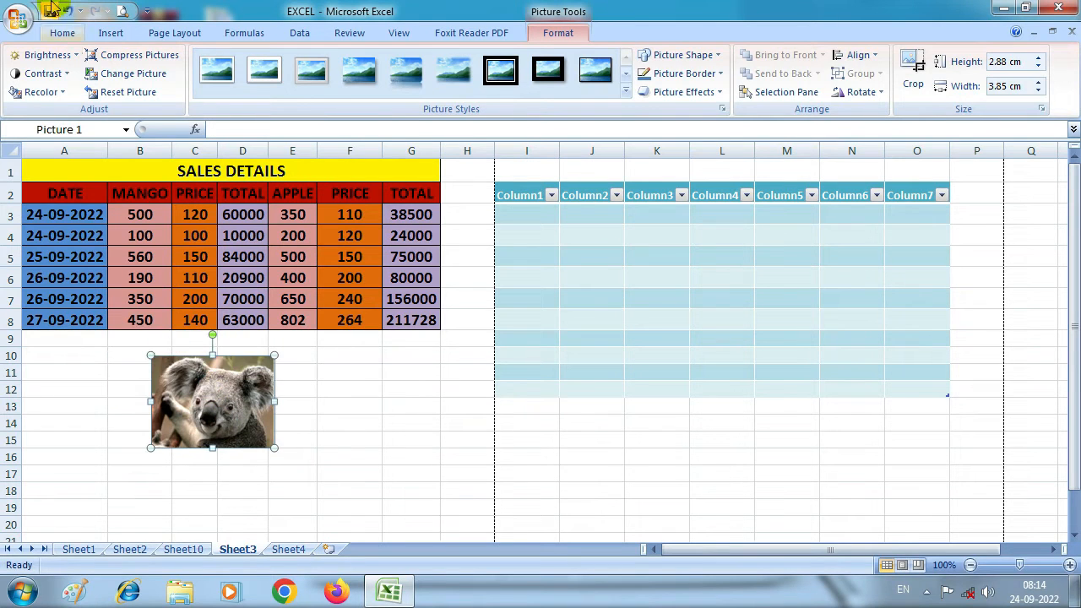
# - List all available clip art by running a clip art search with the search term cleared
pyautogui.click(112, 34)
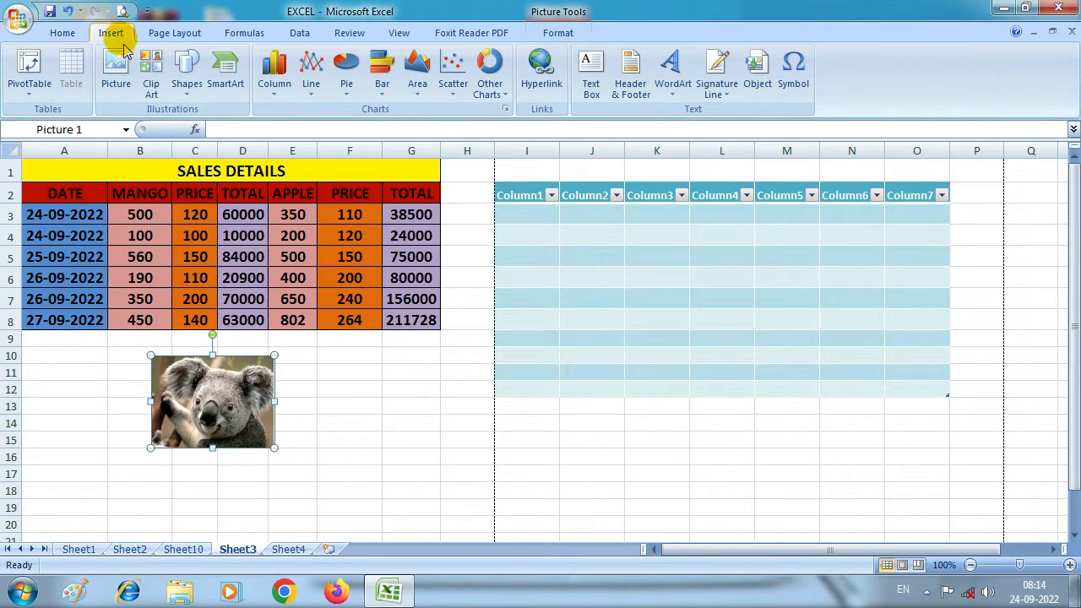
pyautogui.click(153, 78)
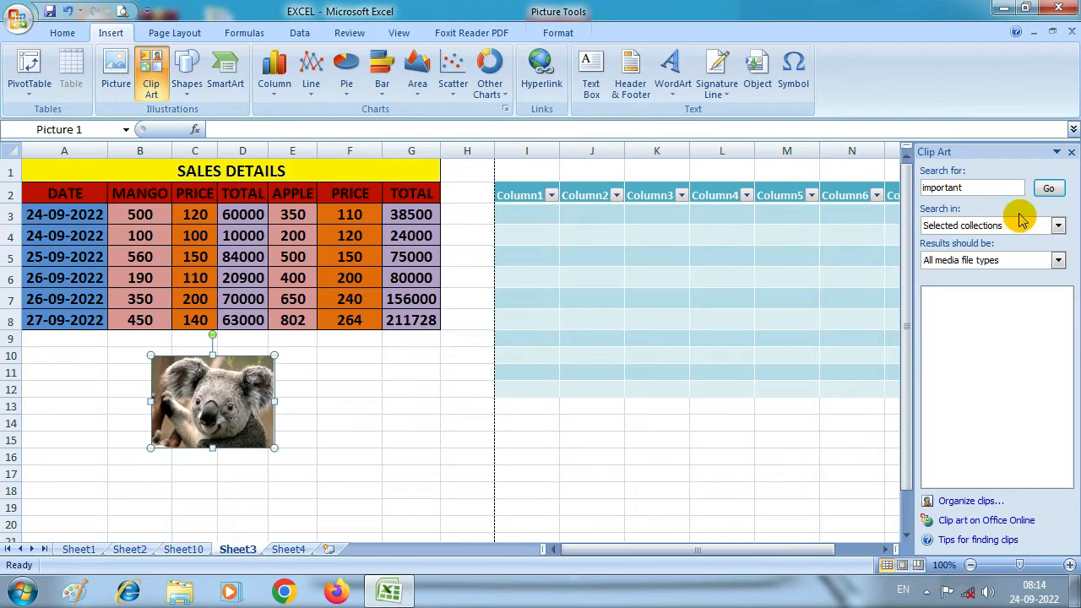
pyautogui.doubleClick(977, 191)
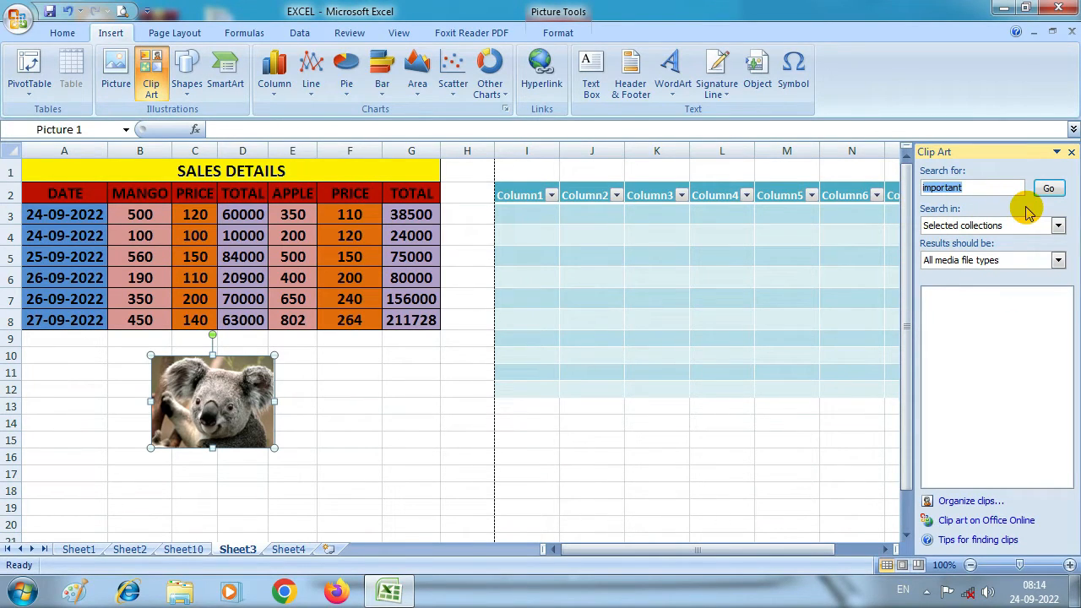
pyautogui.click(1051, 191)
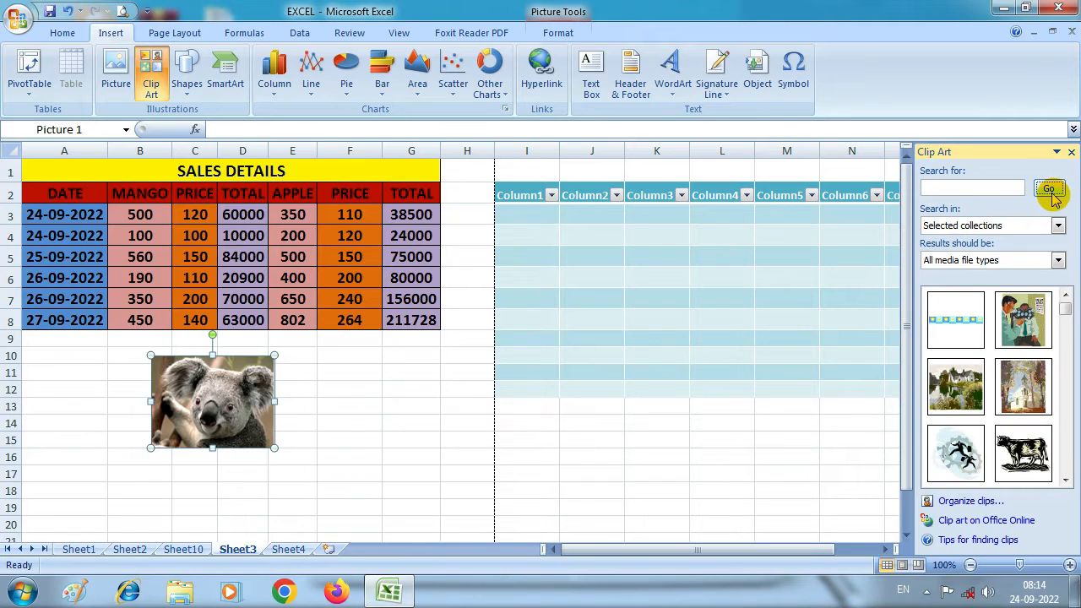
# - Insert the Santa Claus and football helmet clip art into the sheet, and close the clip art pane
pyautogui.moveTo(1066, 314)
pyautogui.mouseDown()
pyautogui.moveTo(1069, 425)
pyautogui.moveTo(1070, 331)
pyautogui.mouseUp()
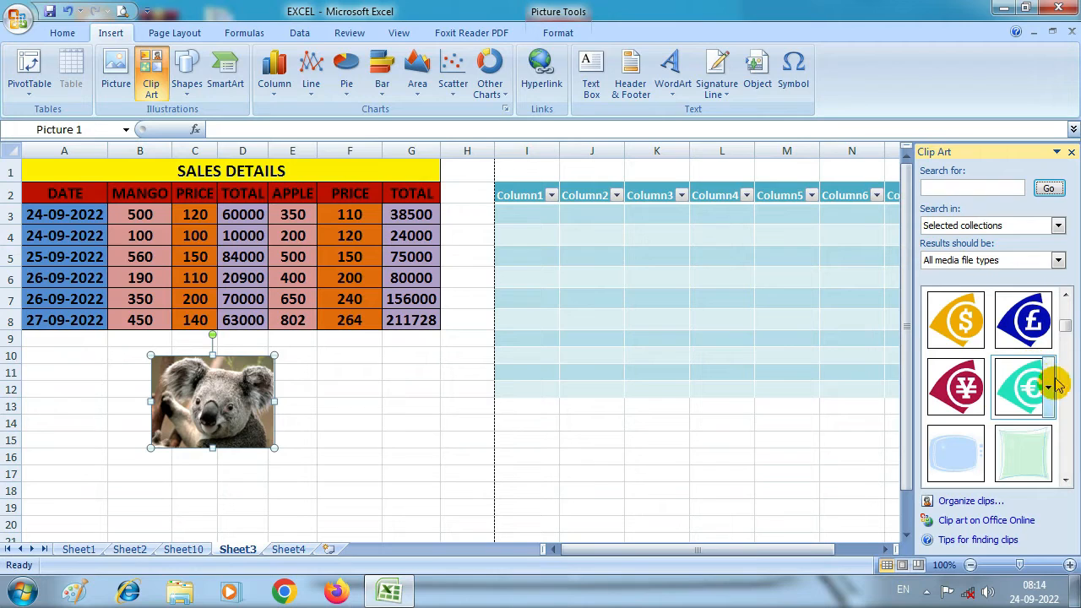
pyautogui.moveTo(1070, 326); pyautogui.dragTo(1068, 315)
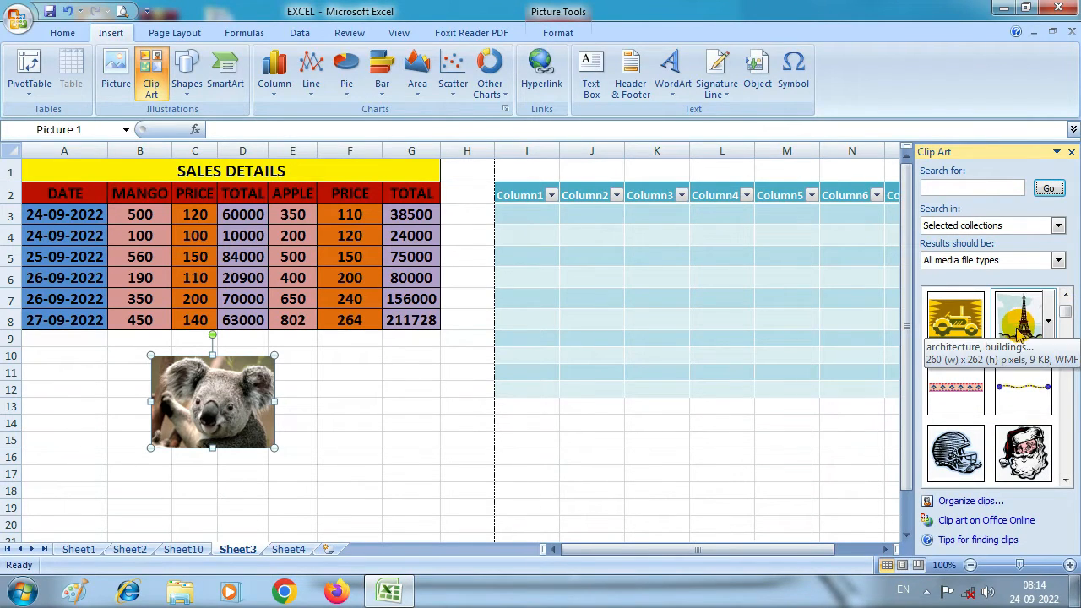
pyautogui.click(1022, 448)
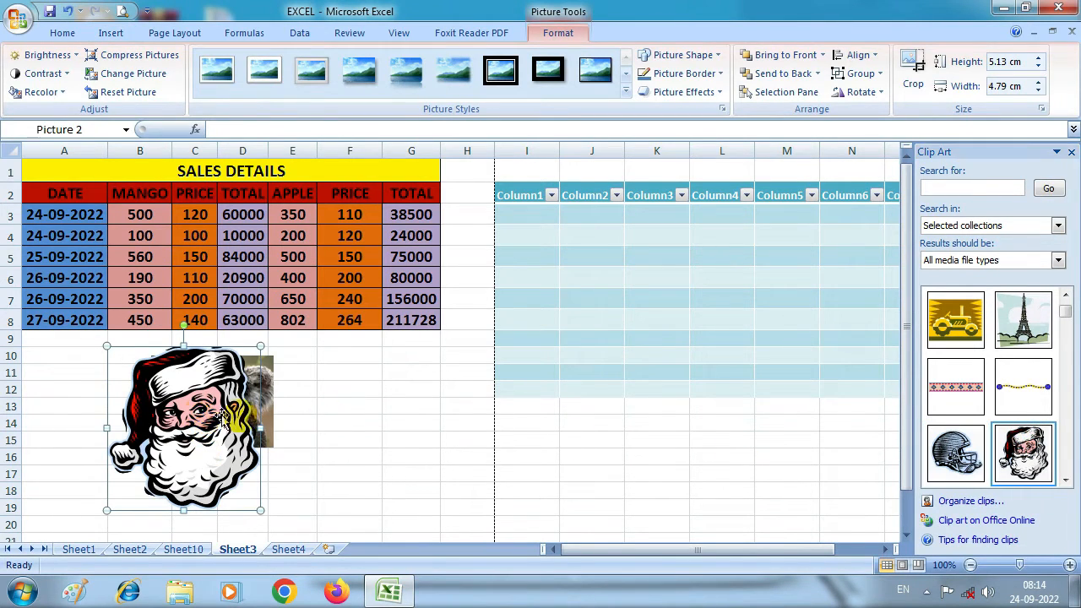
pyautogui.click(956, 454)
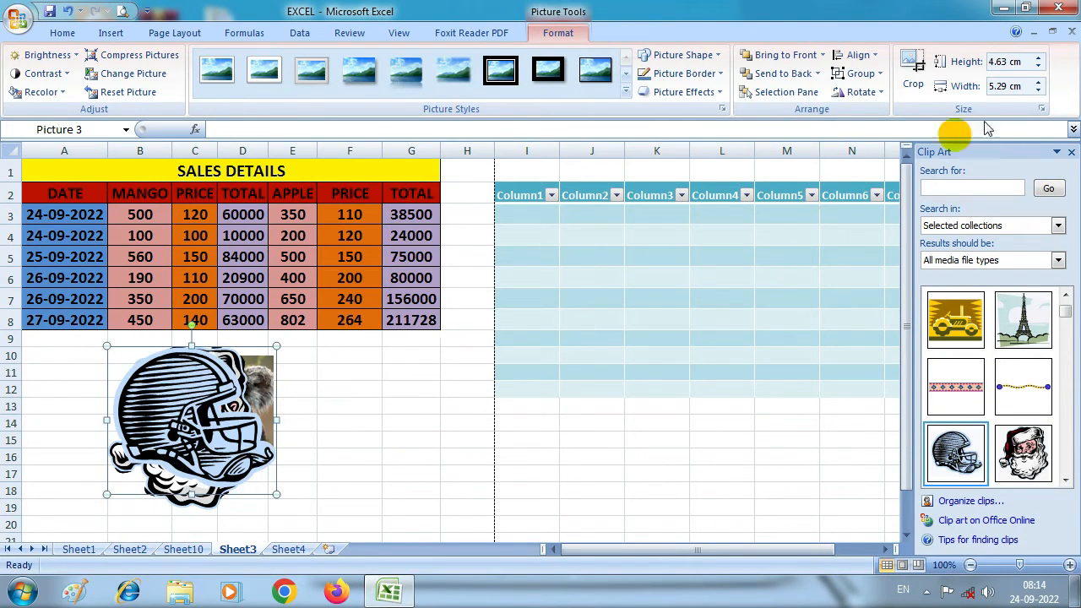
pyautogui.click(1070, 152)
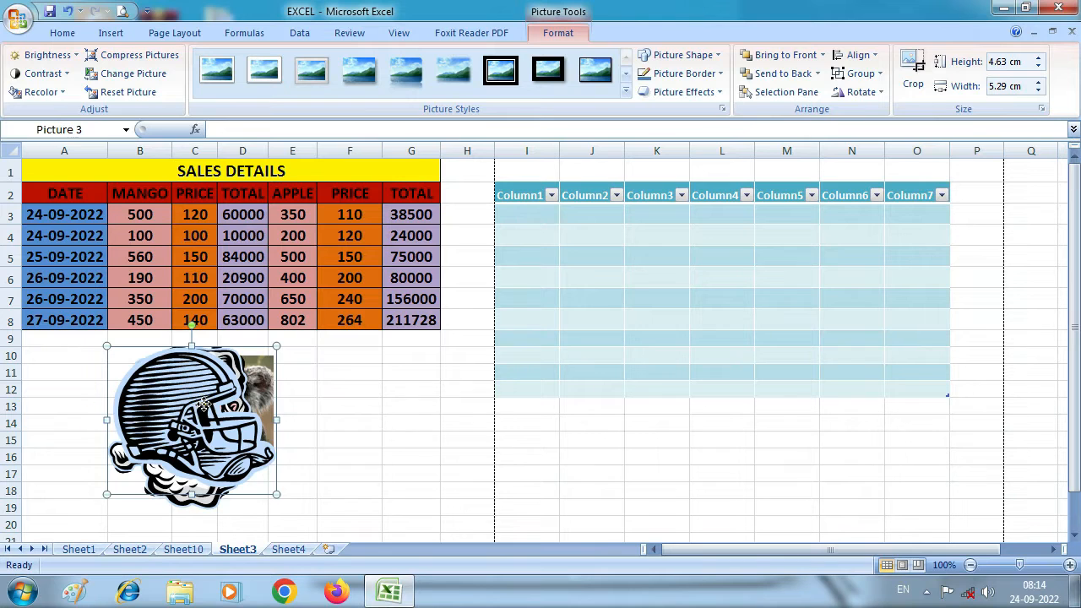
# - Separate the overlapping helmet and Santa clip art, placing a second Santa copy between the first Santa and the helmet
pyautogui.moveTo(204, 405); pyautogui.dragTo(386, 418)
pyautogui.moveTo(247, 392); pyautogui.dragTo(217, 420)
pyautogui.moveTo(222, 420); pyautogui.dragTo(378, 384)
pyautogui.moveTo(294, 461); pyautogui.dragTo(285, 381)
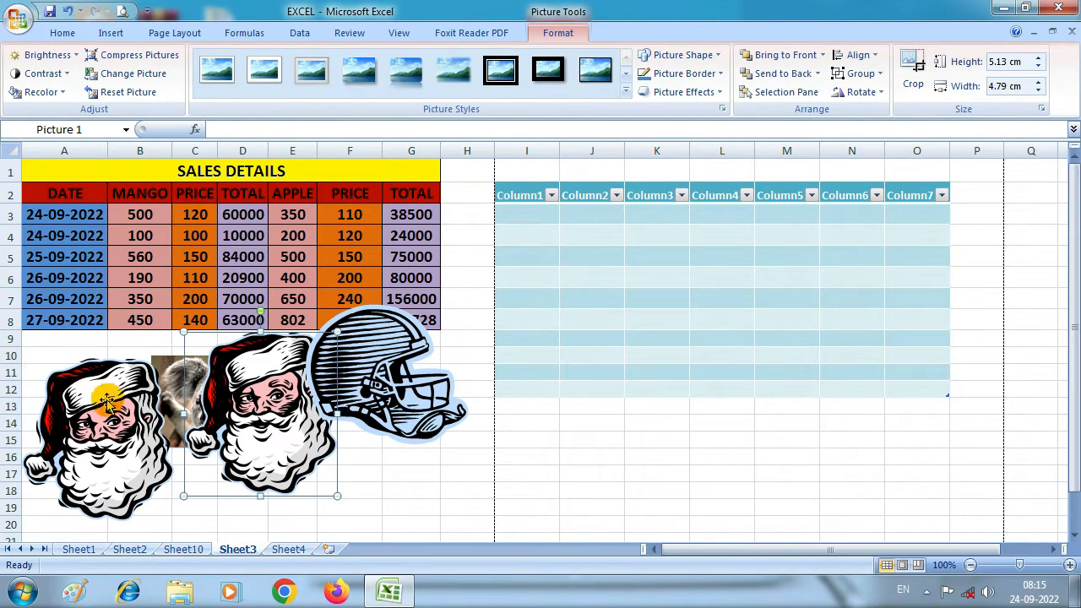
pyautogui.moveTo(108, 401); pyautogui.dragTo(108, 367)
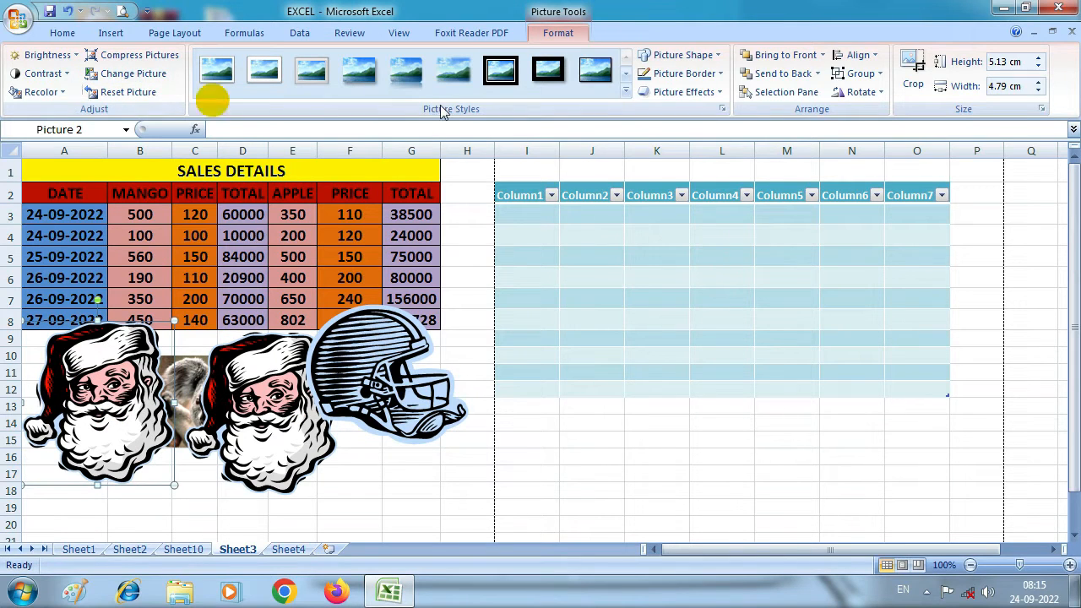
# - Arrange the clip art around the koala: one Santa below it in columns A–B, one in columns F–H, and the helmet under the banded table
pyautogui.moveTo(394, 404); pyautogui.dragTo(467, 476)
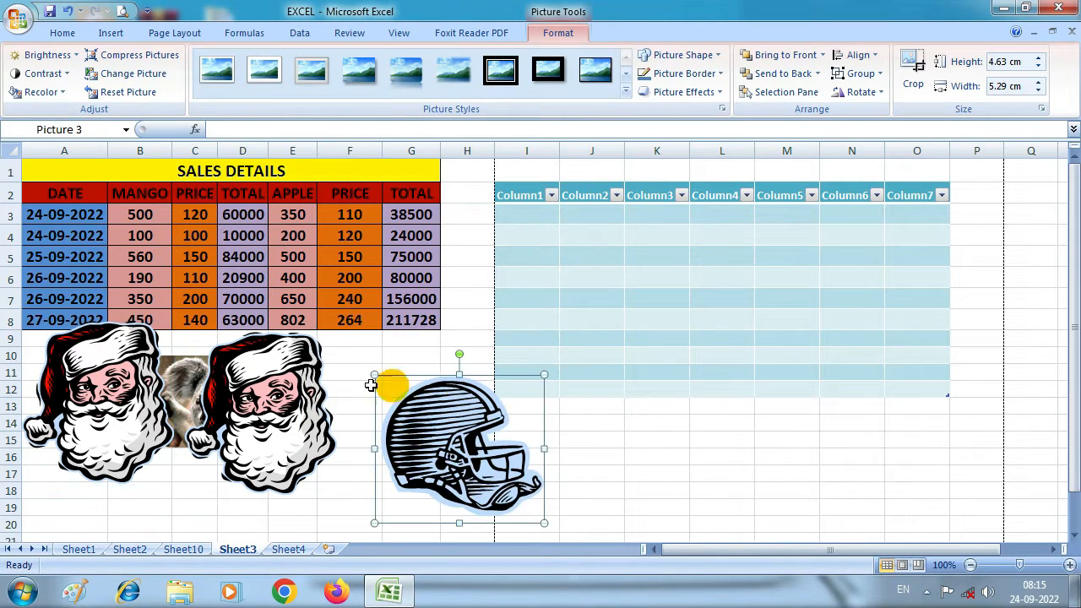
pyautogui.moveTo(311, 396); pyautogui.dragTo(294, 437)
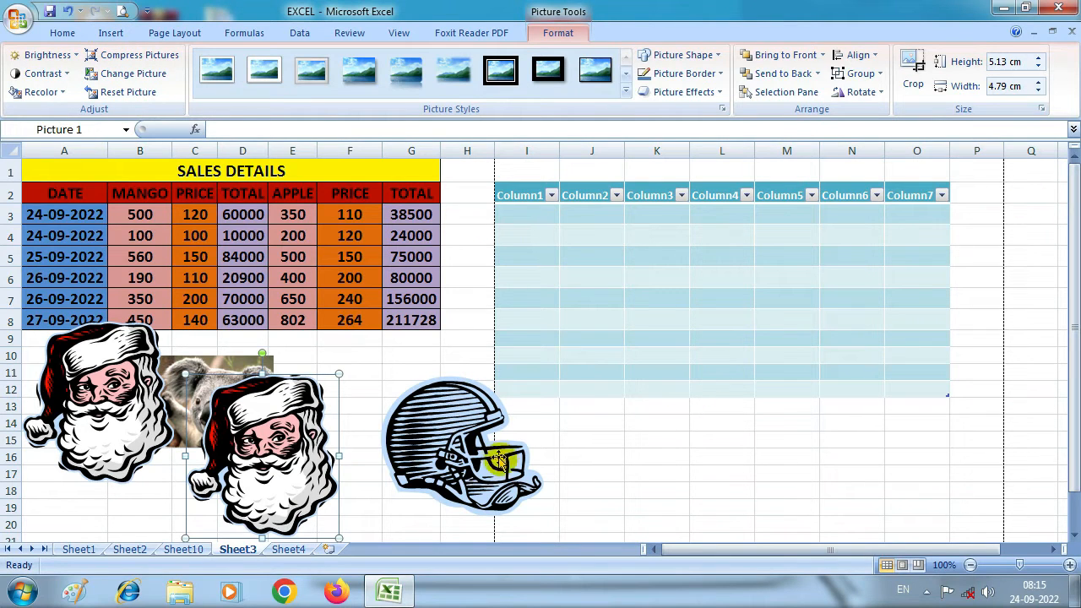
pyautogui.moveTo(489, 454); pyautogui.dragTo(660, 430)
pyautogui.moveTo(294, 444); pyautogui.dragTo(475, 377)
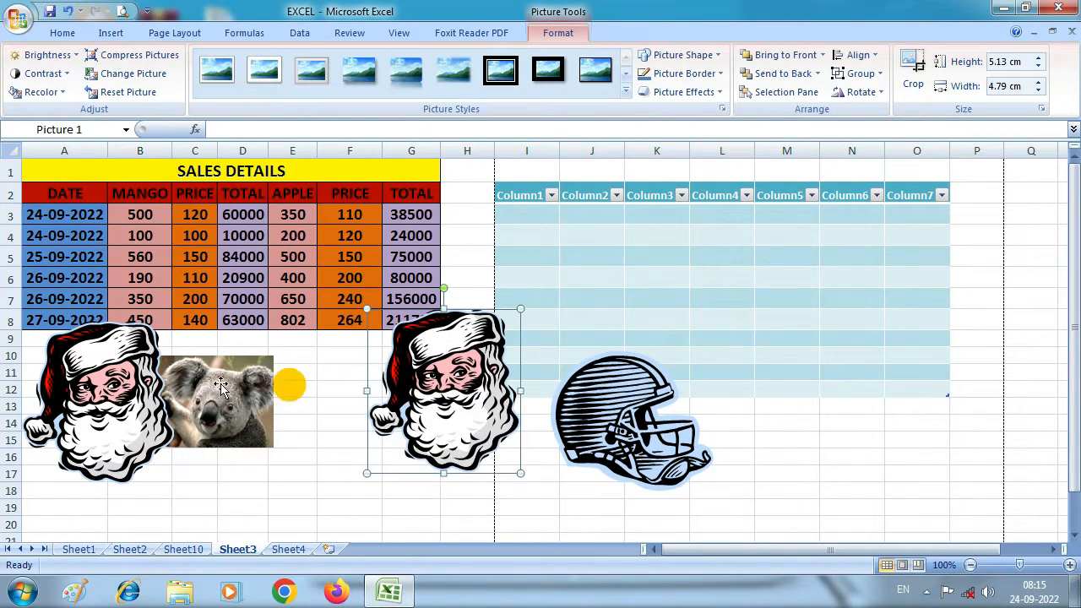
pyautogui.moveTo(114, 383); pyautogui.dragTo(115, 467)
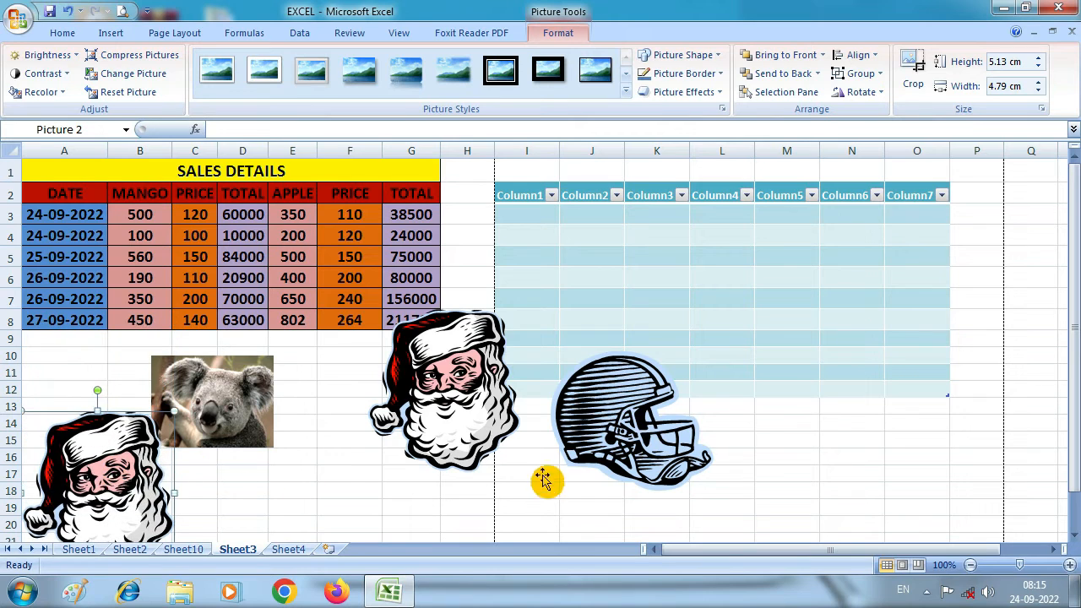
pyautogui.moveTo(486, 397); pyautogui.dragTo(402, 434)
# - Draw a smiley face shape about 6.1 cm high and 7.4 cm wide, and move it onto the banded table
pyautogui.click(110, 33)
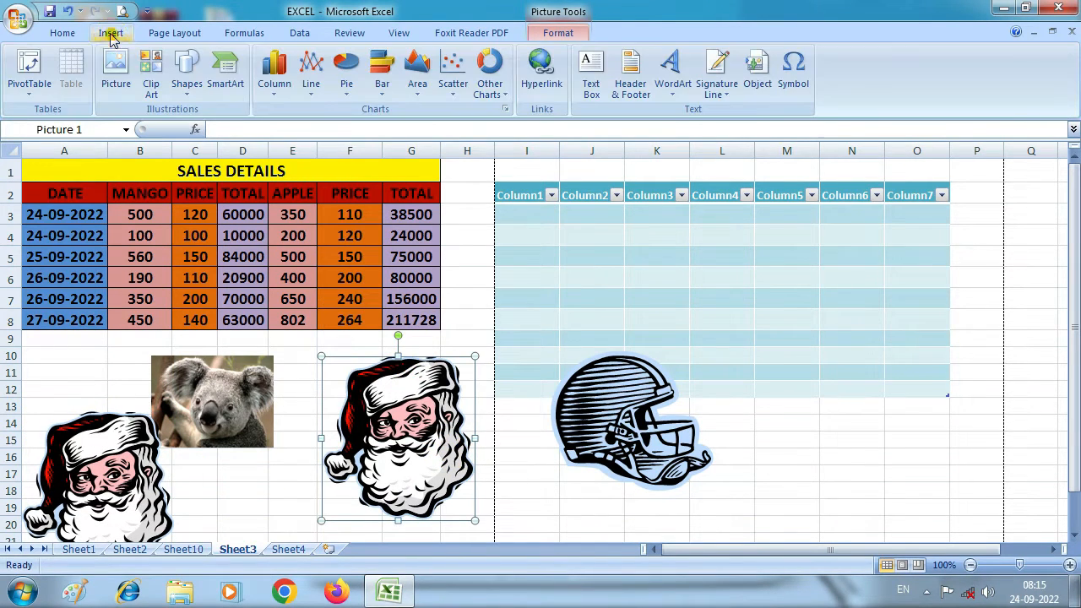
pyautogui.click(188, 84)
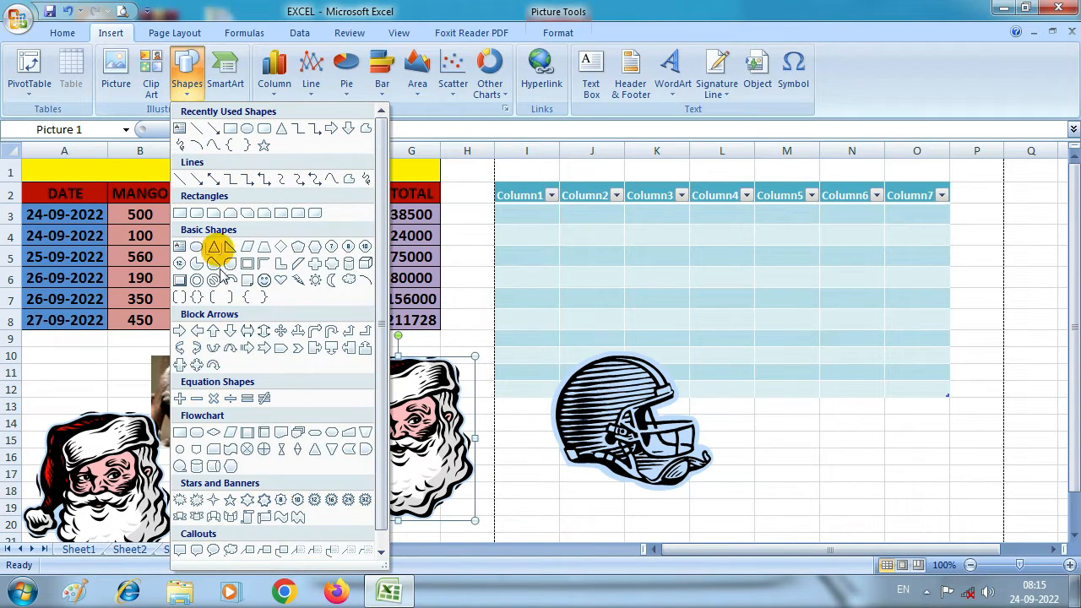
pyautogui.scroll(-1, 321, 219)
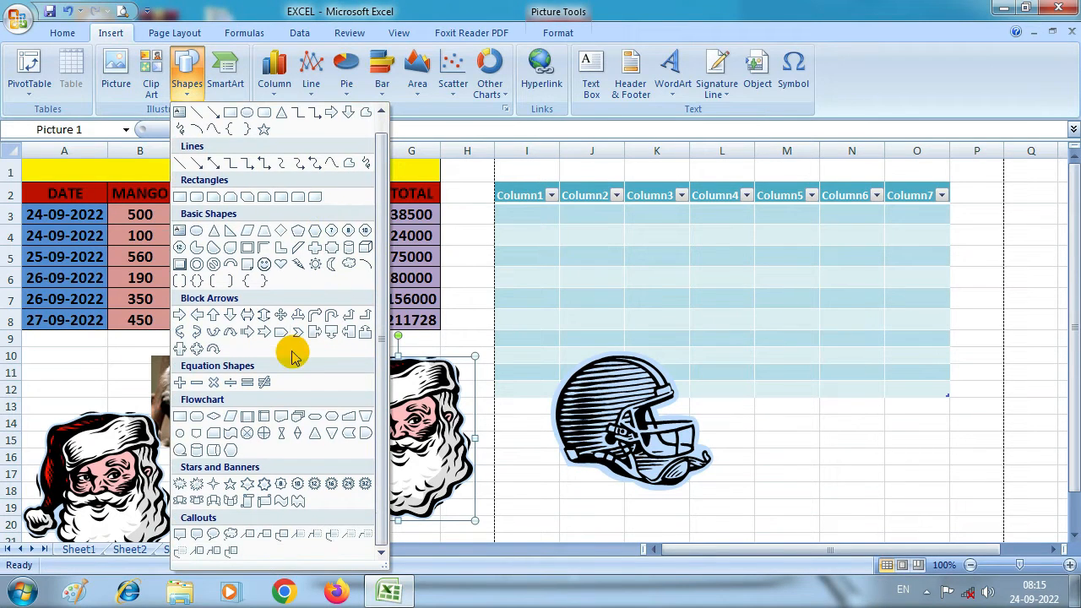
pyautogui.scroll(1, 293, 356)
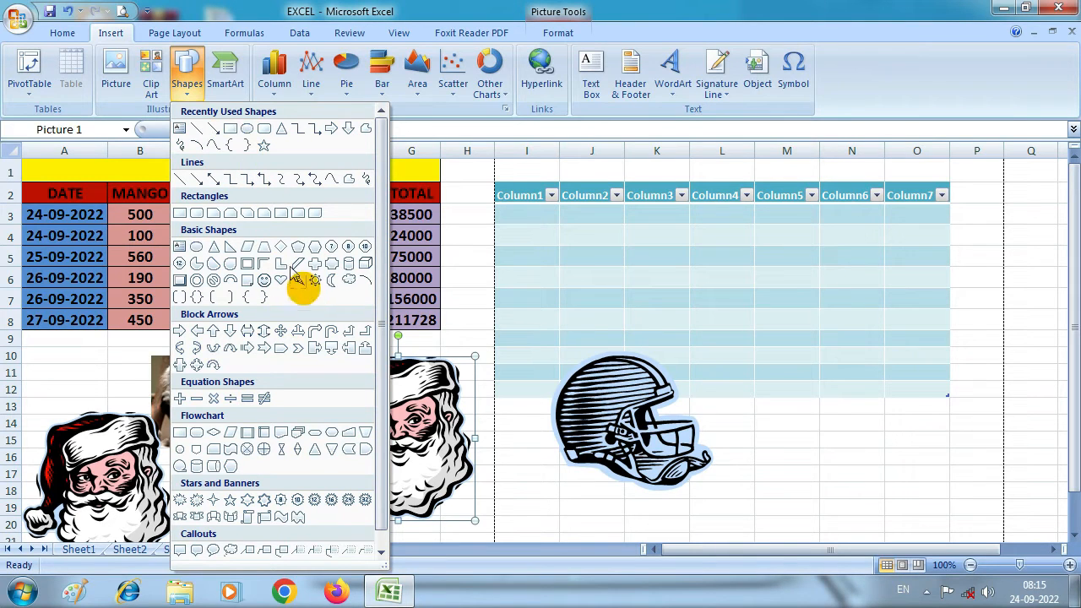
pyautogui.scroll(-1, 265, 231)
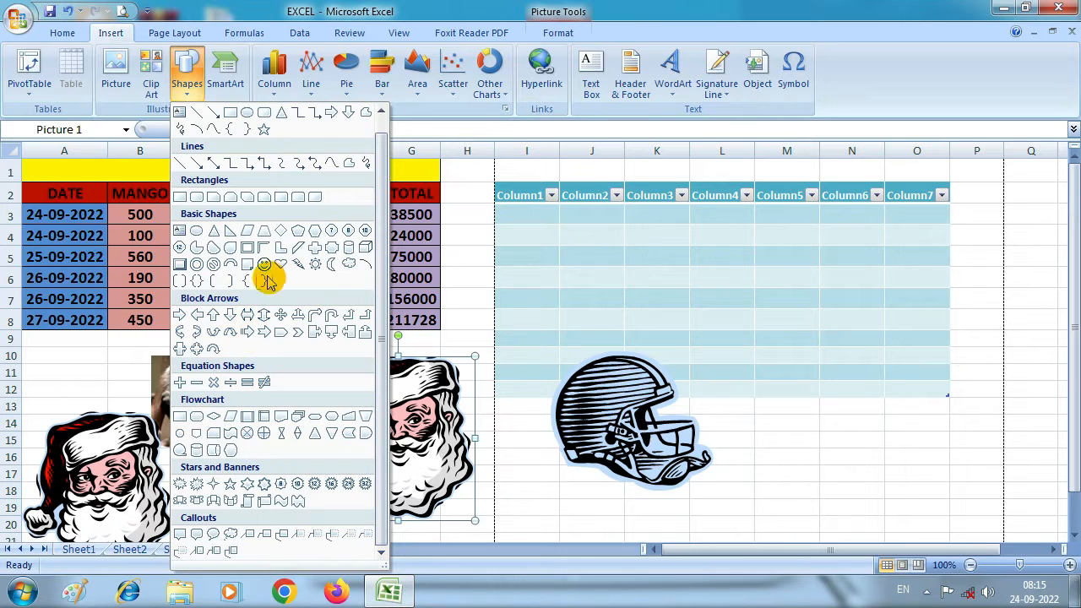
pyautogui.click(264, 267)
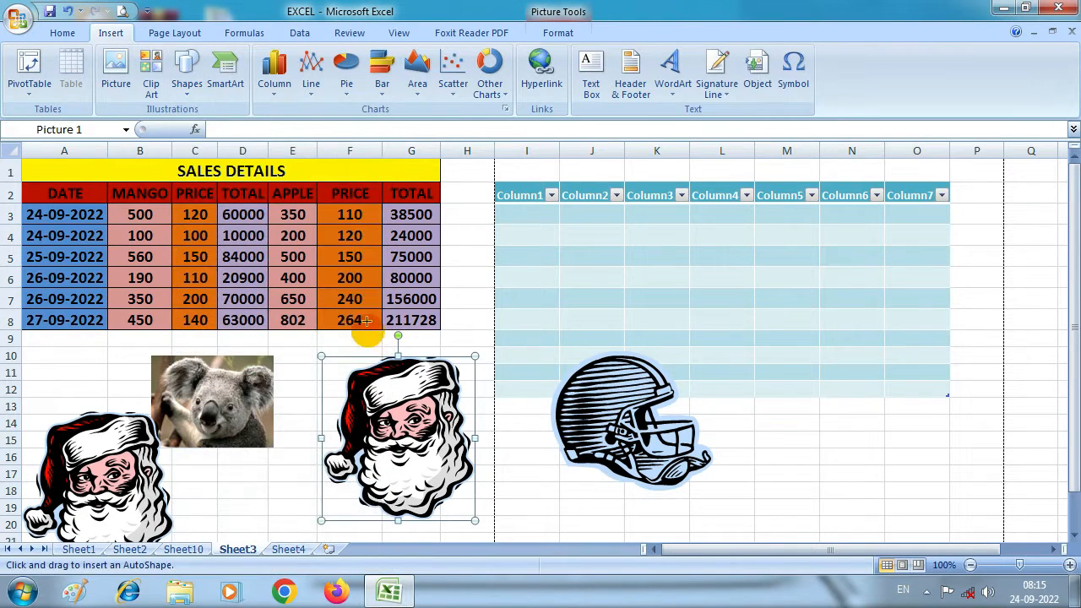
pyautogui.moveTo(271, 246); pyautogui.dragTo(508, 441)
pyautogui.moveTo(413, 318); pyautogui.dragTo(402, 391)
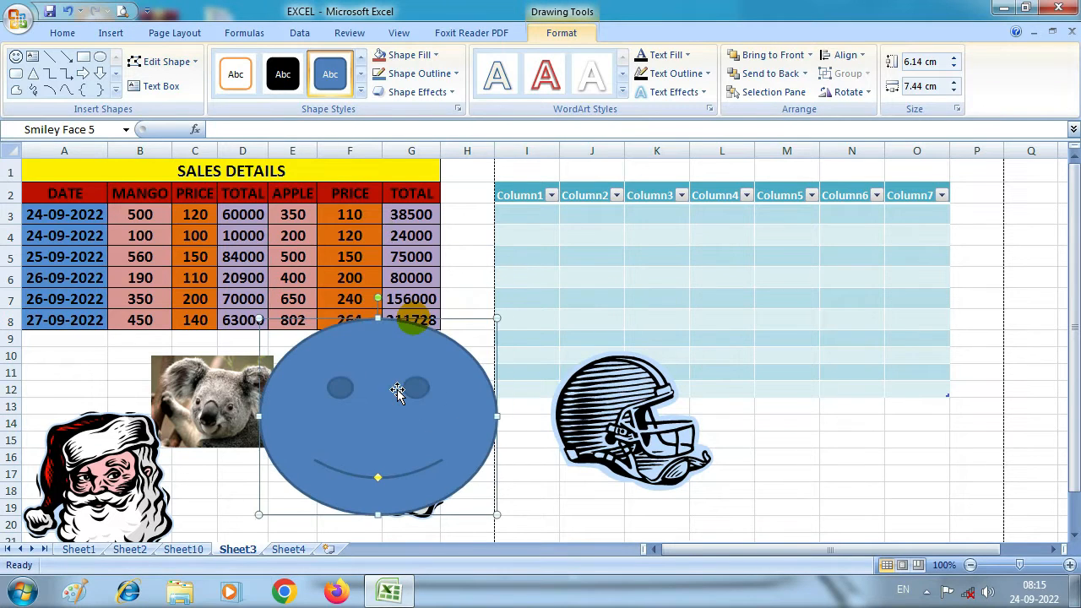
pyautogui.moveTo(382, 433); pyautogui.dragTo(678, 332)
# - Draw an oval about 6.5 cm high and 9.3 cm wide, and move it beneath the sales details, partly over the koala
pyautogui.click(110, 41)
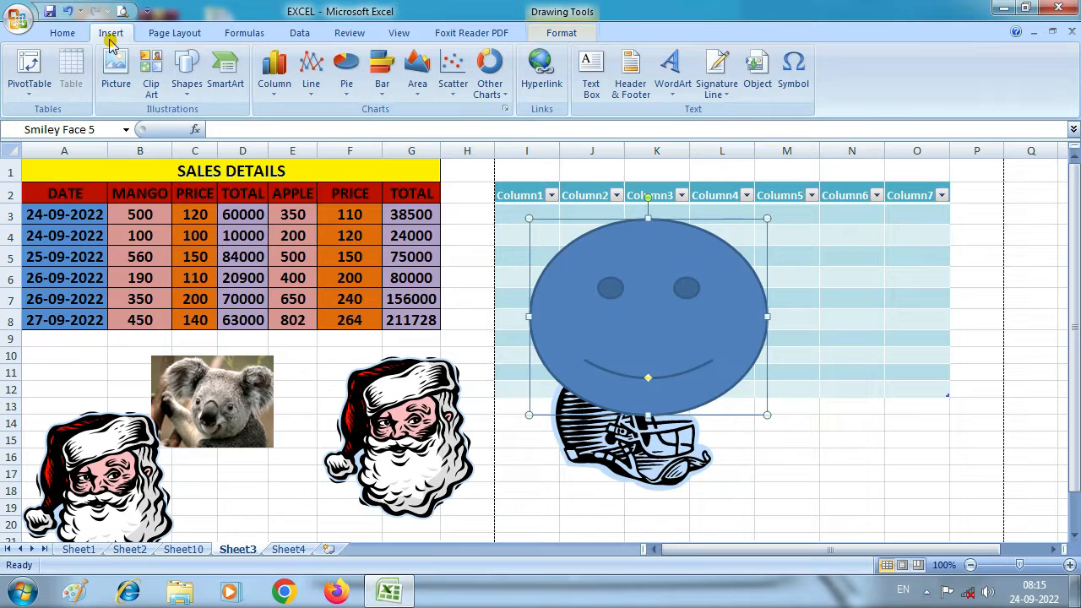
pyautogui.click(190, 90)
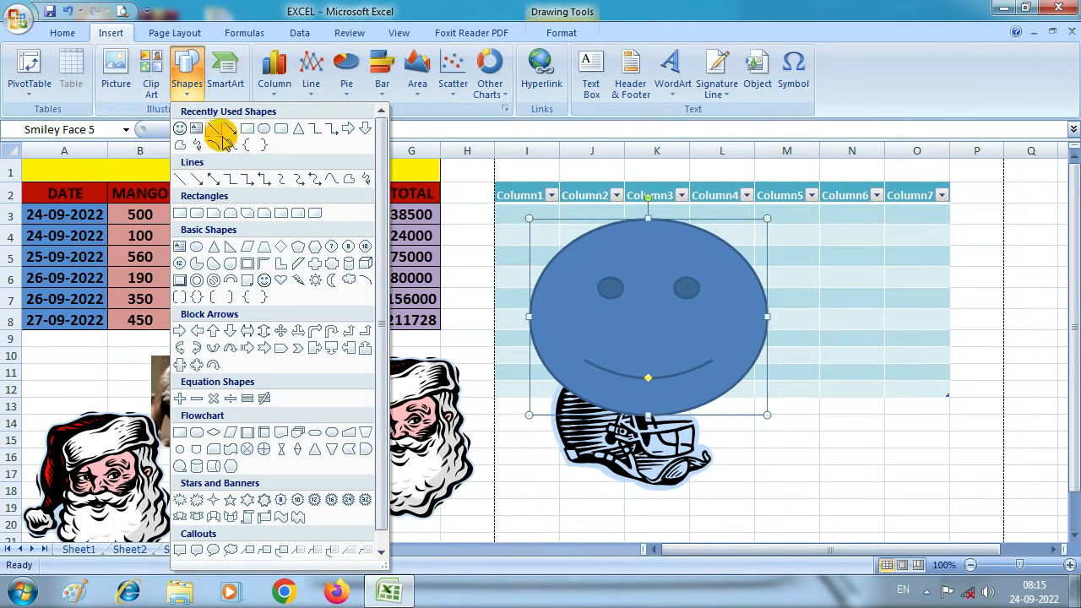
pyautogui.click(263, 129)
pyautogui.moveTo(290, 359)
pyautogui.mouseDown()
pyautogui.moveTo(567, 516)
pyautogui.moveTo(587, 543)
pyautogui.mouseUp()
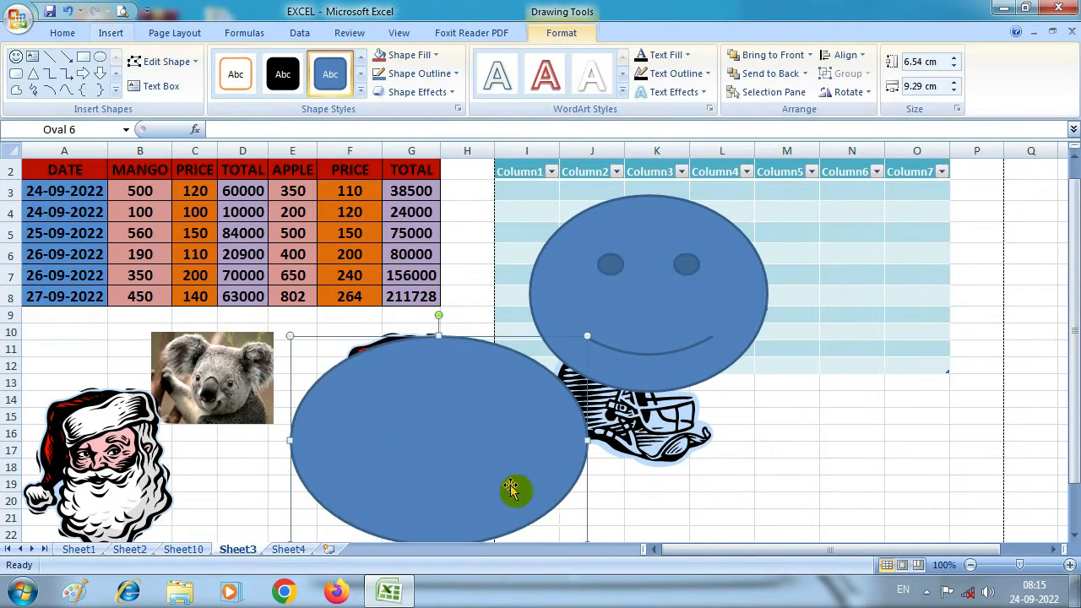
pyautogui.moveTo(487, 461); pyautogui.dragTo(379, 423)
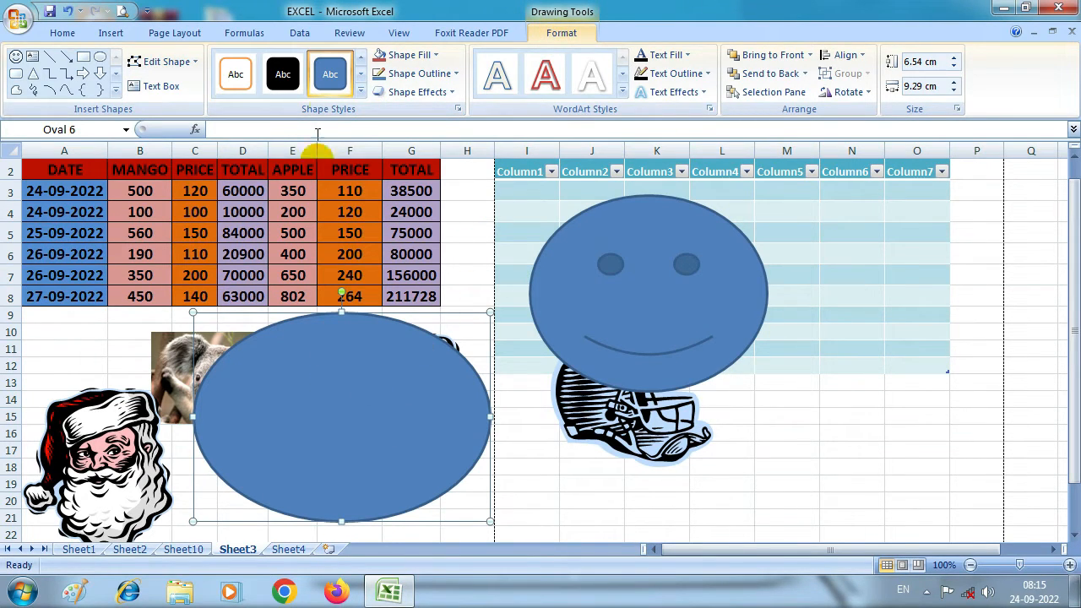
# - Apply the solid orange shape style to the oval and add the text "GDBCXBCBCBCBCBB" inside it
pyautogui.click(360, 91)
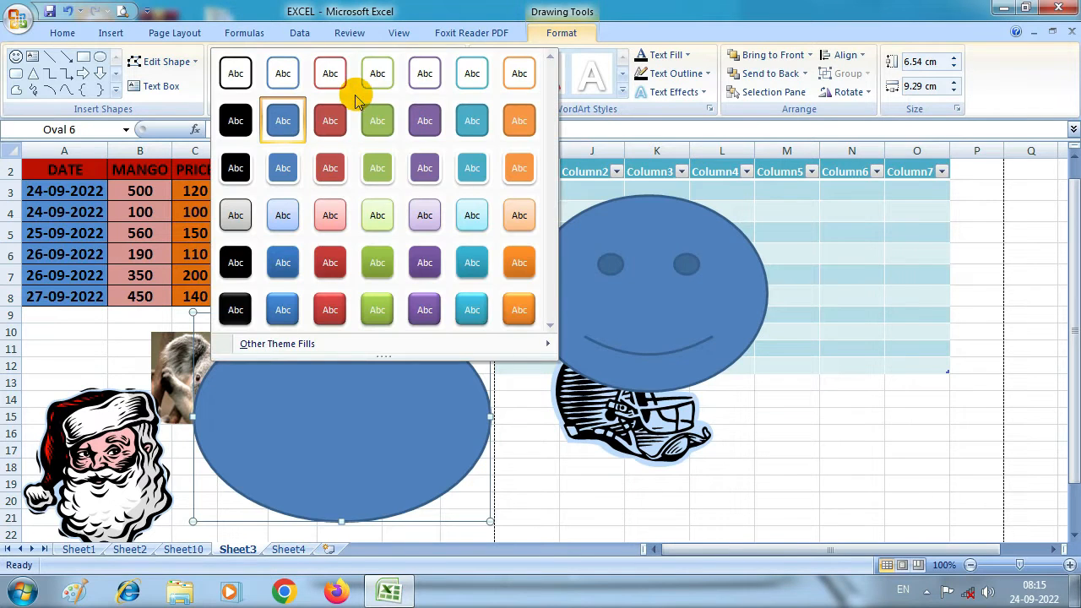
pyautogui.click(510, 125)
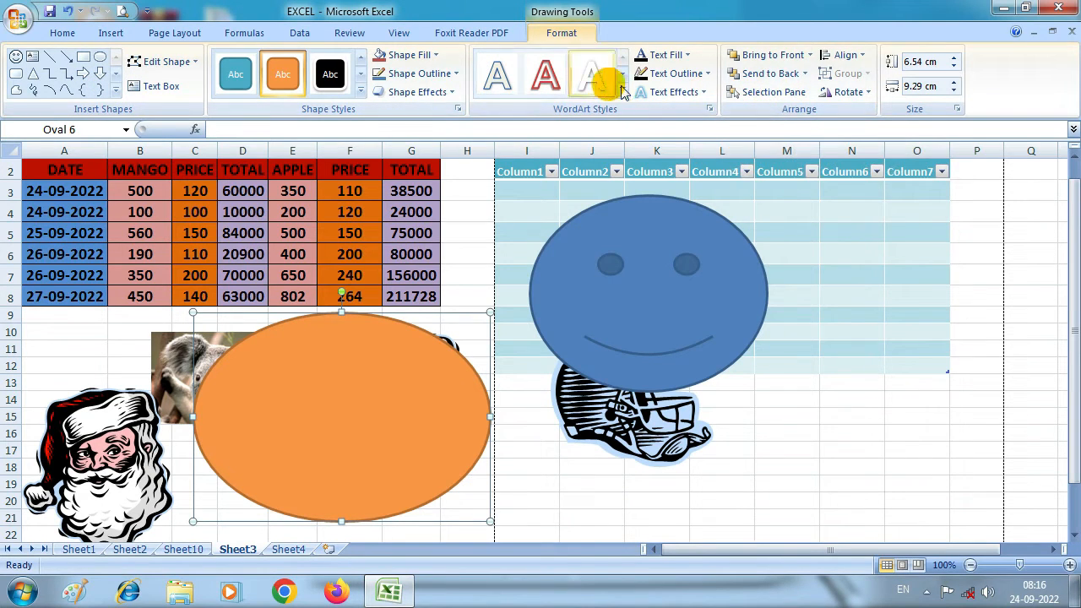
pyautogui.rightClick(338, 375)
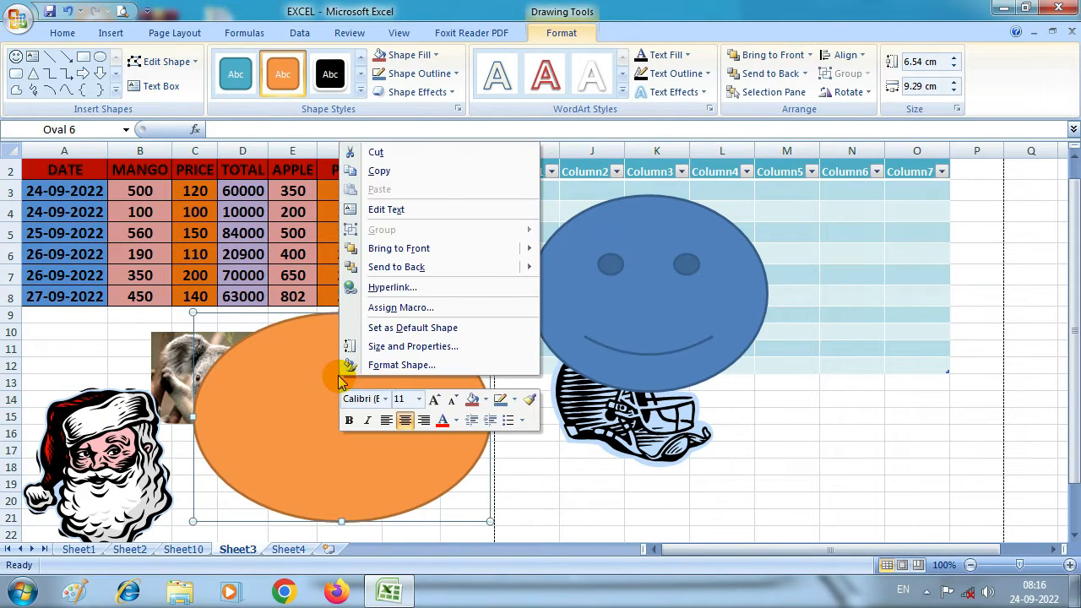
pyautogui.click(396, 211)
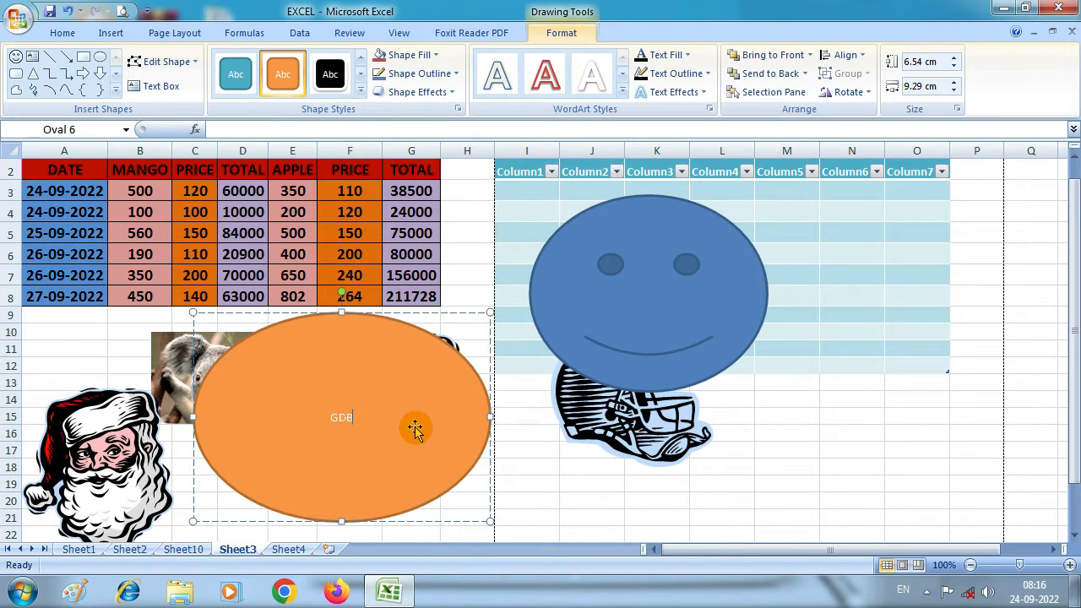
pyautogui.write('GDBCXBCBCBCBCB')
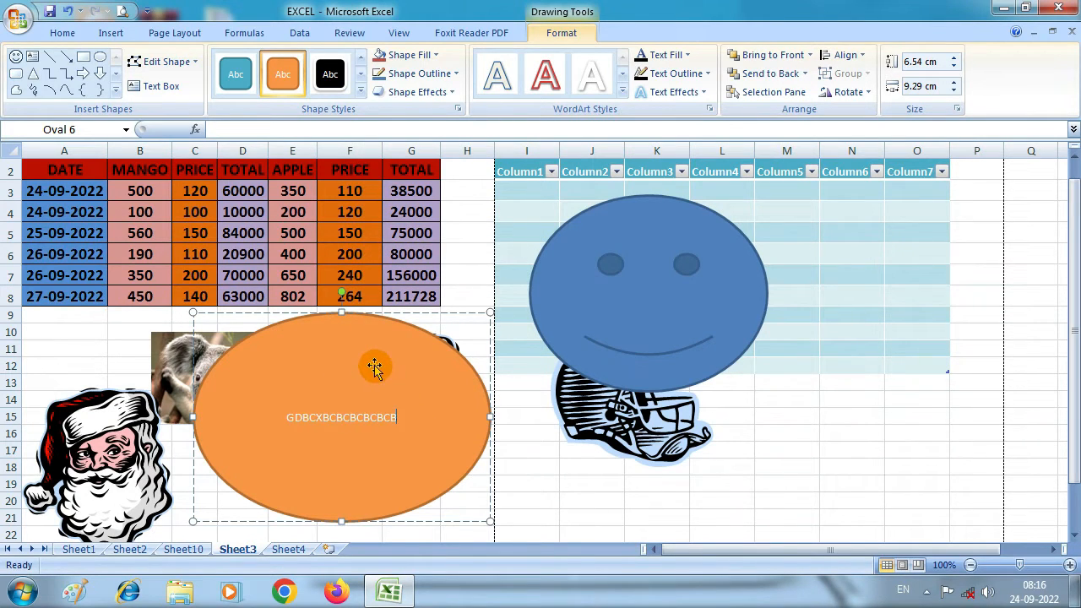
pyautogui.write('B')
pyautogui.click(478, 235)
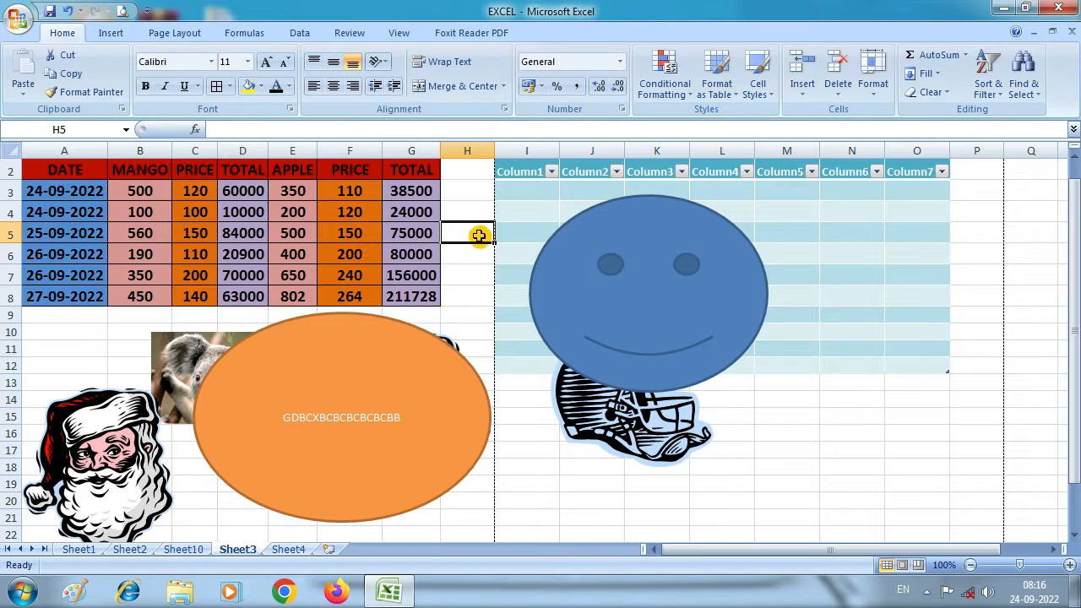
# - Insert a Segmented Cycle SmartArt graphic from the Cycle layouts into the sales sheet
pyautogui.click(116, 35)
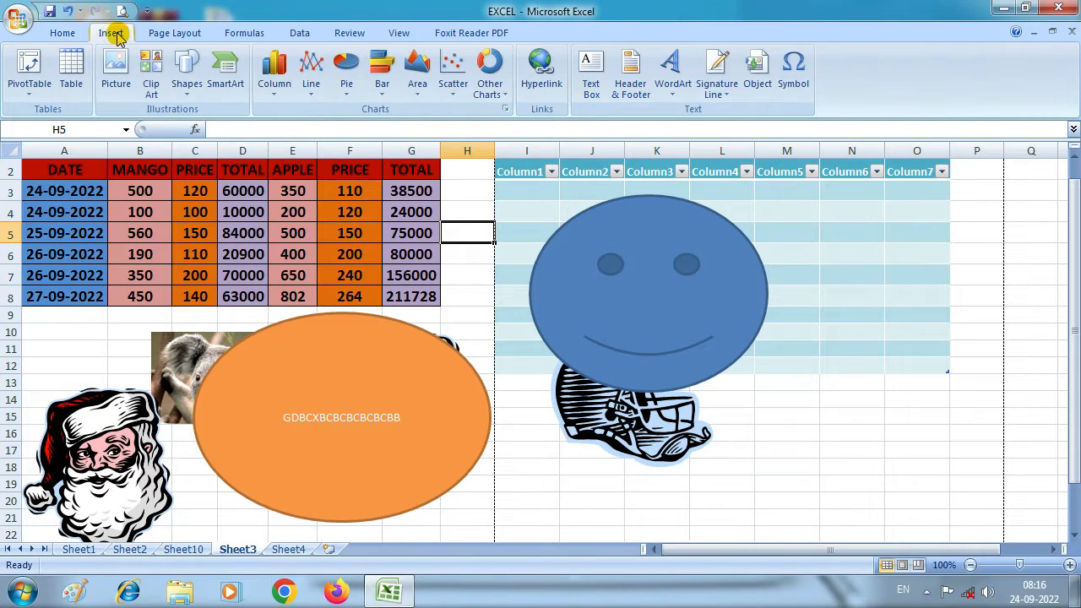
pyautogui.click(226, 82)
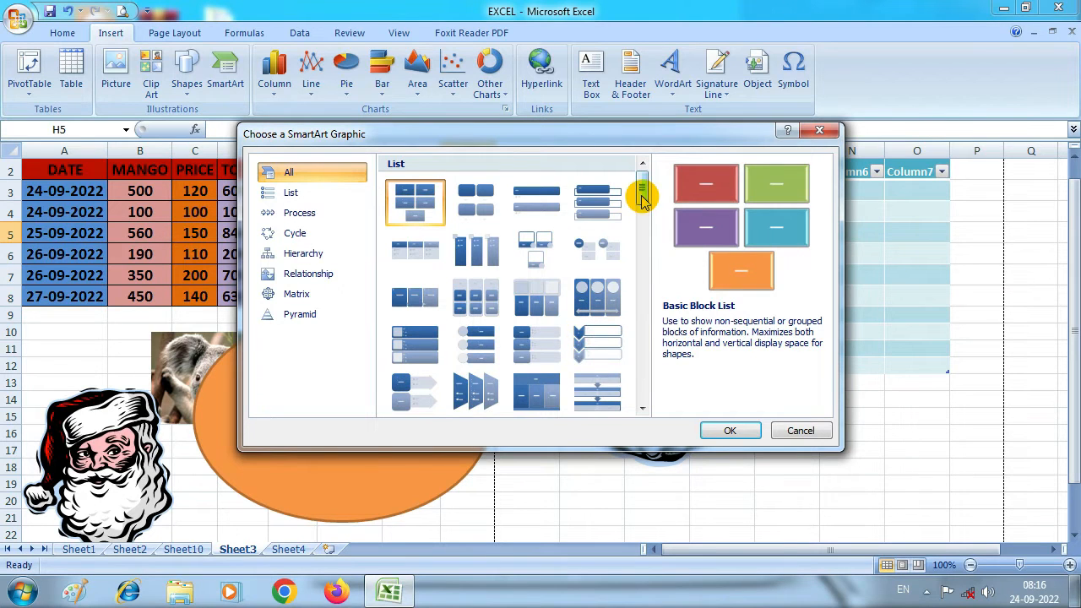
pyautogui.moveTo(643, 197); pyautogui.dragTo(648, 285)
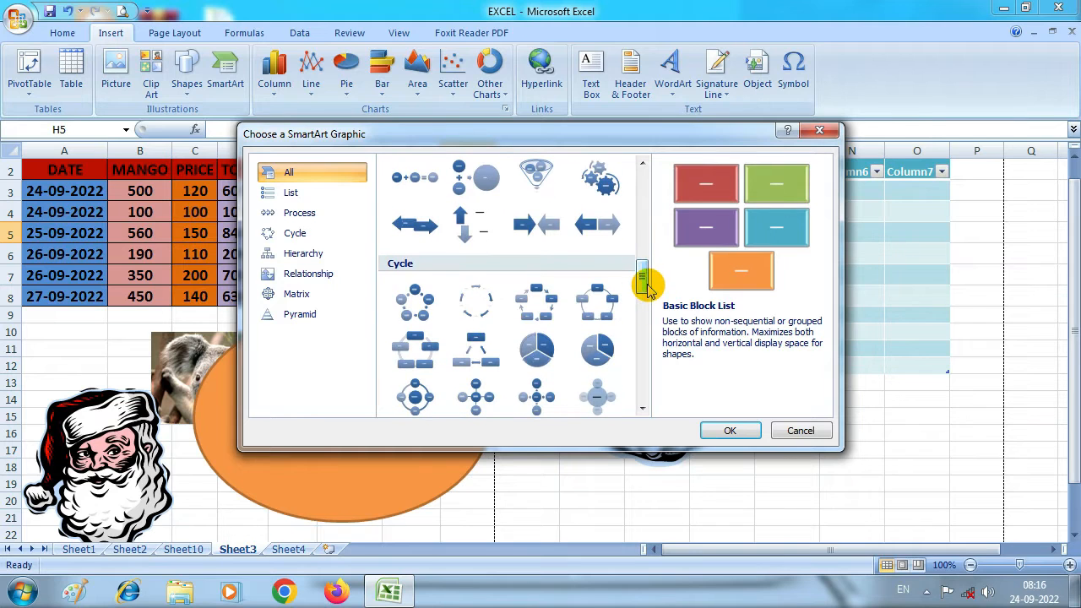
pyautogui.click(543, 349)
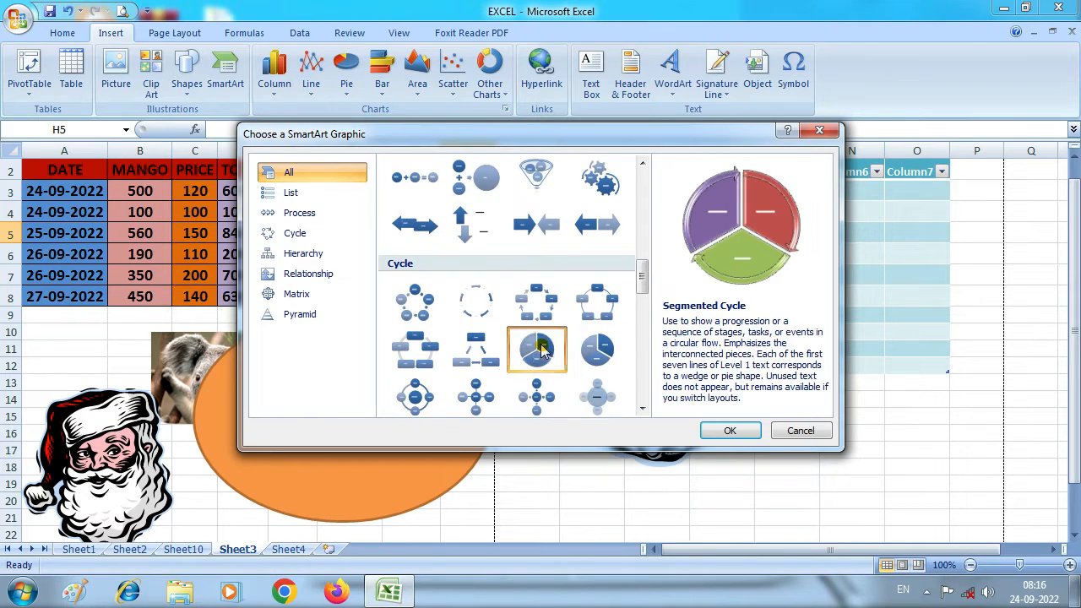
pyautogui.click(731, 431)
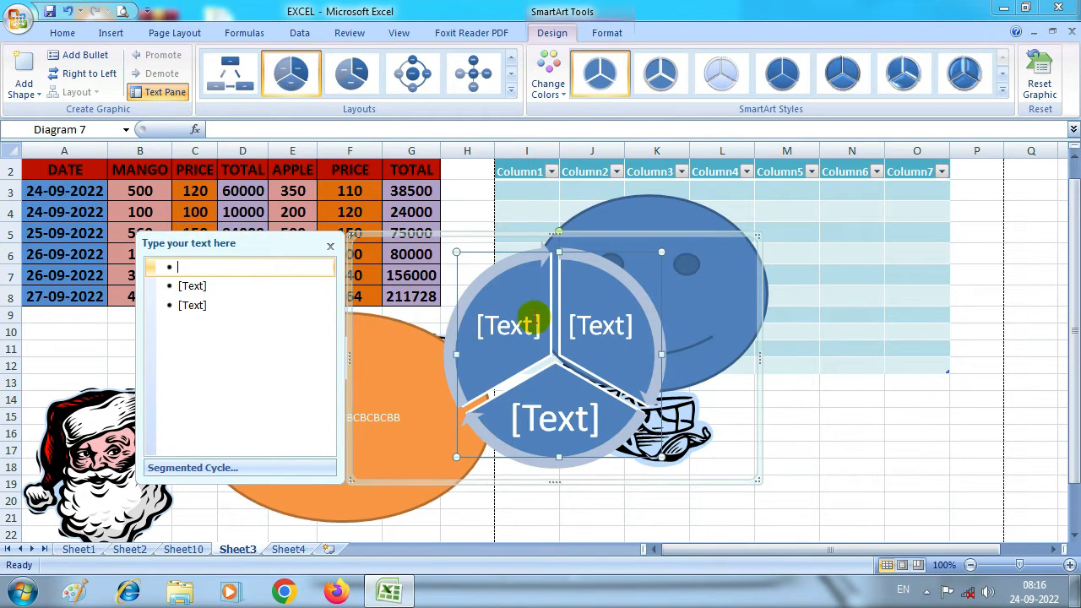
# - Recolor the segmented cycle with the second Colorful color set and apply the fifth SmartArt style
pyautogui.click(510, 93)
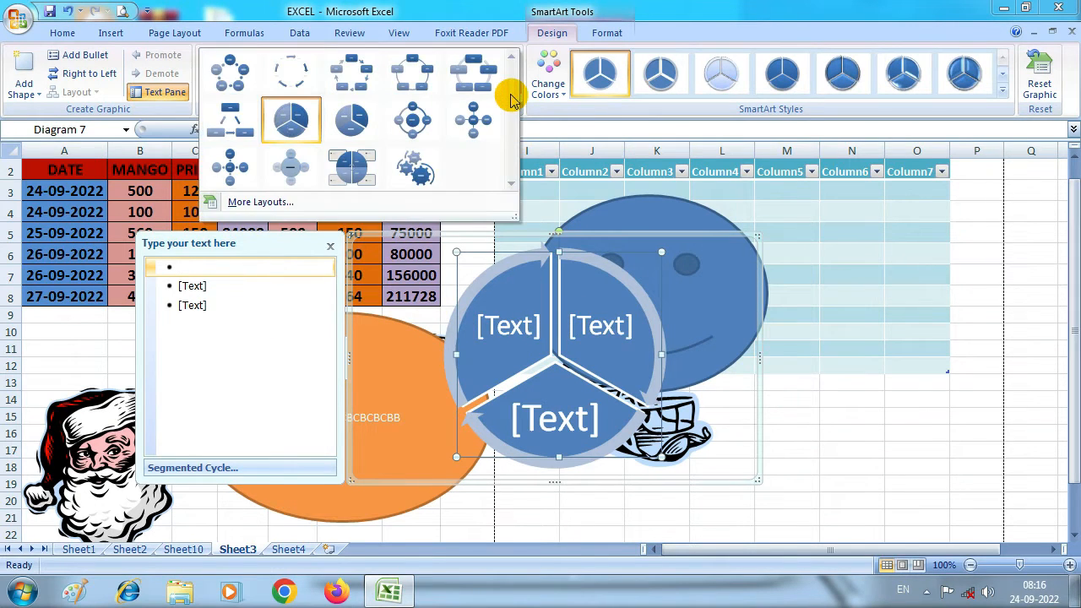
pyautogui.click(548, 86)
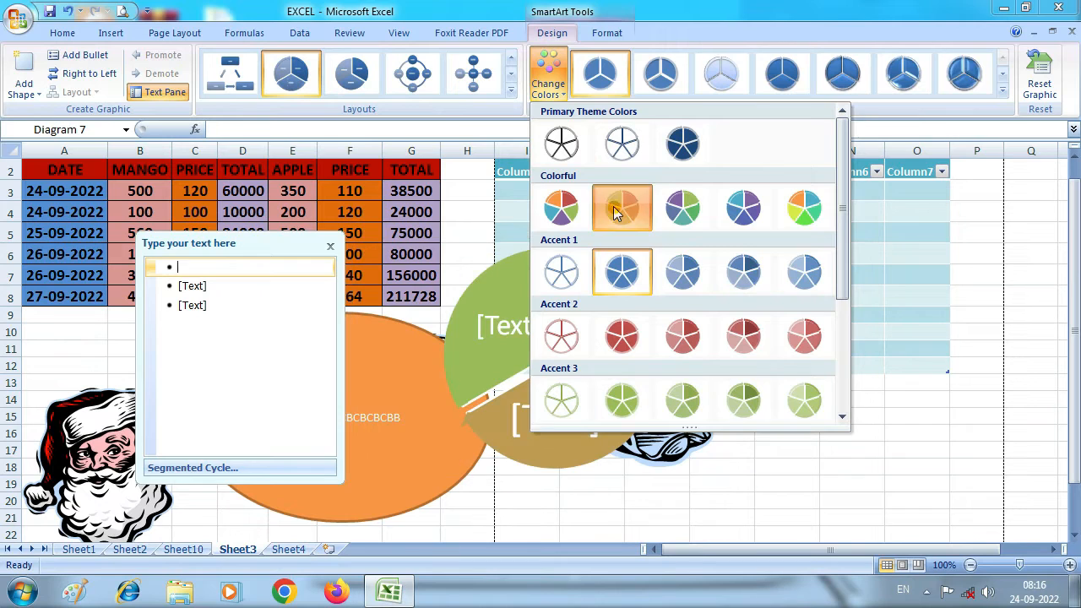
pyautogui.click(614, 211)
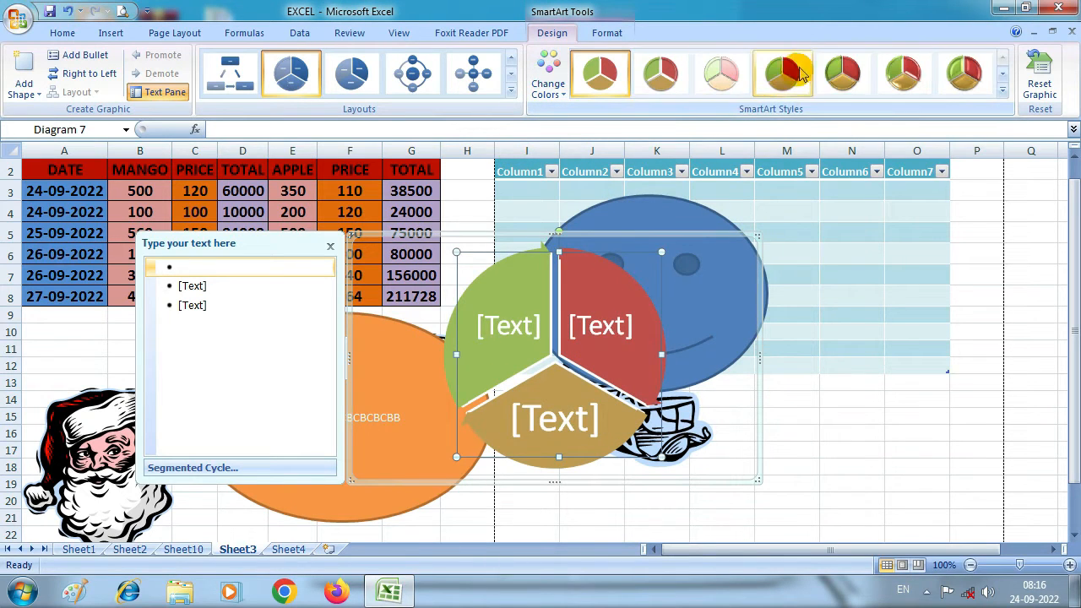
pyautogui.click(842, 73)
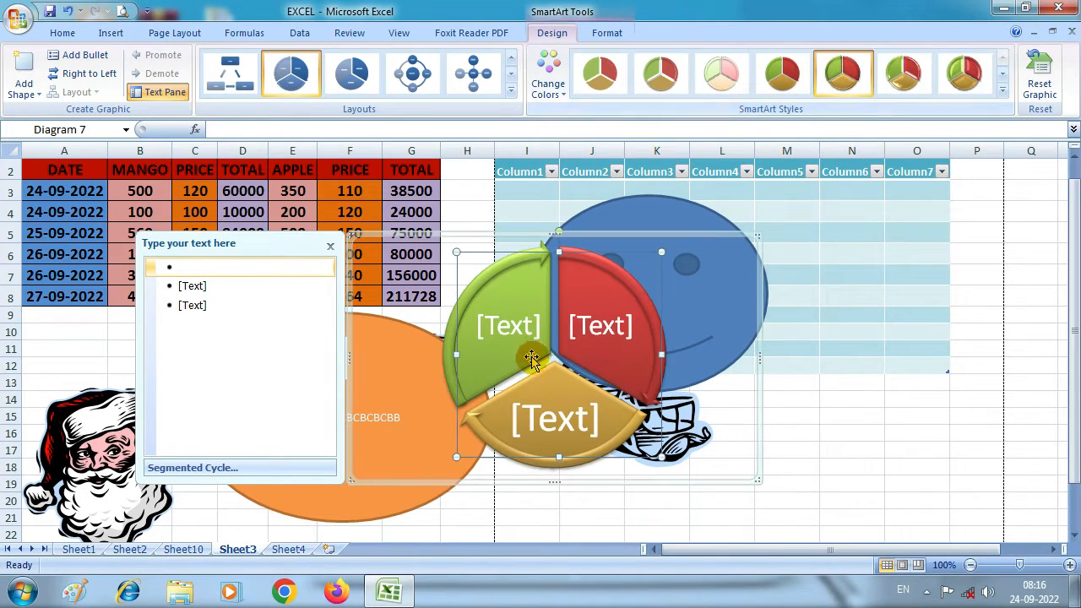
# - Label the three segments of the cycle diagram A, B and C, and deselect the diagram
pyautogui.click(192, 288)
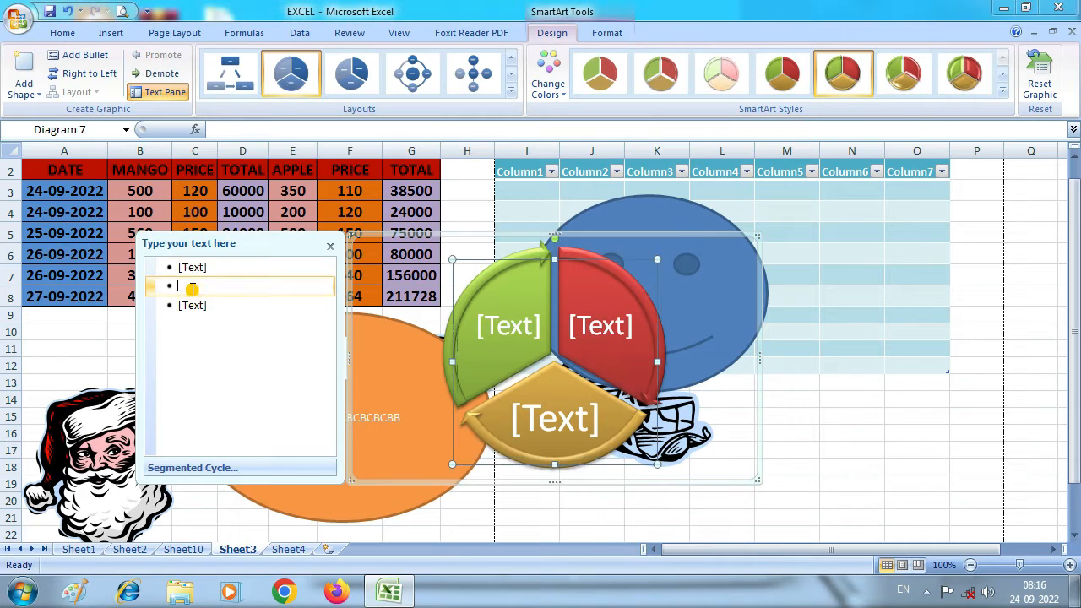
pyautogui.click(200, 270)
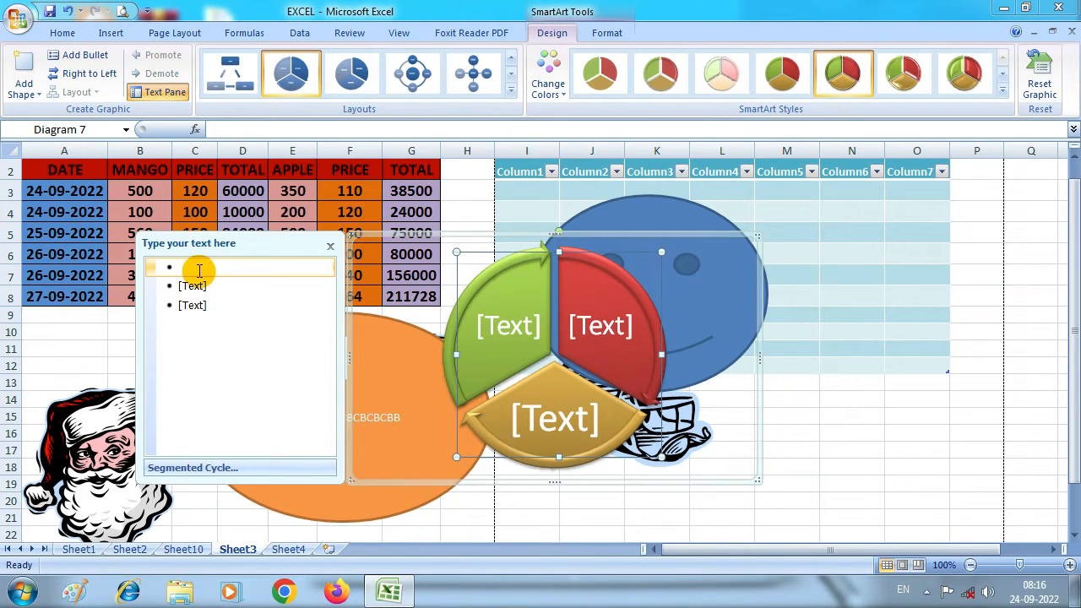
pyautogui.write('A')
pyautogui.click(199, 288)
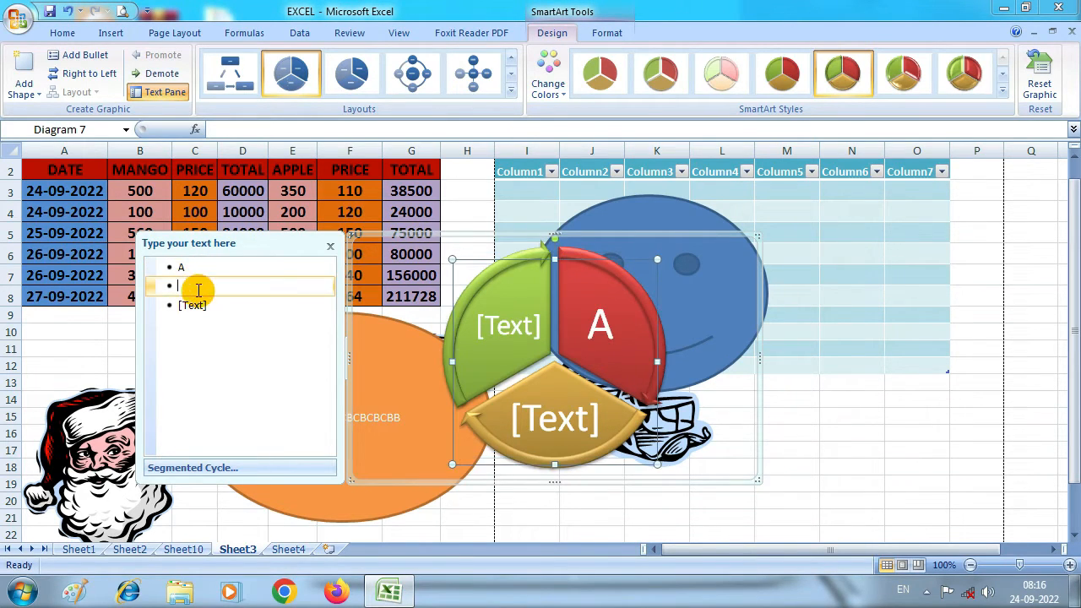
pyautogui.write('B')
pyautogui.click(202, 307)
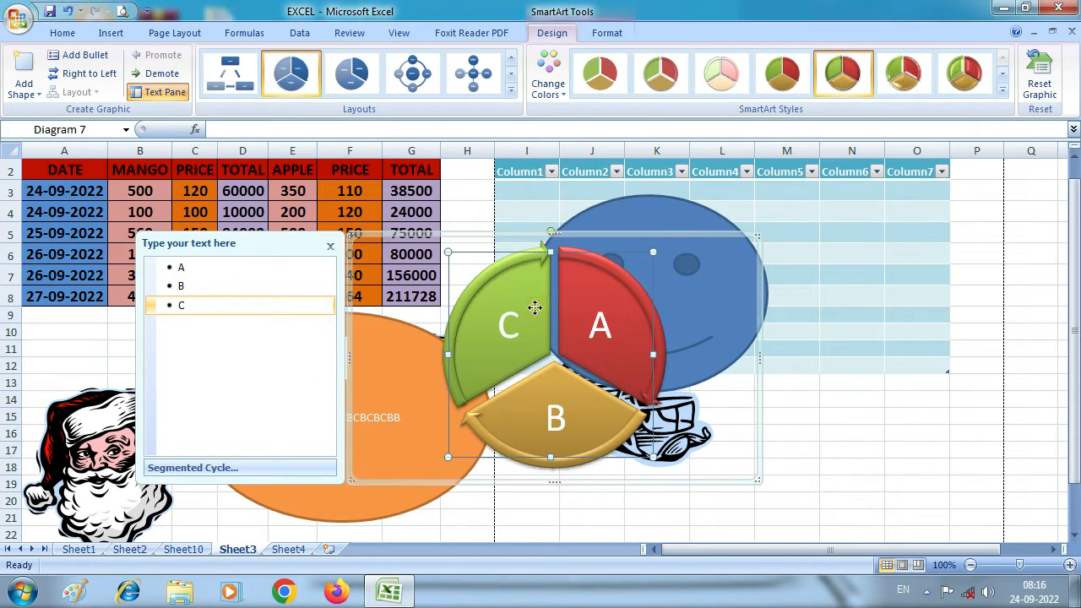
pyautogui.click(517, 211)
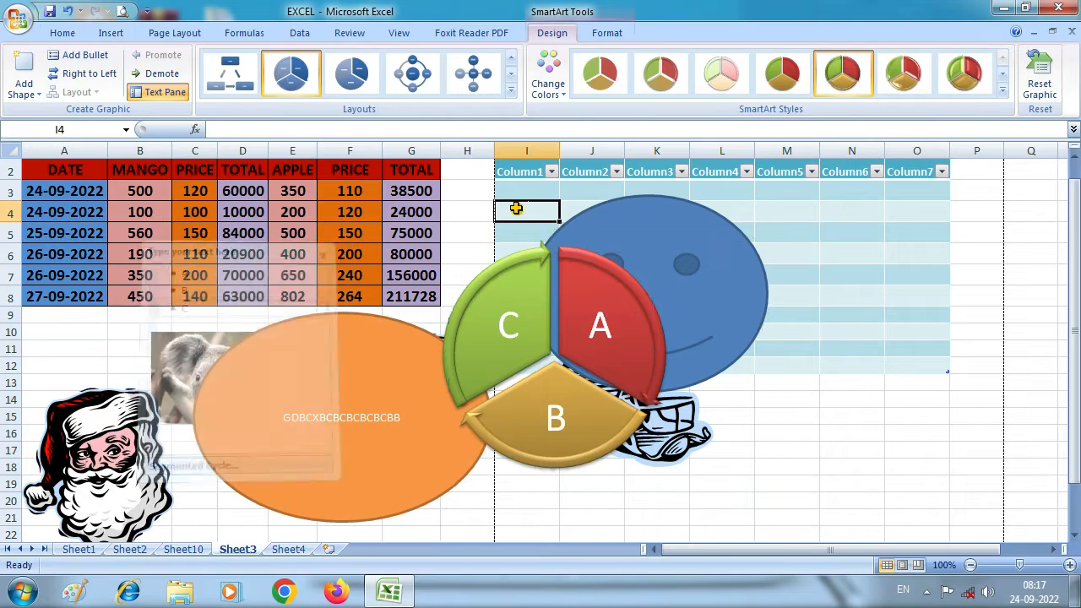
# - Spread the cycle segments apart, with C further left, A further right and B below the other two
pyautogui.click(529, 322)
pyautogui.moveTo(530, 322); pyautogui.dragTo(412, 402)
pyautogui.doubleClick(398, 401)
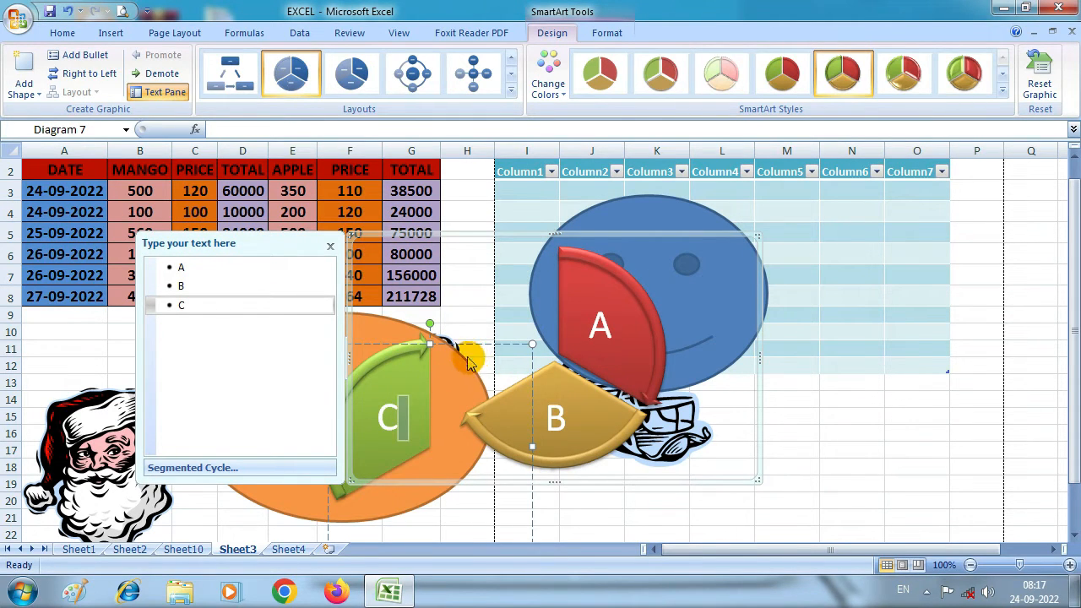
pyautogui.moveTo(499, 345); pyautogui.dragTo(629, 287)
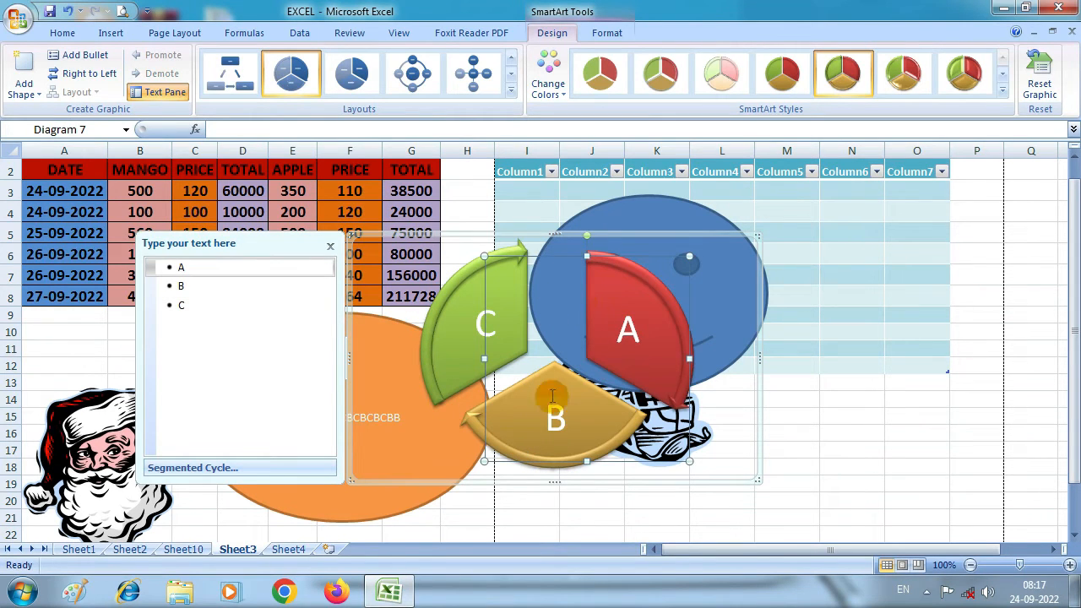
pyautogui.moveTo(551, 395); pyautogui.dragTo(556, 461)
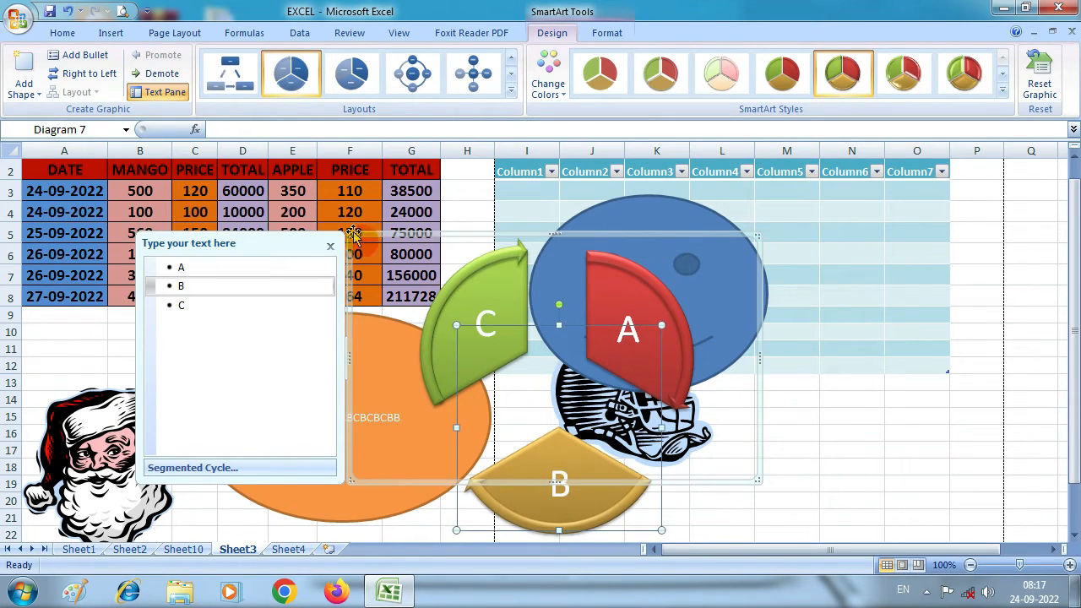
pyautogui.click(108, 36)
pyautogui.click(224, 74)
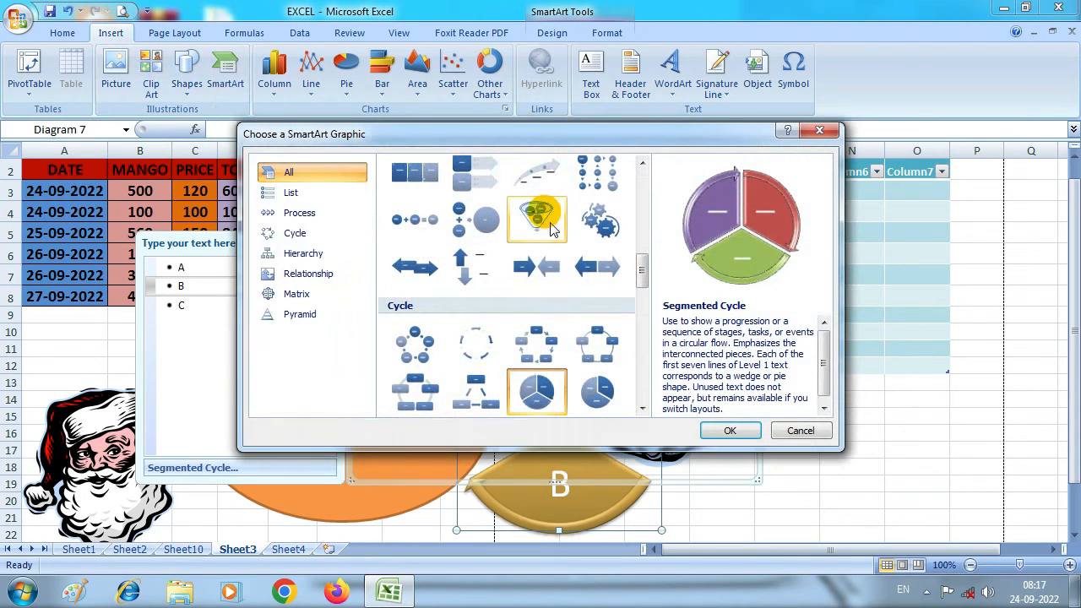
pyautogui.click(819, 131)
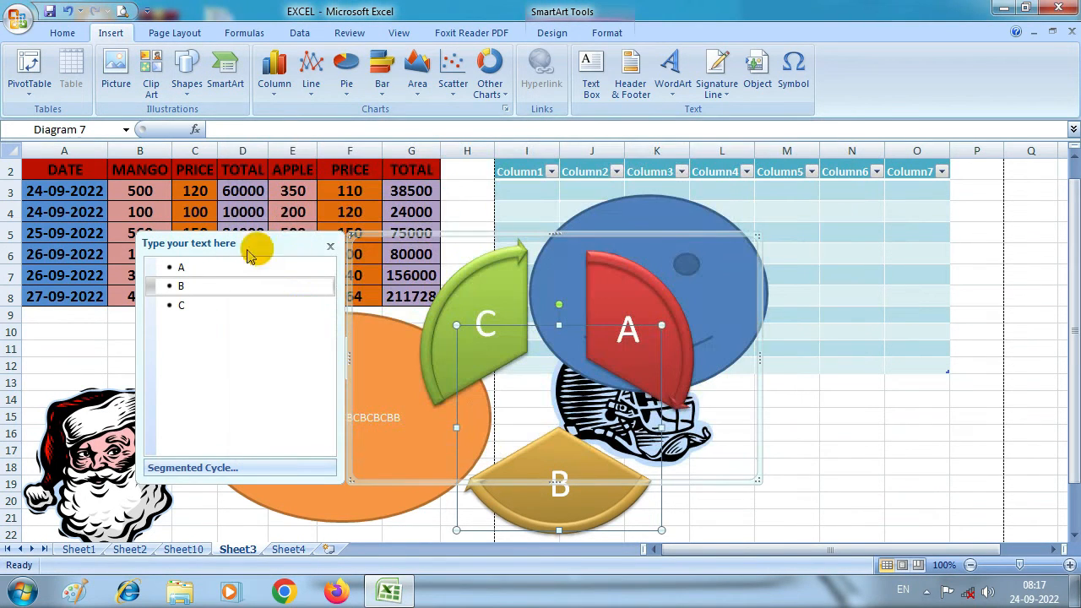
# - Close the cycle diagram's text pane and deselect the diagram
pyautogui.click(330, 248)
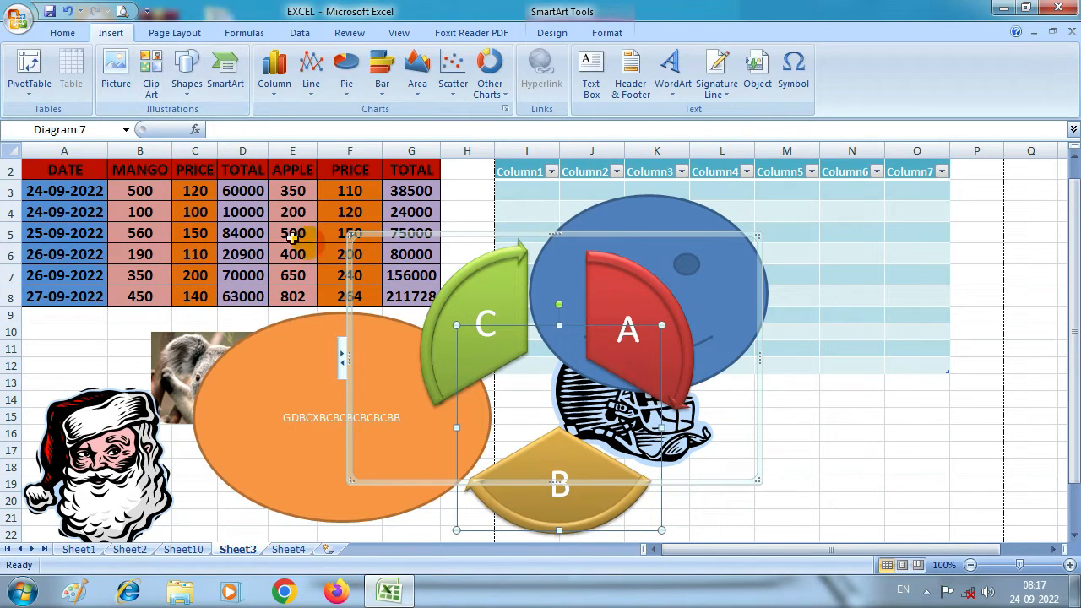
pyautogui.click(263, 327)
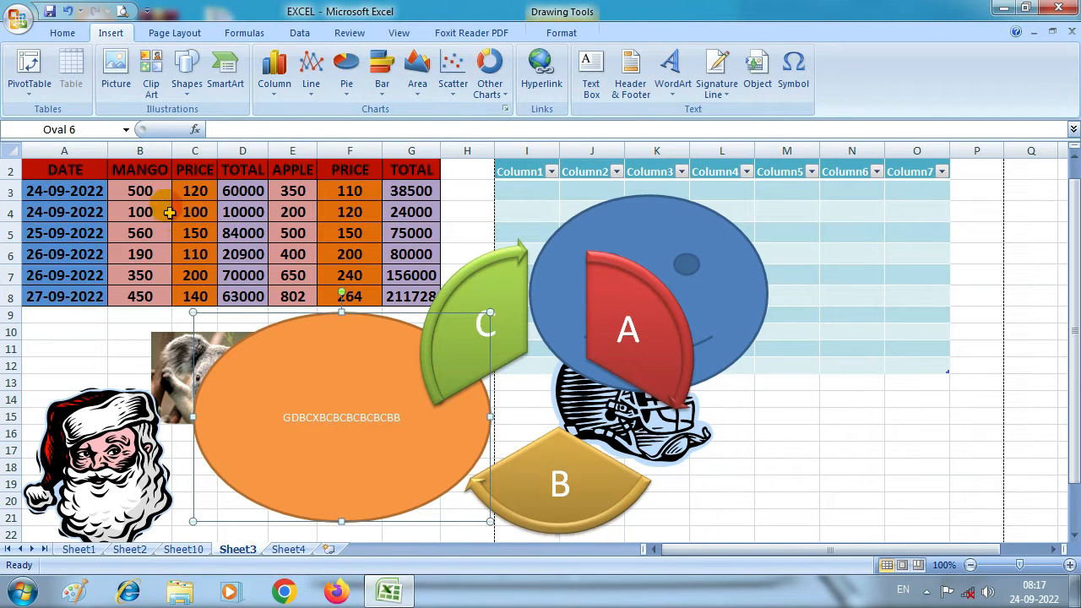
pyautogui.scroll(-5, 169, 213)
pyautogui.scroll(5, 140, 165)
pyautogui.click(140, 169)
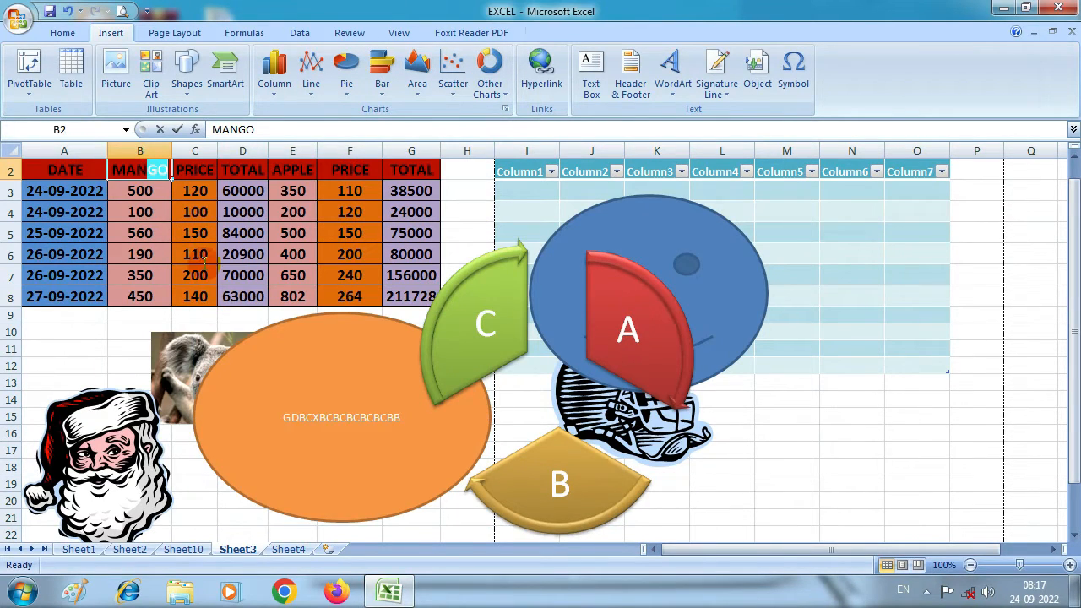
pyautogui.click(60, 349)
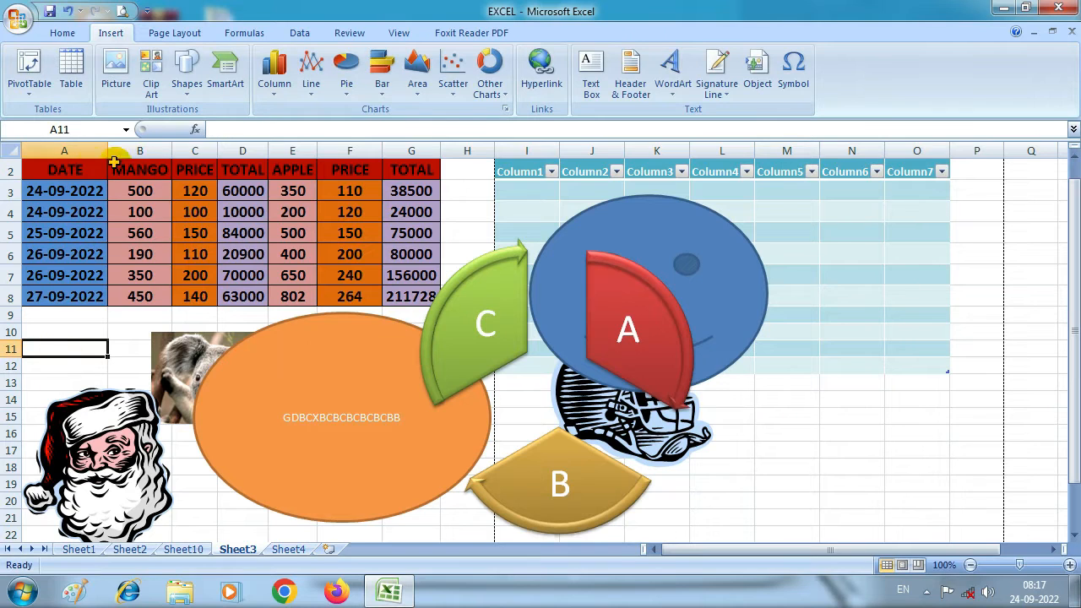
# - Insert a 2-D stacked column chart from the mango quantities and prices in B2:C8
pyautogui.moveTo(144, 165); pyautogui.dragTo(196, 293)
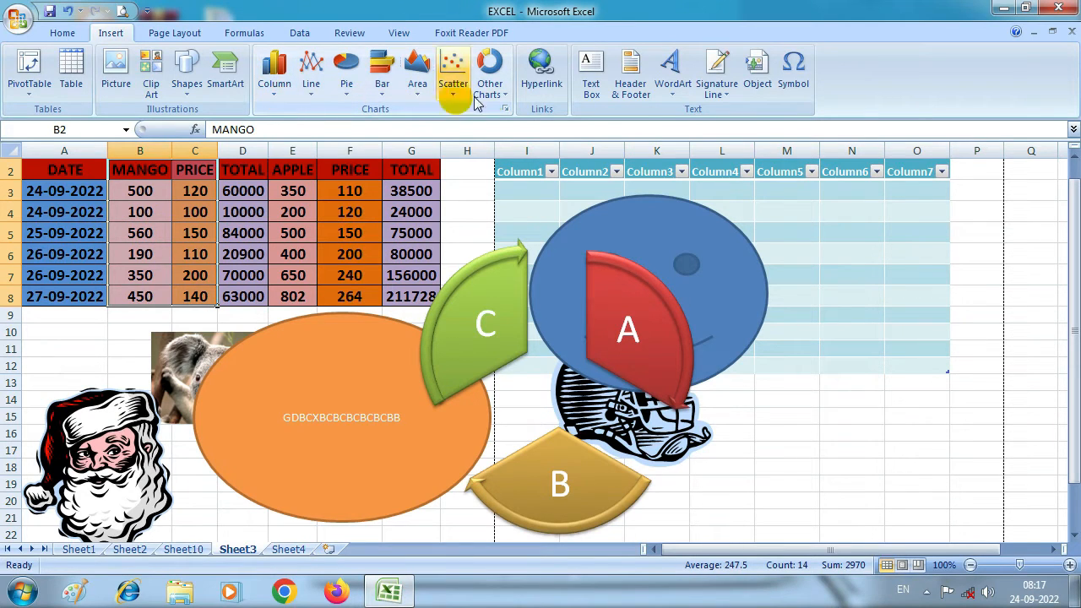
pyautogui.click(274, 94)
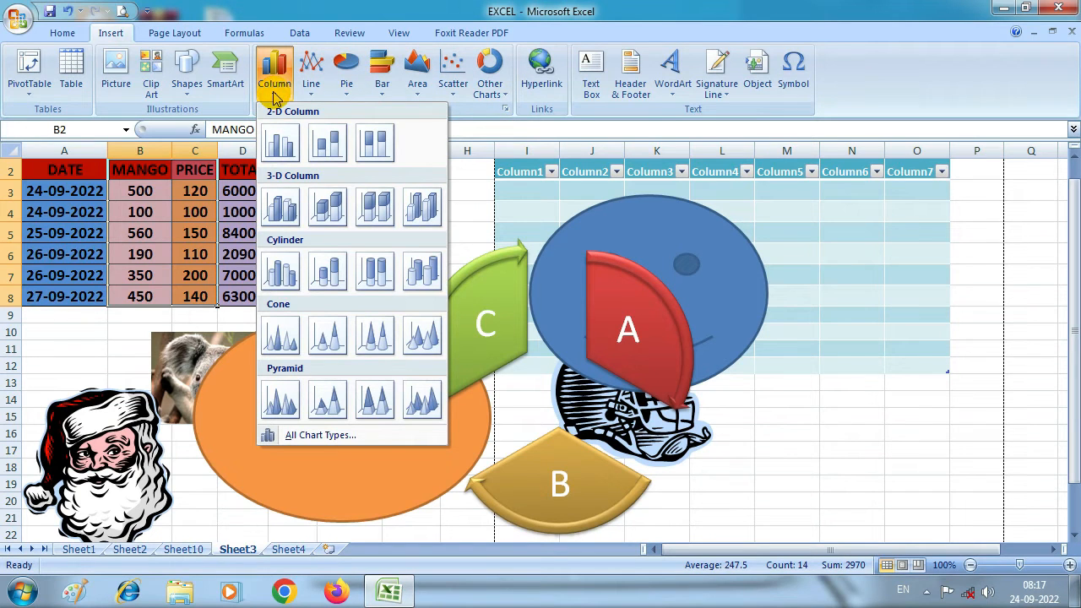
pyautogui.click(329, 148)
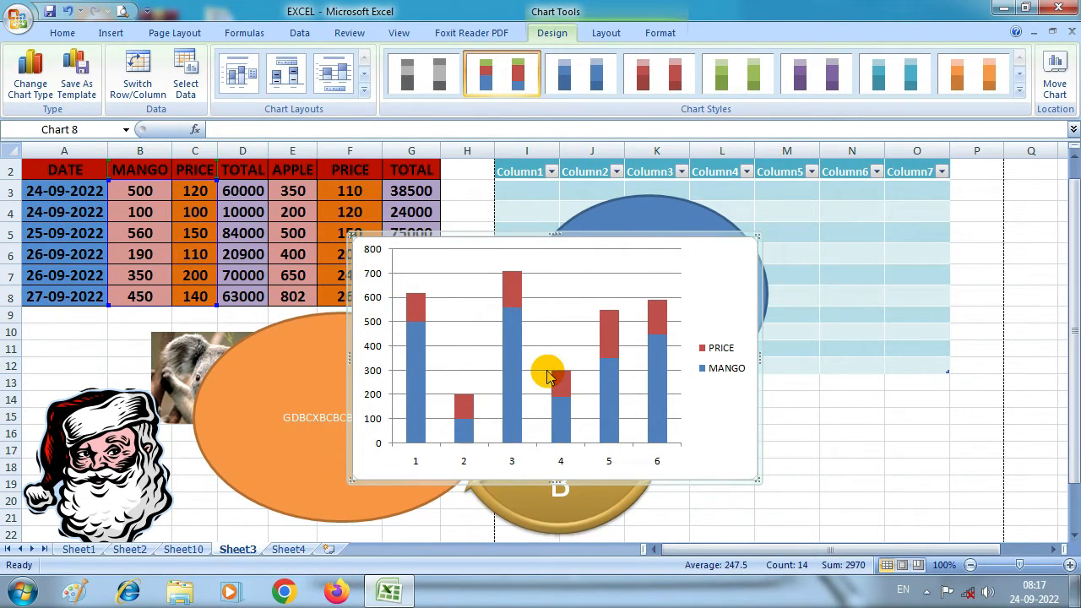
# - Change the mango and price chart to a basic 2-D pie
pyautogui.click(111, 34)
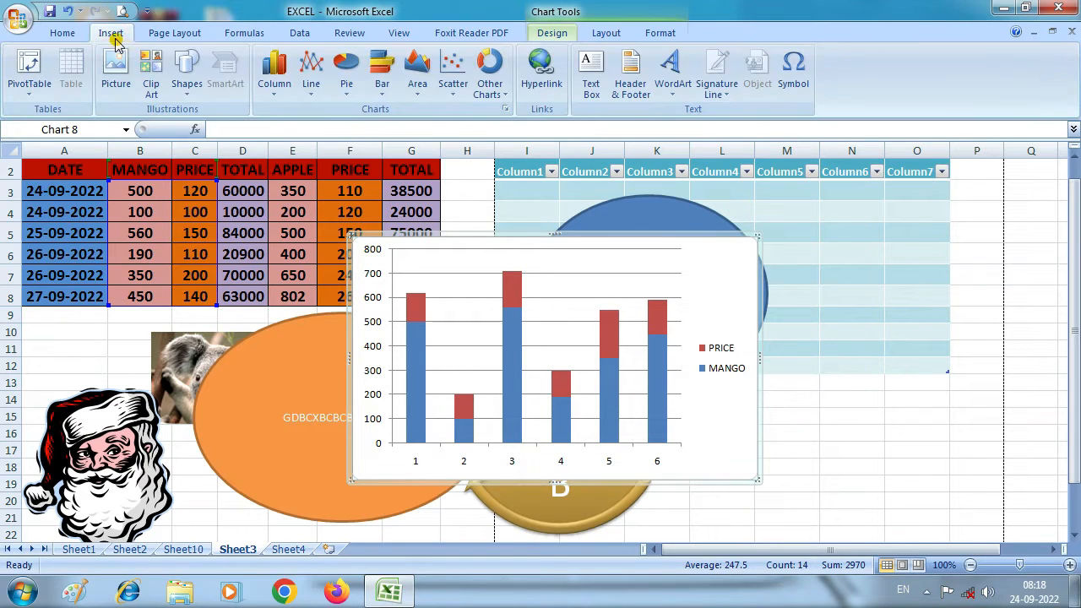
pyautogui.click(346, 74)
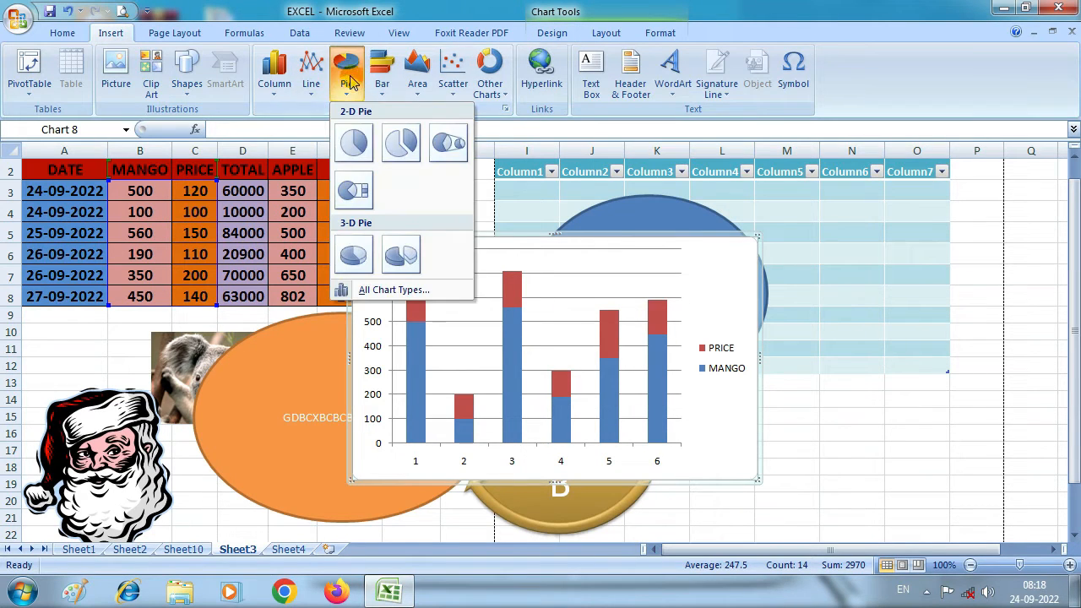
pyautogui.click(354, 144)
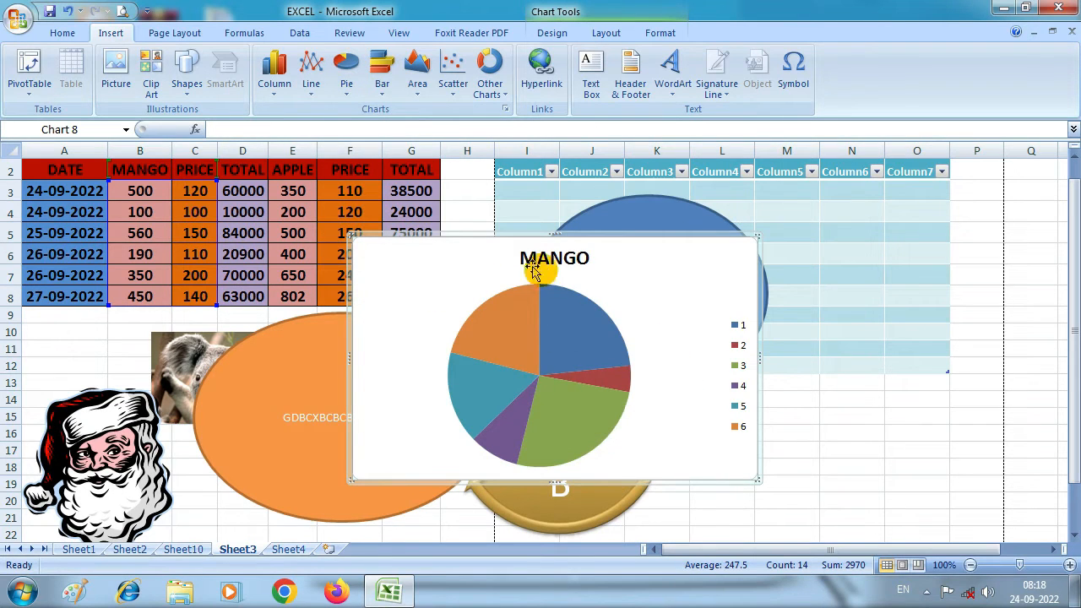
# - Try the mango and price chart as a 2-D stacked bar and as a 3-D line
pyautogui.click(381, 75)
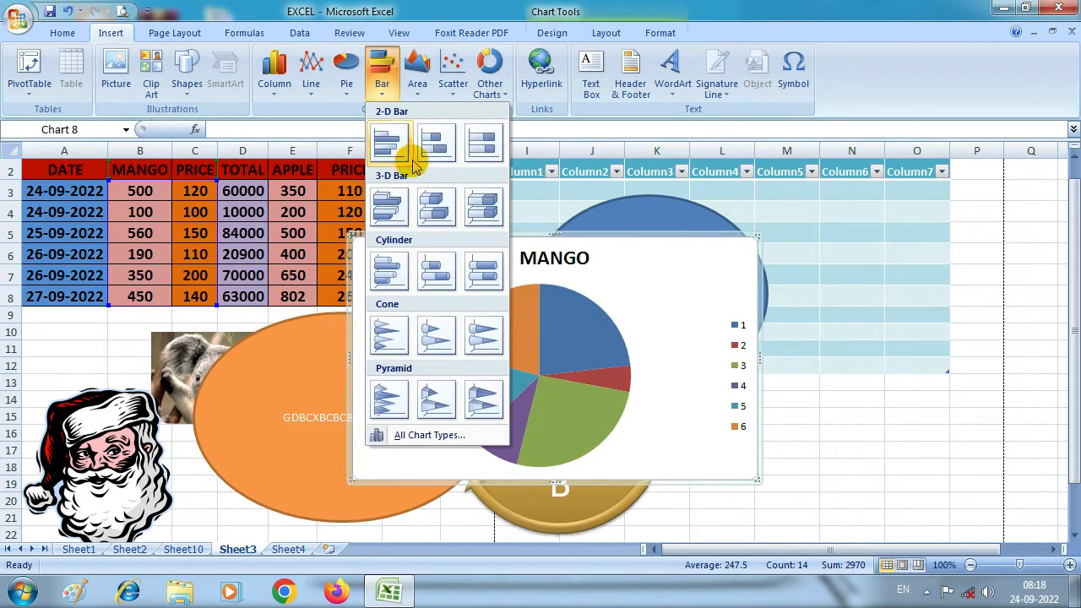
pyautogui.click(427, 143)
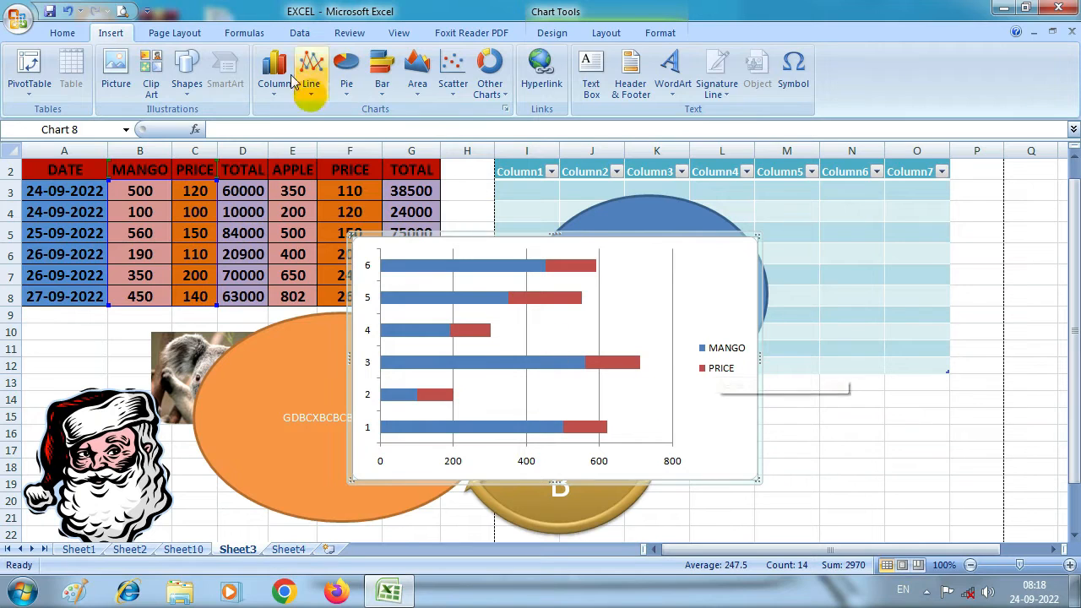
pyautogui.click(327, 93)
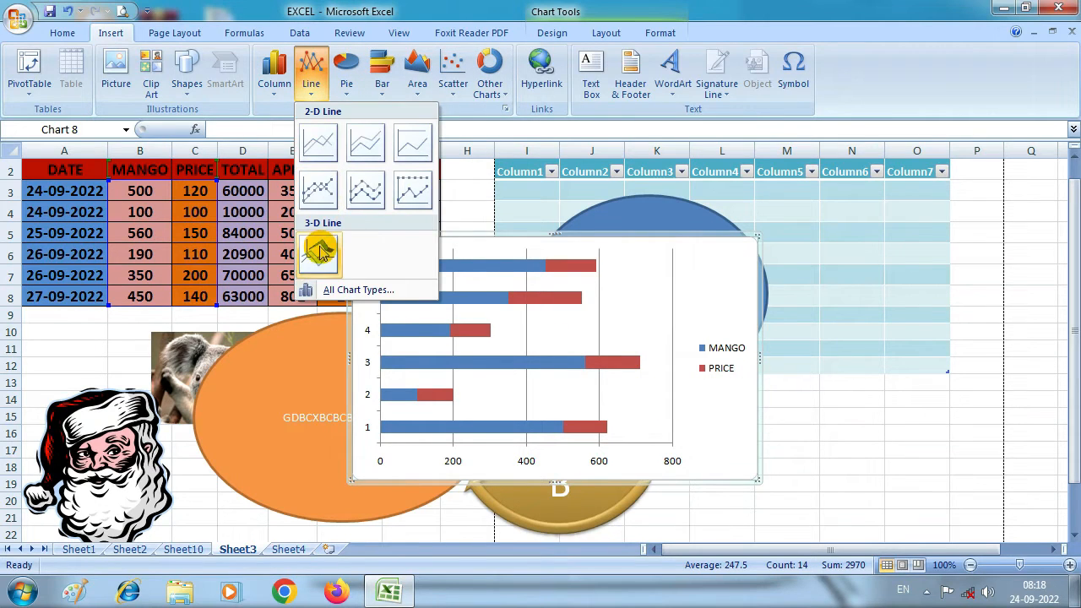
pyautogui.click(318, 249)
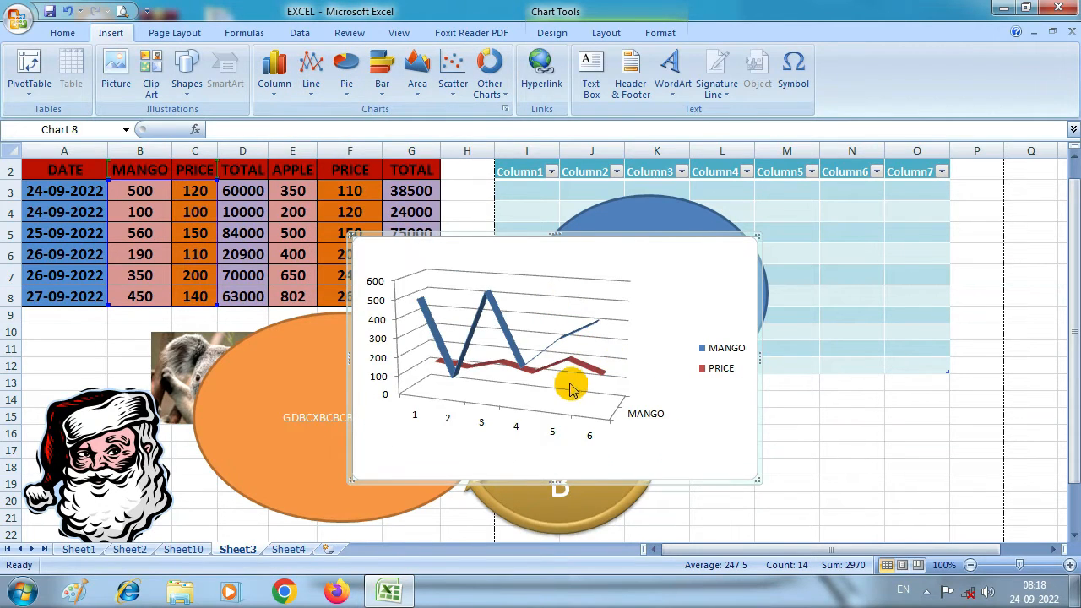
# - Change the mango and price chart to a scatter chart with markers only, and deselect the chart
pyautogui.click(459, 93)
pyautogui.click(460, 142)
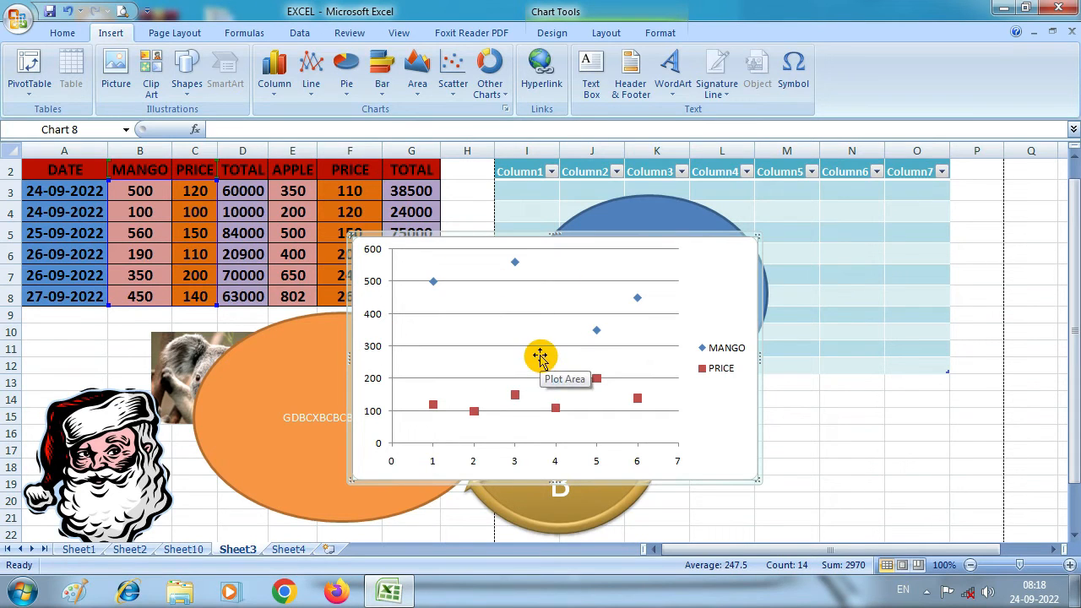
pyautogui.click(512, 207)
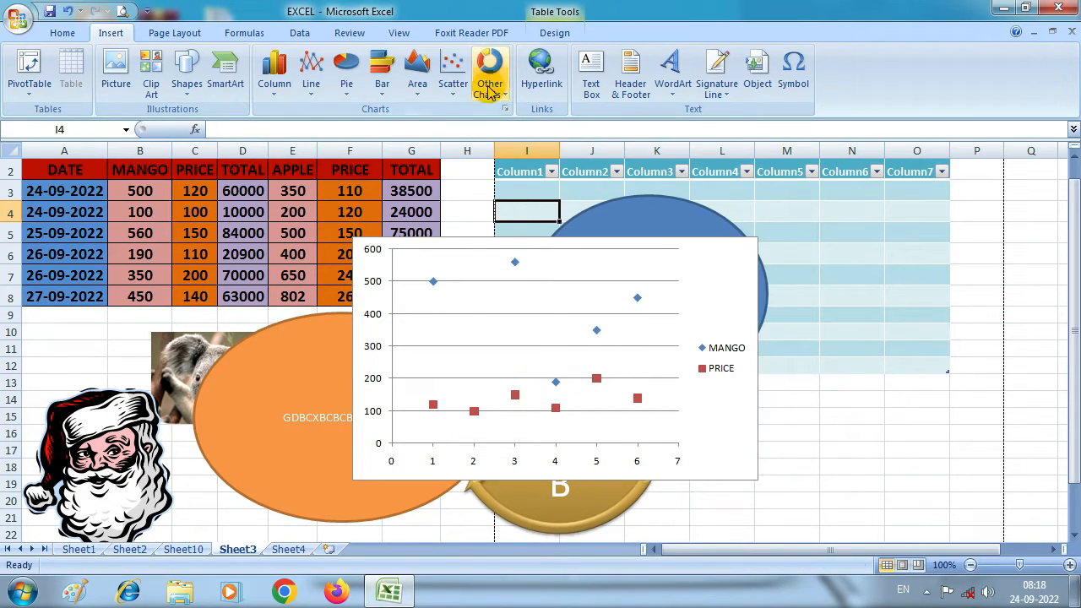
# - Insert a 3-D surface chart from the empty Column1 to Column7 table, and deselect the chart
pyautogui.click(489, 92)
pyautogui.click(500, 212)
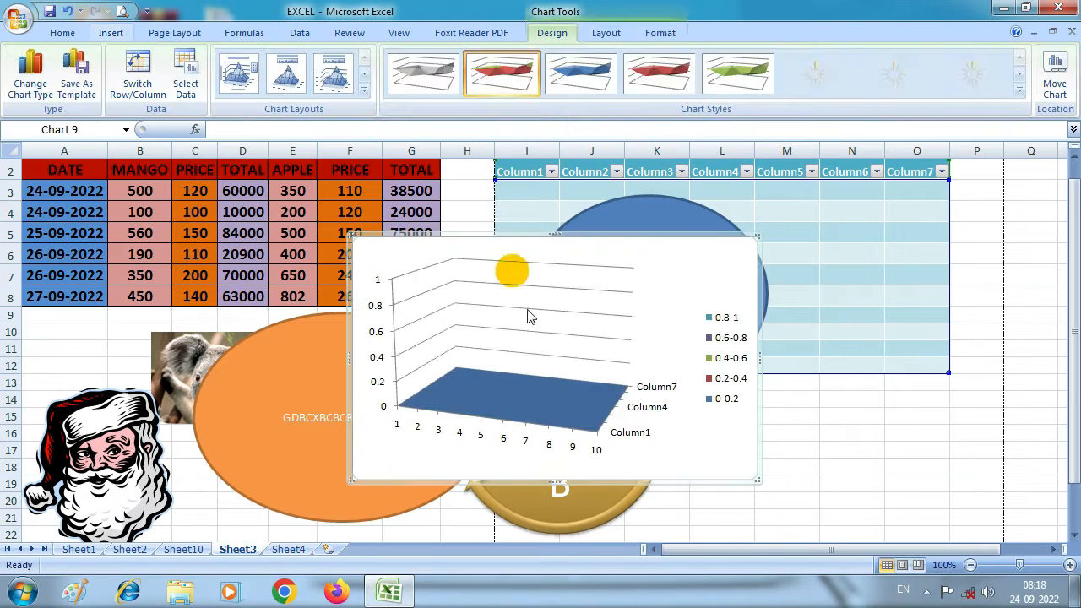
pyautogui.click(896, 455)
pyautogui.click(118, 35)
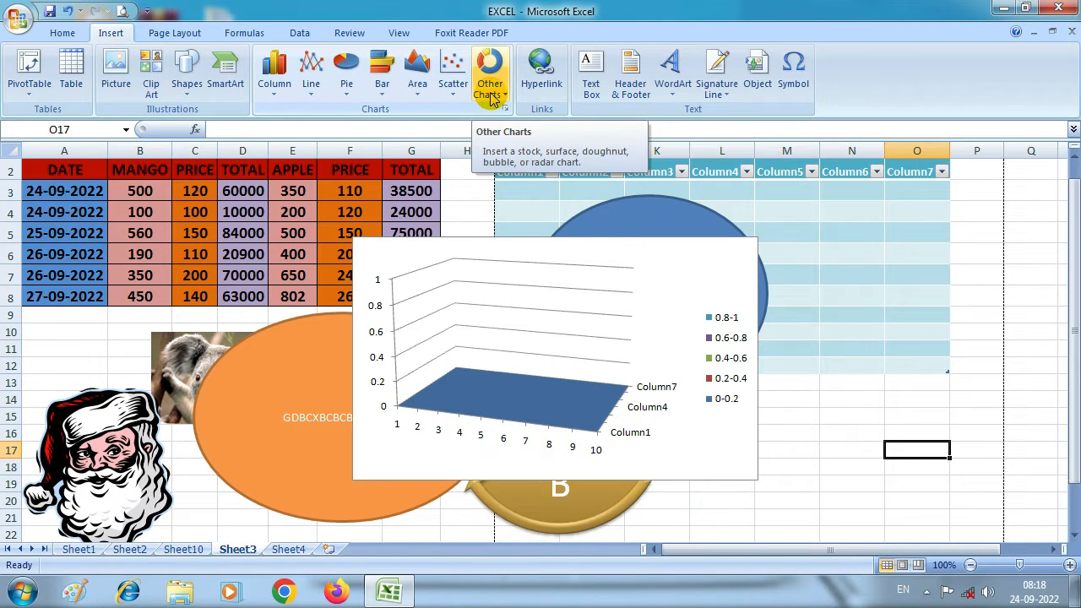
pyautogui.scroll(-1, 489, 94)
pyautogui.scroll(1, 488, 92)
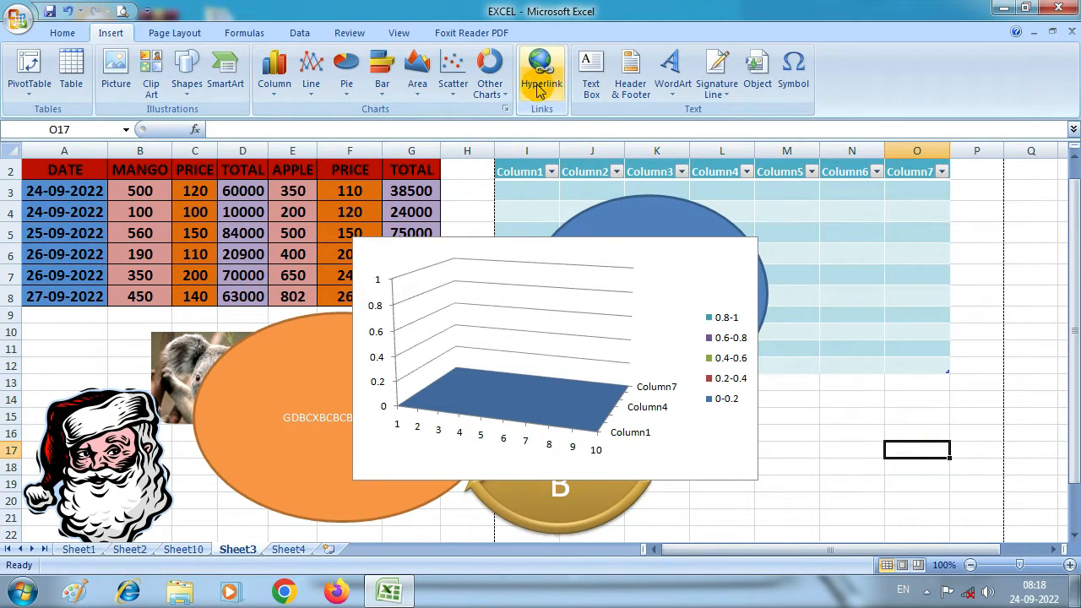
# - Switch to Sheet4 and insert a hyperlink in cell B2 to the Tally 7.2 shortcut on the Desktop
pyautogui.click(292, 549)
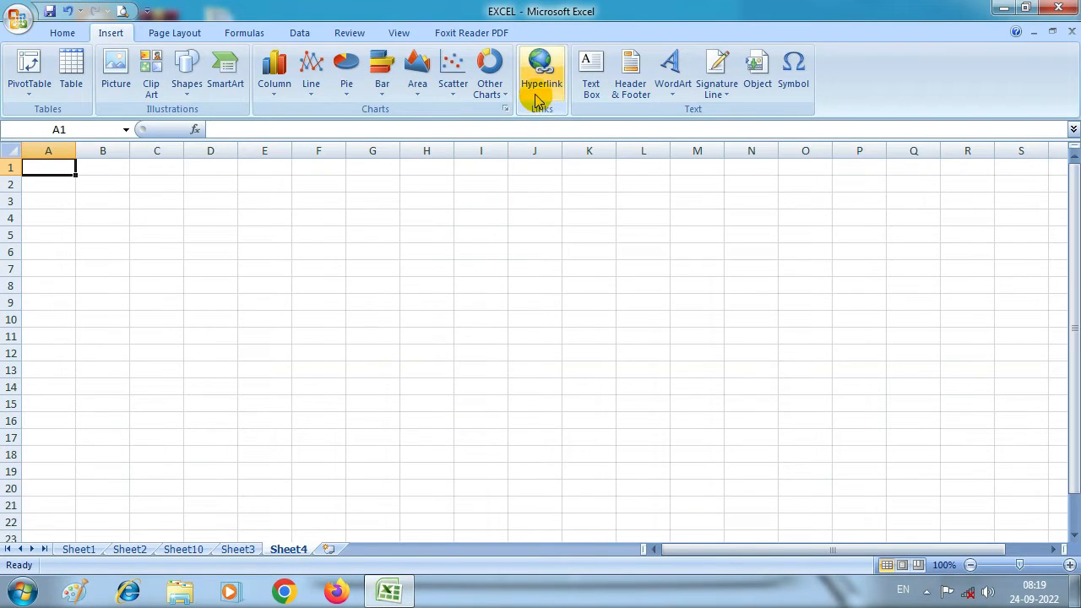
pyautogui.click(352, 283)
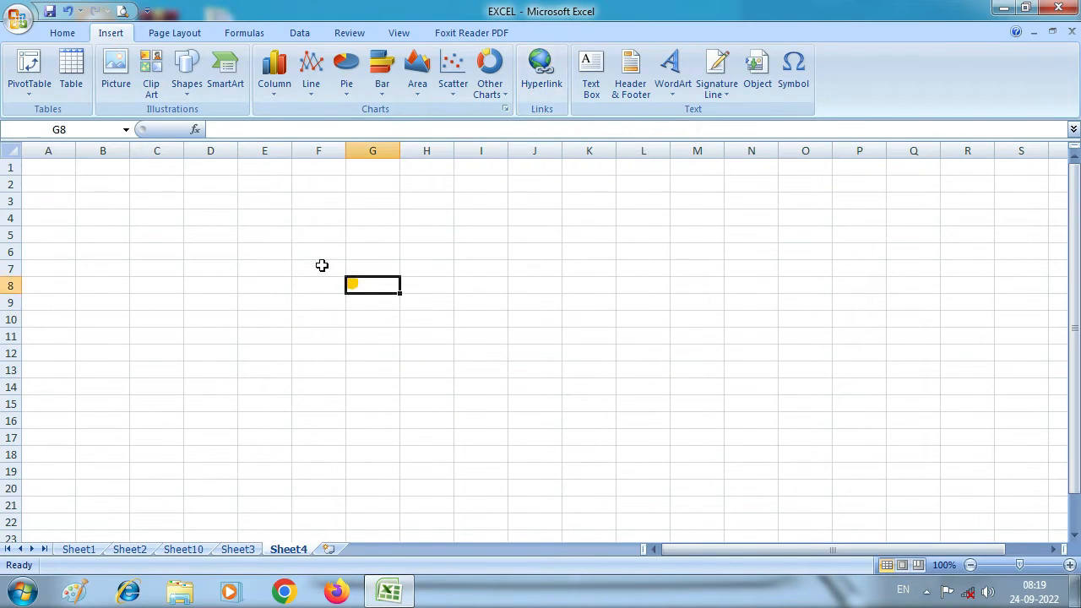
pyautogui.doubleClick(48, 188)
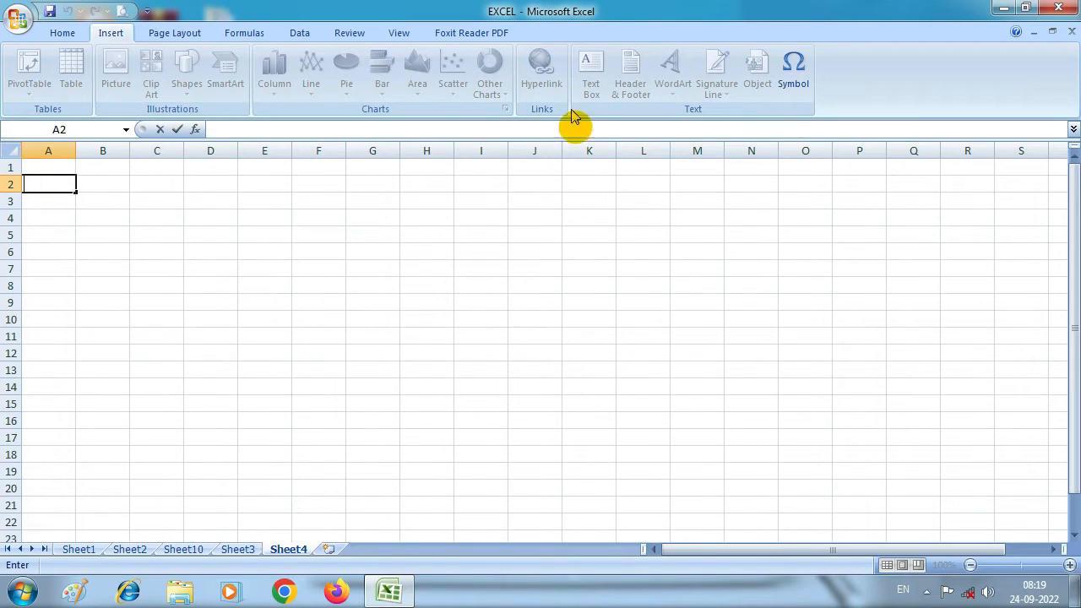
pyautogui.moveTo(147, 303); pyautogui.dragTo(190, 304)
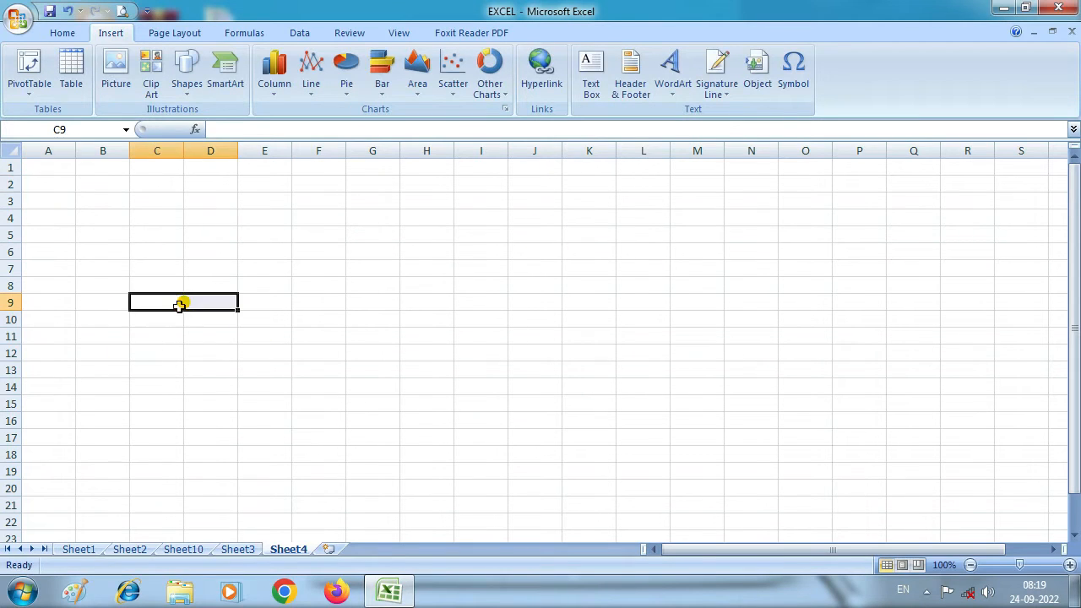
pyautogui.click(104, 237)
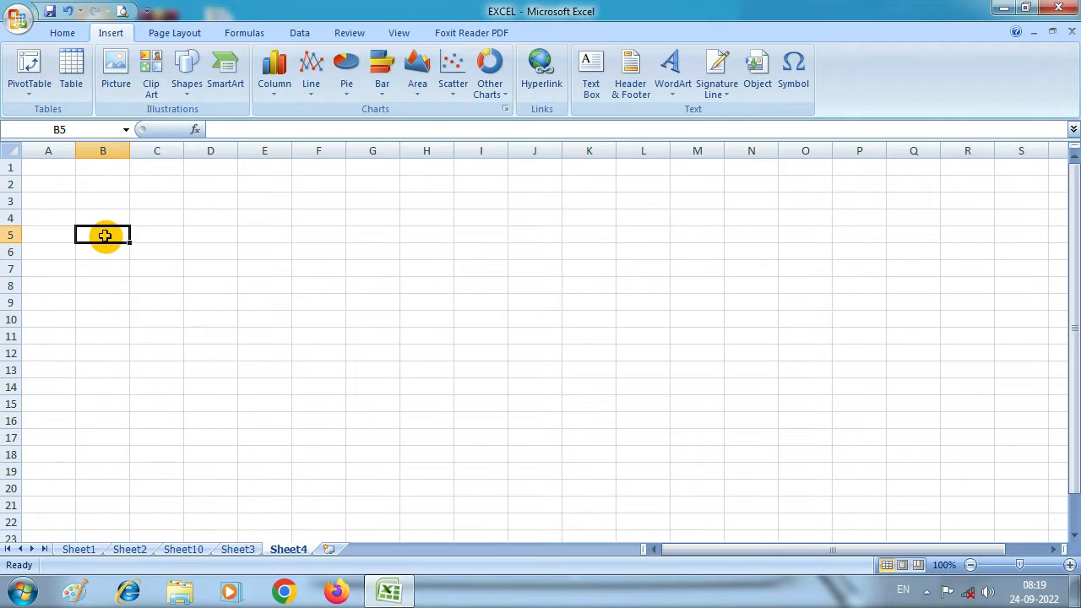
pyautogui.click(169, 185)
pyautogui.click(42, 183)
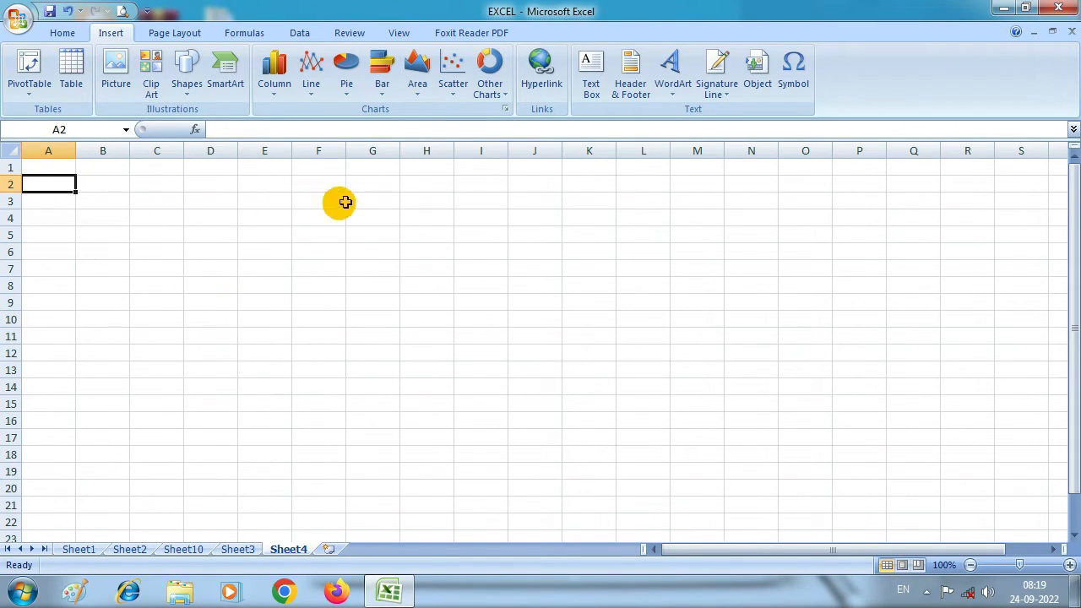
pyautogui.click(115, 187)
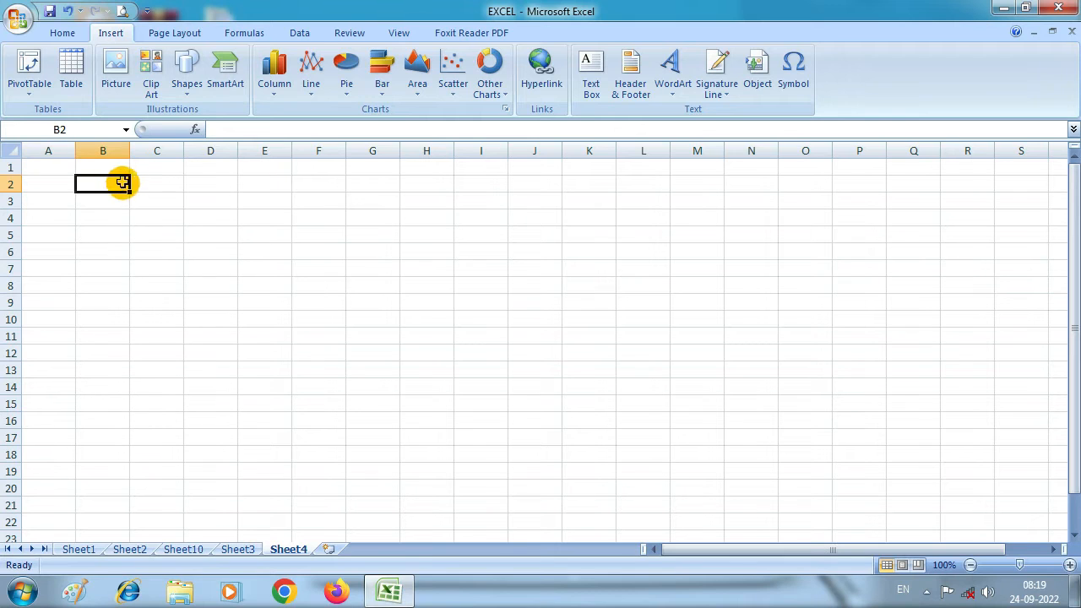
pyautogui.click(540, 76)
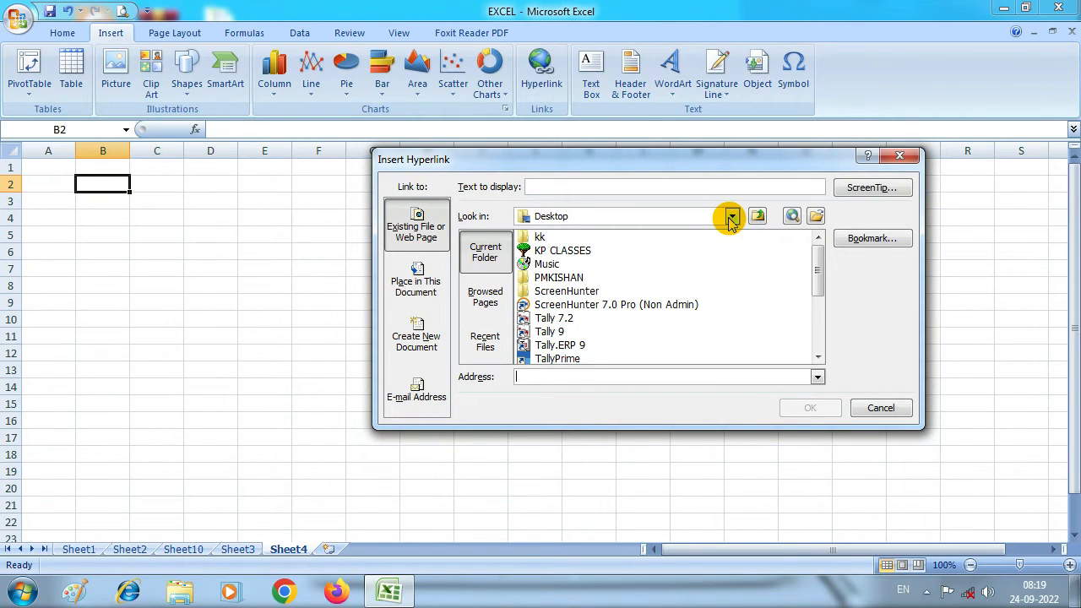
pyautogui.click(553, 332)
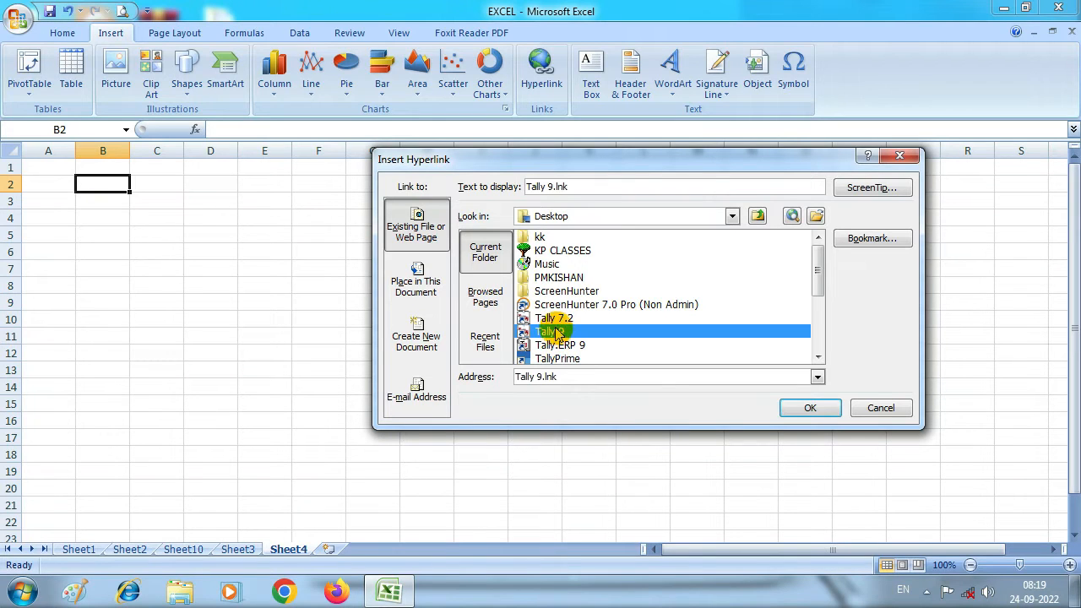
pyautogui.doubleClick(559, 319)
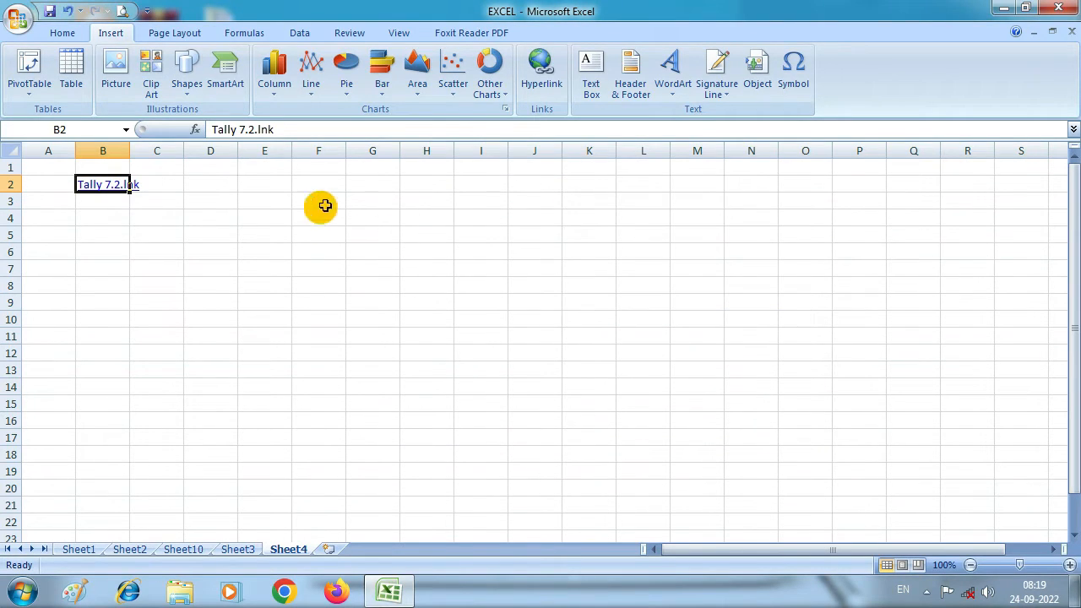
pyautogui.click(541, 71)
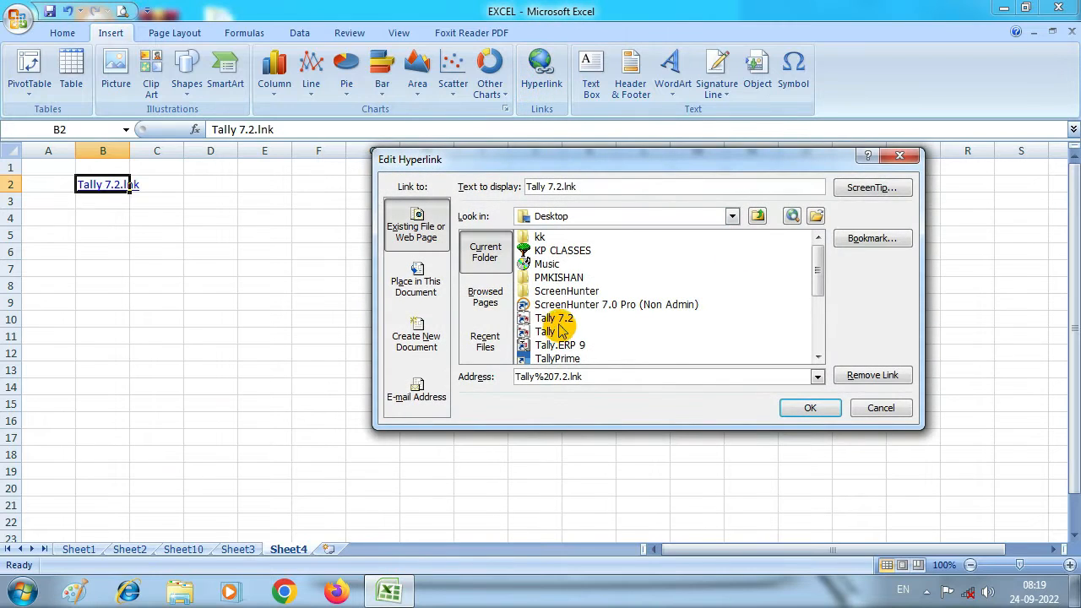
pyautogui.click(896, 156)
pyautogui.click(407, 240)
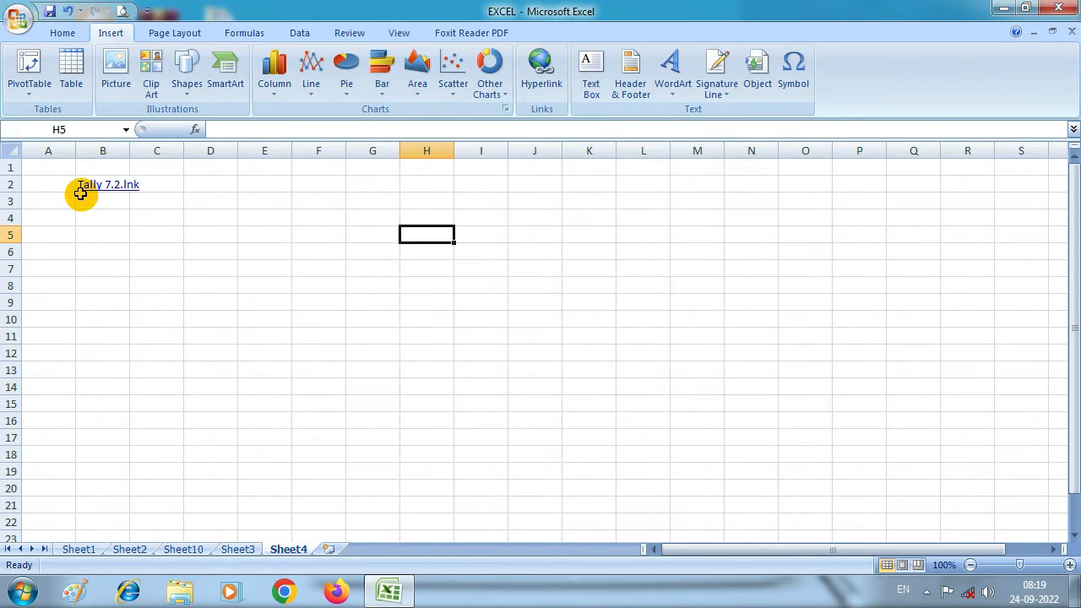
# - Enter the label TALLY 7.2 in cell A2 and widen column B to fit the hyperlink text
pyautogui.click(53, 182)
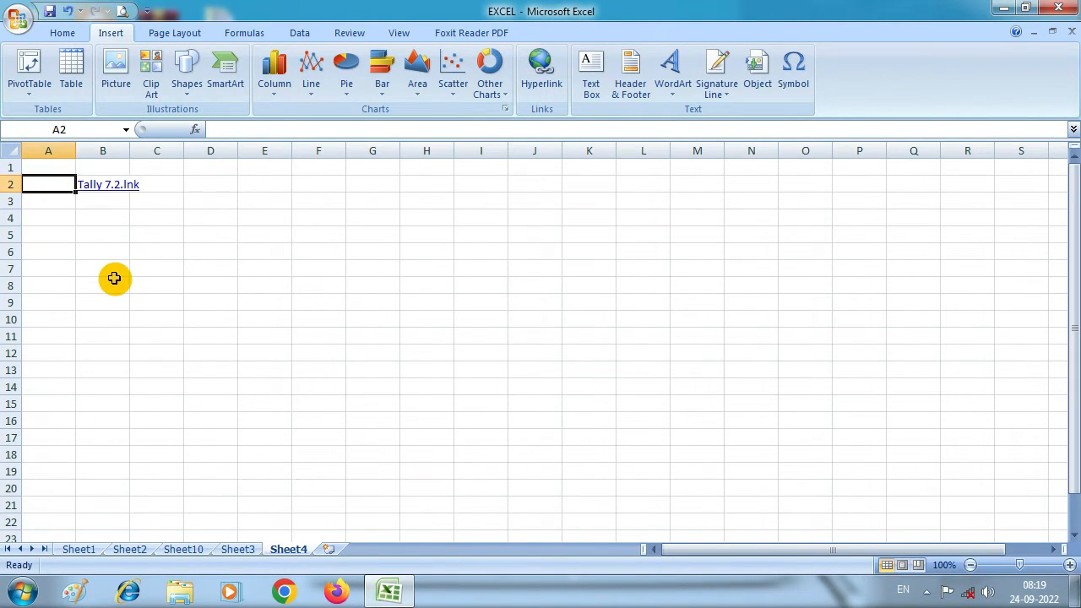
pyautogui.write('TALLY 7.2')
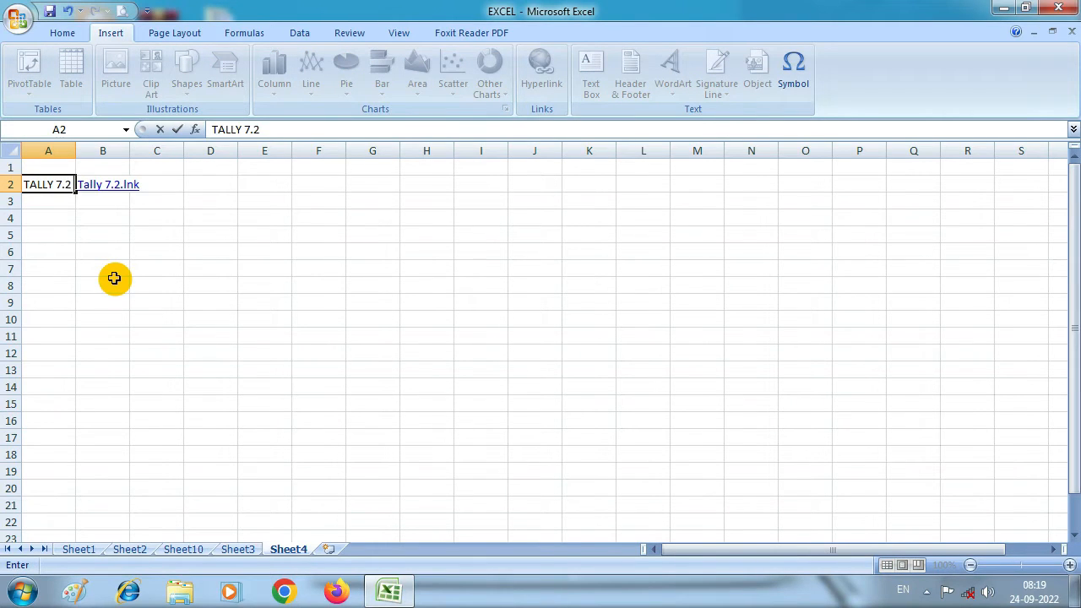
pyautogui.press('Return')
pyautogui.moveTo(129, 158); pyautogui.dragTo(143, 157)
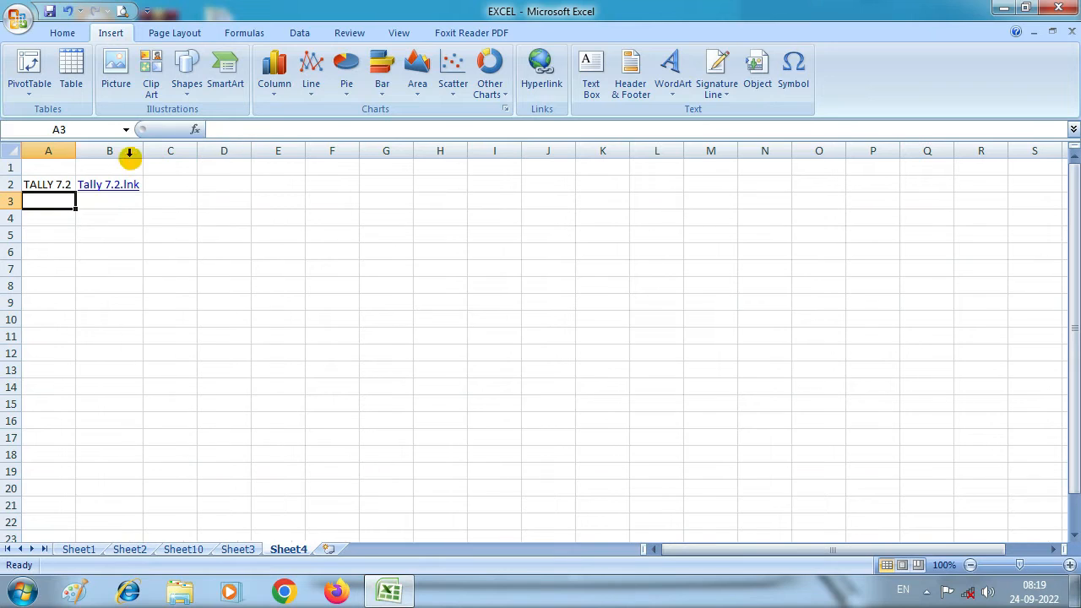
pyautogui.click(228, 319)
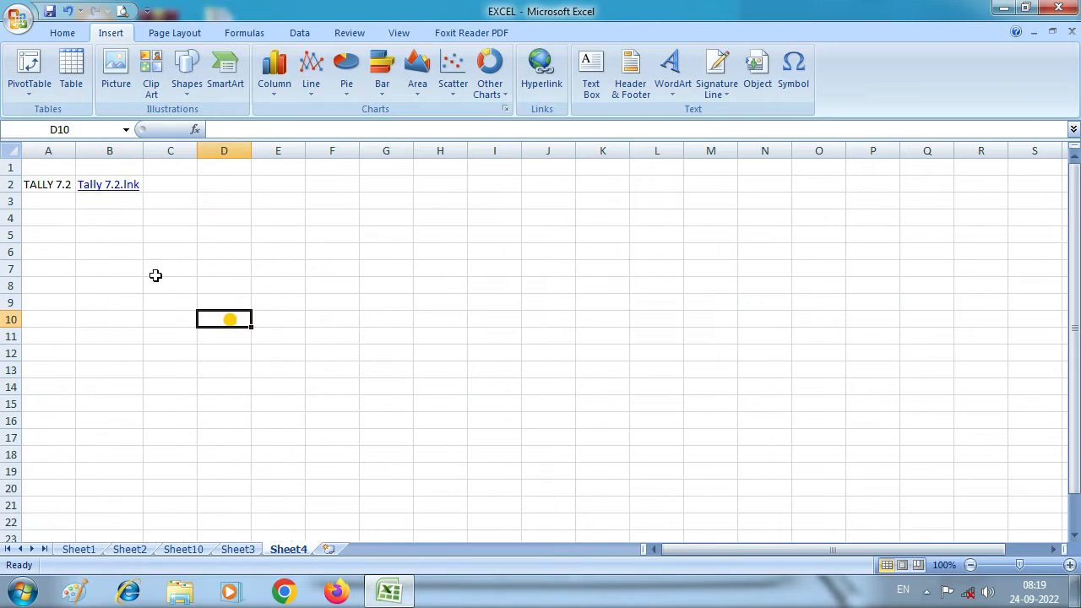
# - Follow the Tally 7.2 hyperlink in B2, allow the file to open, skip the activation form, and minimize Tally to return to Excel
pyautogui.click(178, 237)
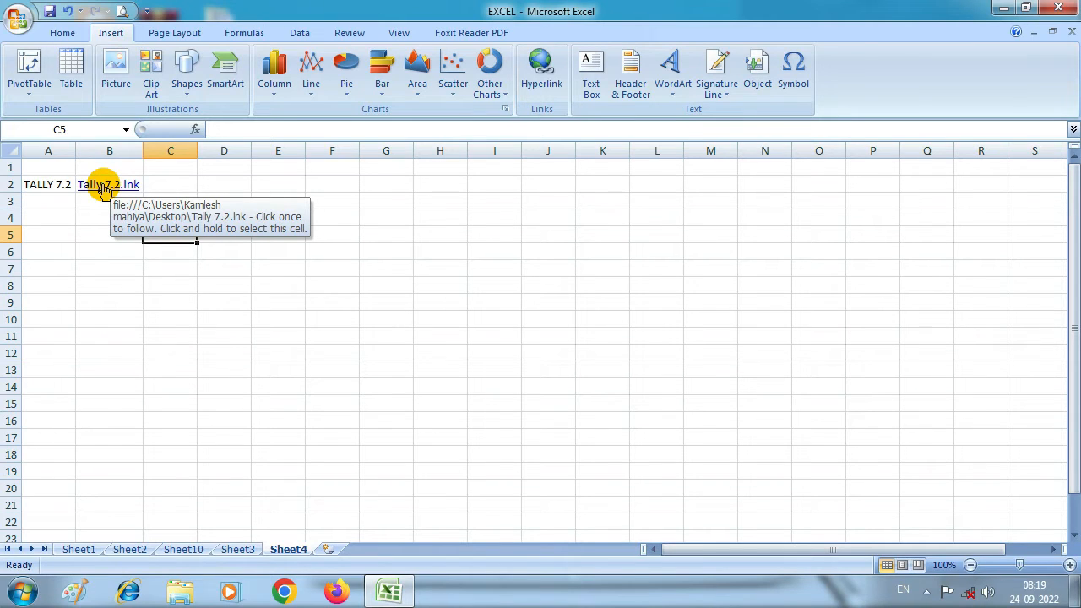
pyautogui.click(103, 189)
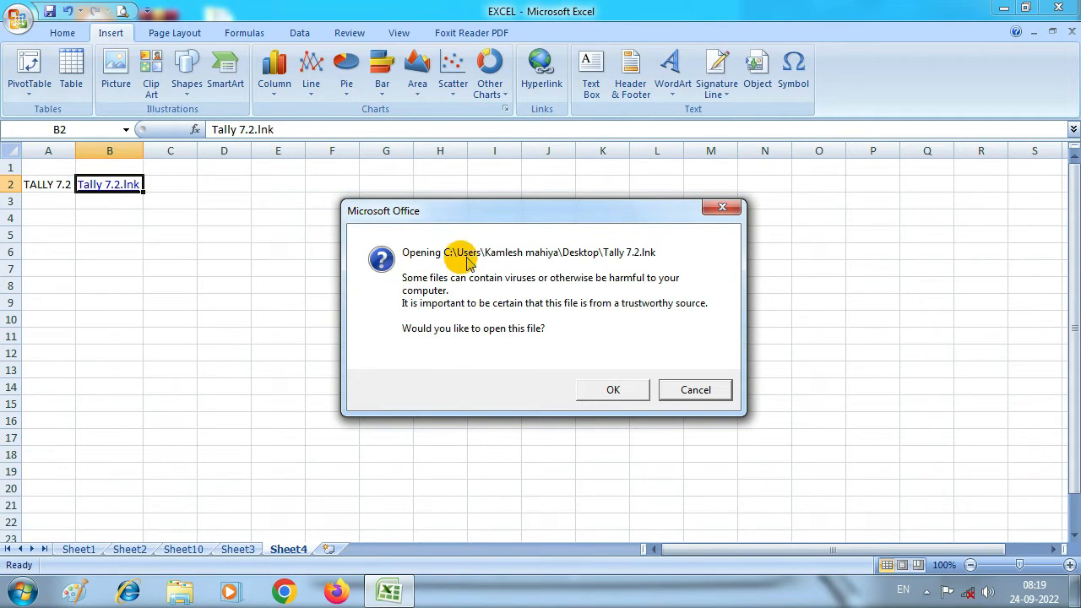
pyautogui.click(605, 390)
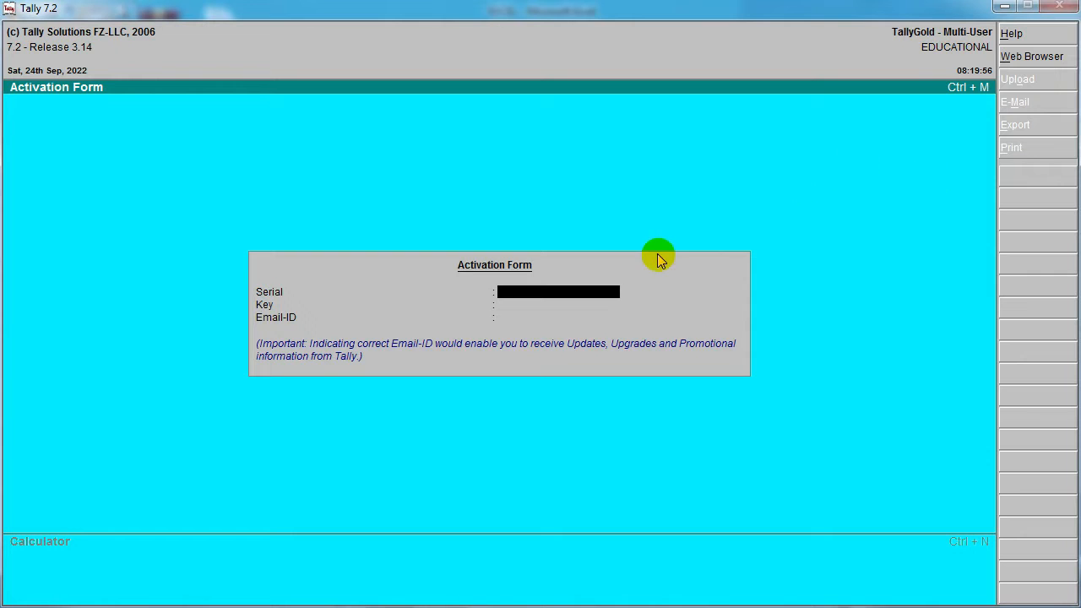
pyautogui.press('Escape')
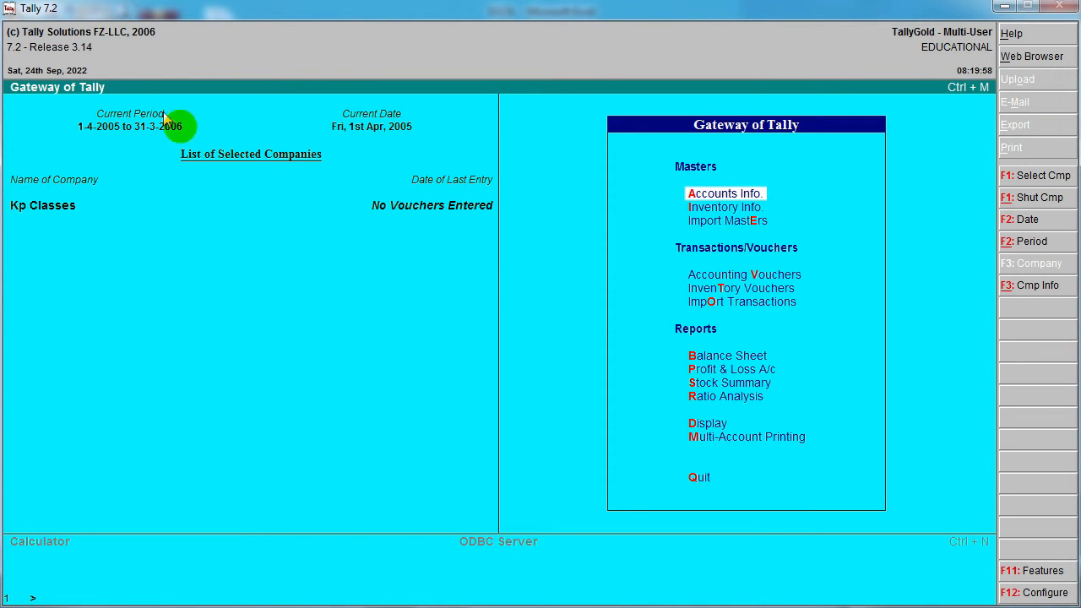
pyautogui.click(1005, 7)
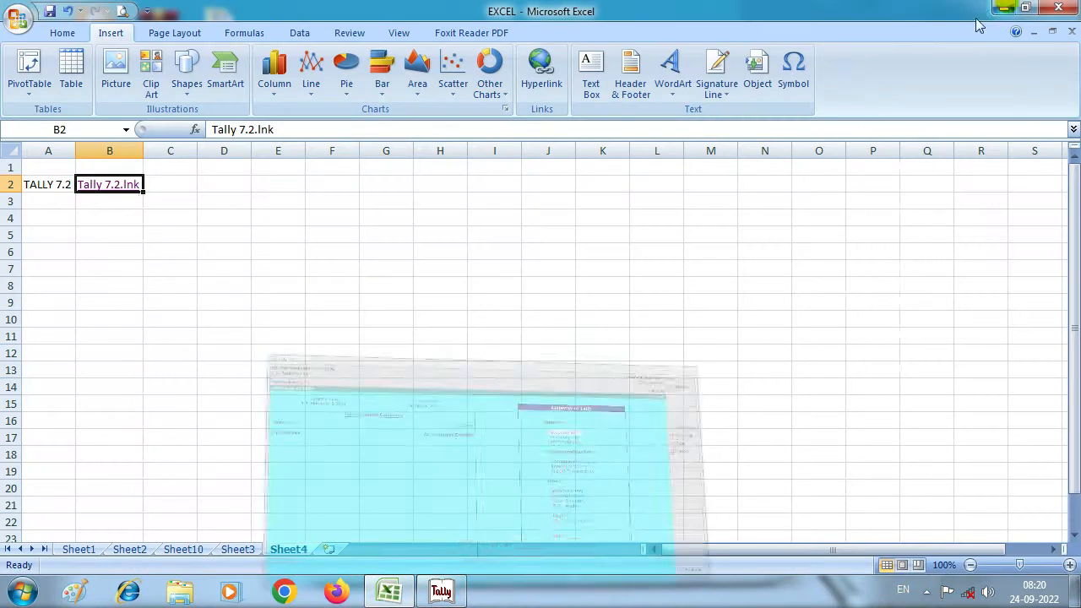
pyautogui.click(108, 234)
pyautogui.click(50, 194)
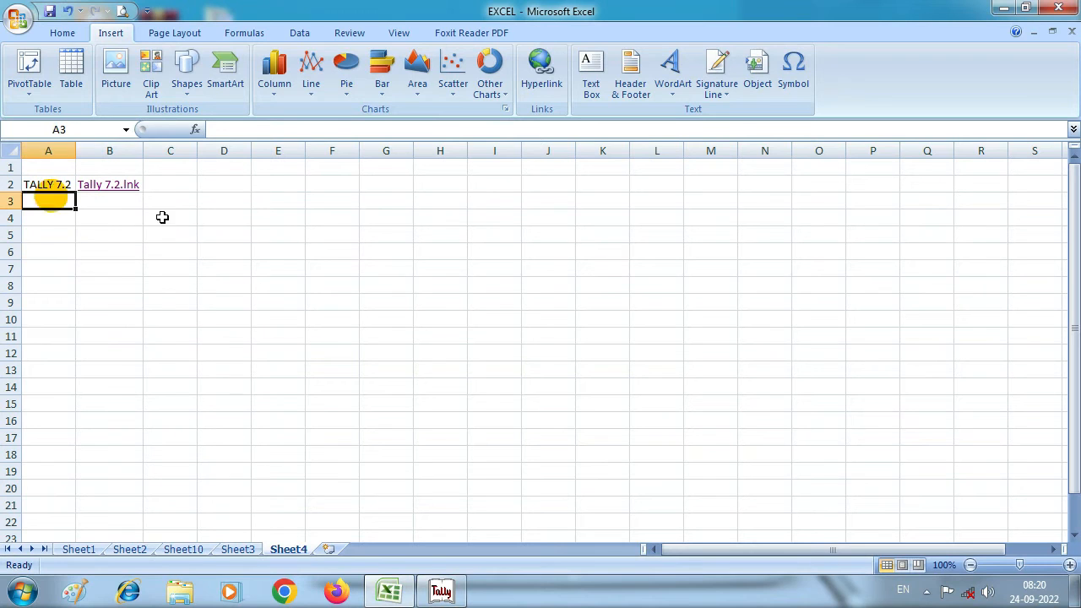
pyautogui.click(163, 217)
pyautogui.moveTo(43, 182); pyautogui.dragTo(270, 488)
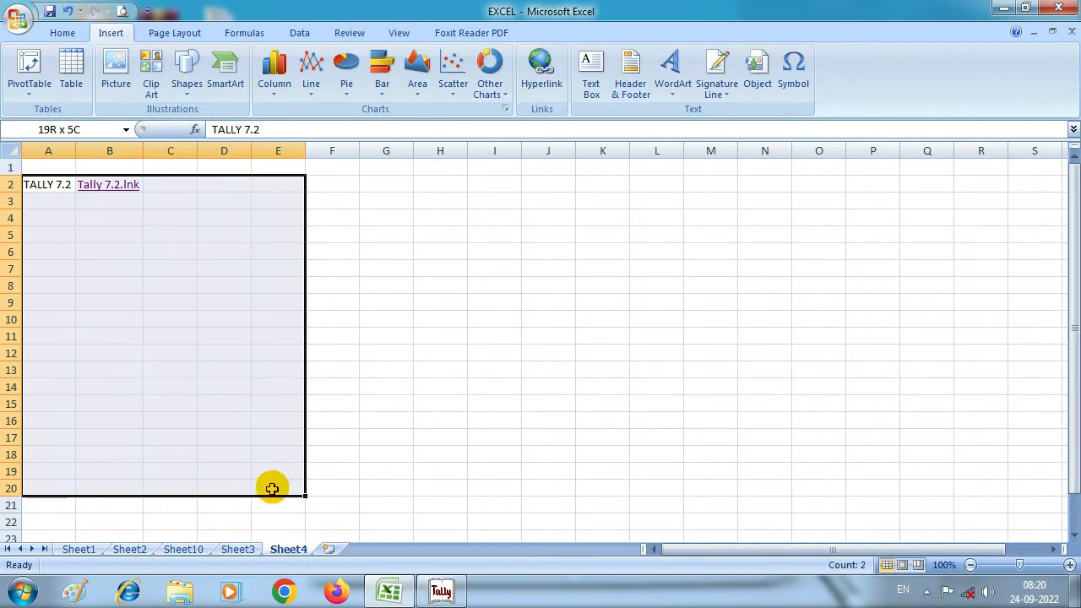
pyautogui.click(446, 411)
# - Insert a hyperlink in B7:B8 to the Program Files folder on Local Disk (C:)
pyautogui.moveTo(110, 286); pyautogui.dragTo(110, 269)
pyautogui.click(539, 90)
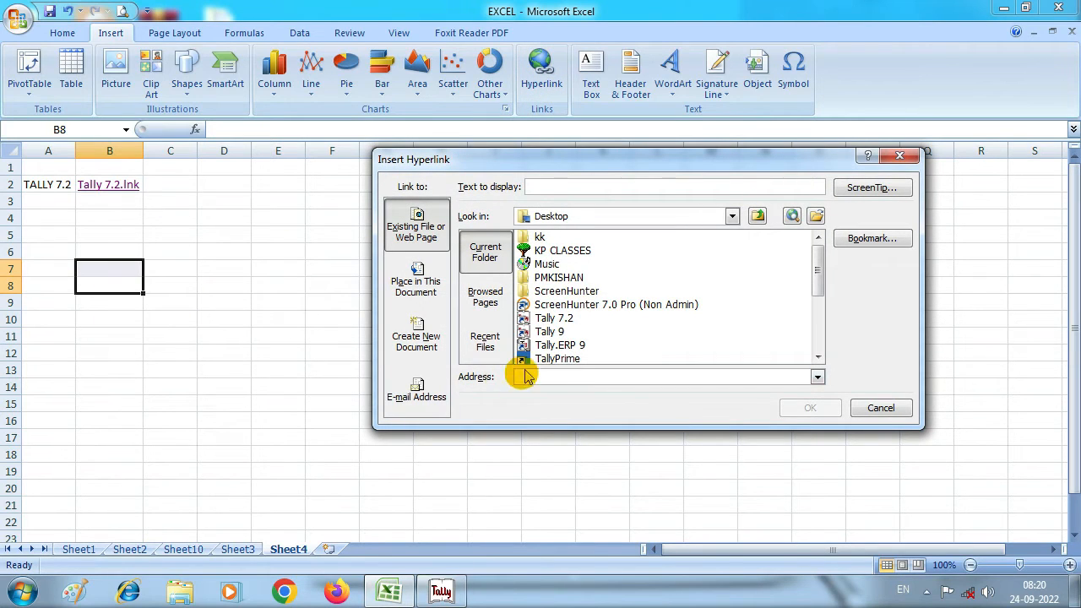
pyautogui.click(732, 216)
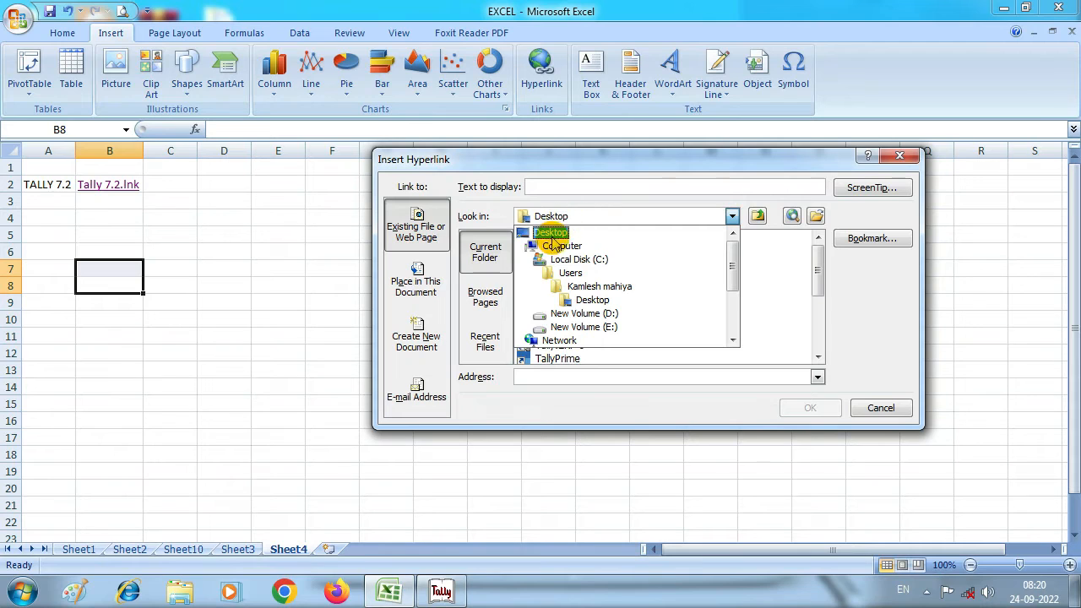
pyautogui.click(601, 261)
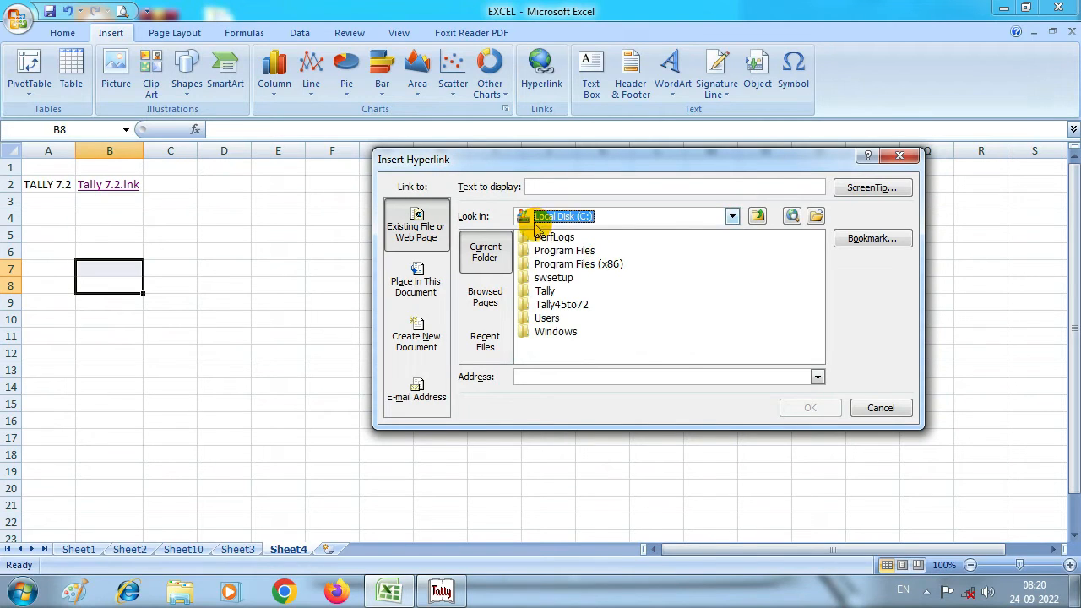
pyautogui.click(564, 252)
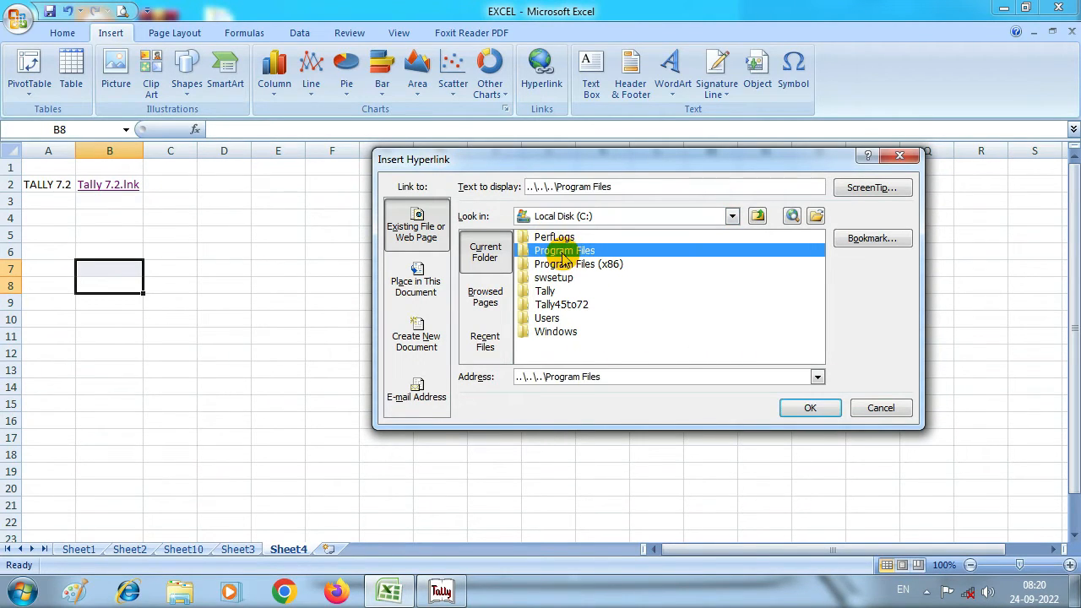
pyautogui.click(801, 412)
pyautogui.click(558, 358)
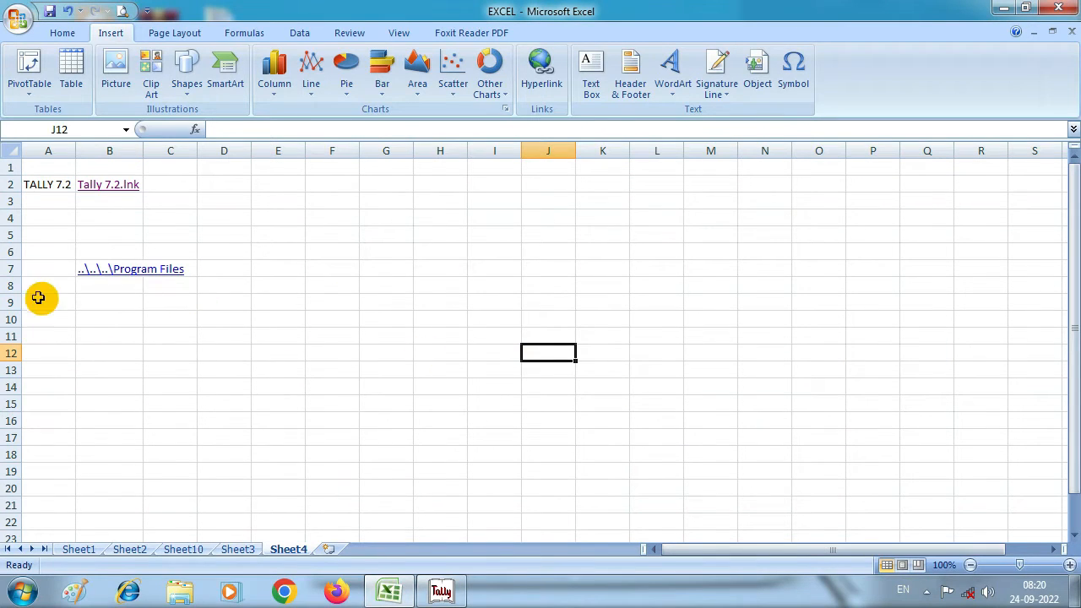
pyautogui.click(71, 269)
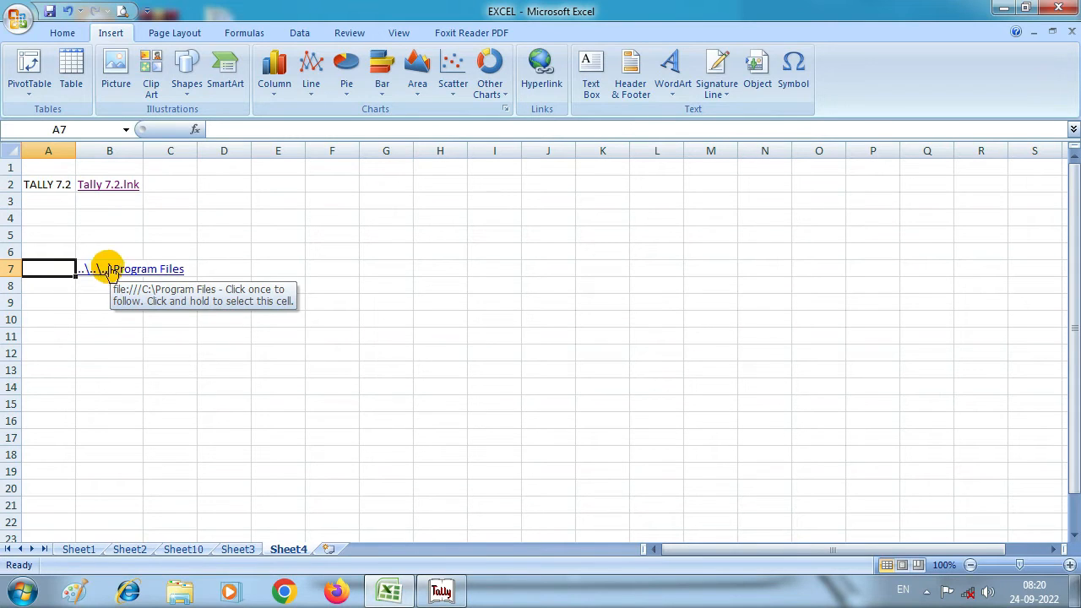
pyautogui.click(267, 300)
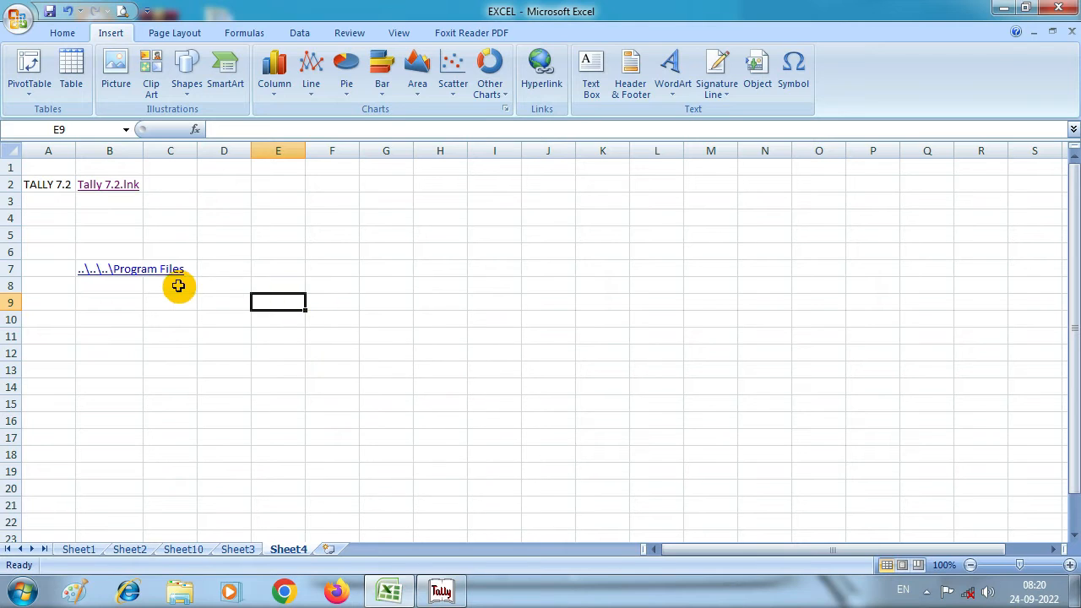
# - Draw a large text box spanning about F4 to L18 on Sheet4
pyautogui.click(591, 88)
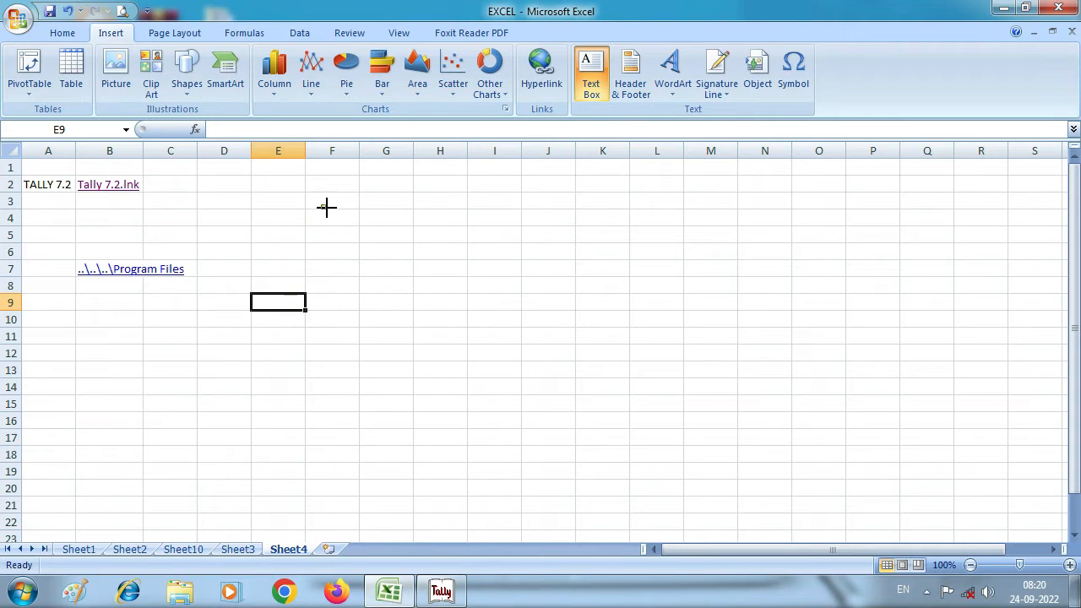
pyautogui.moveTo(321, 204)
pyautogui.mouseDown()
pyautogui.moveTo(400, 306)
pyautogui.moveTo(667, 461)
pyautogui.mouseUp()
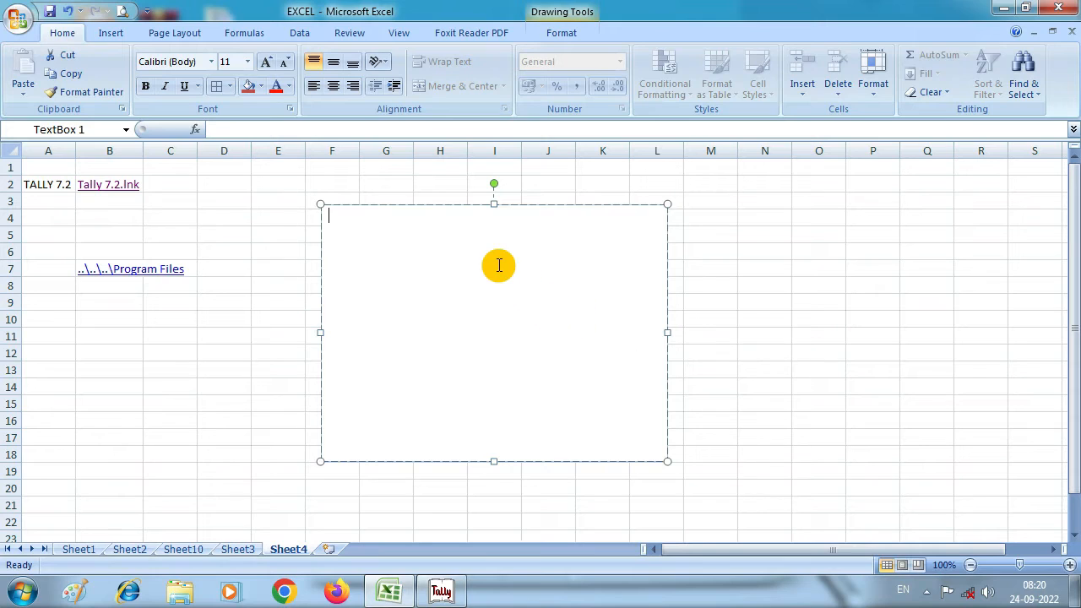
# - Fill the Sheet4 text box with the sample text XBCBXCXBCBFGNVNVNVNVNVN and deselect it
pyautogui.write('XBCBXCXBCBFGNVNVNVNVNVN')
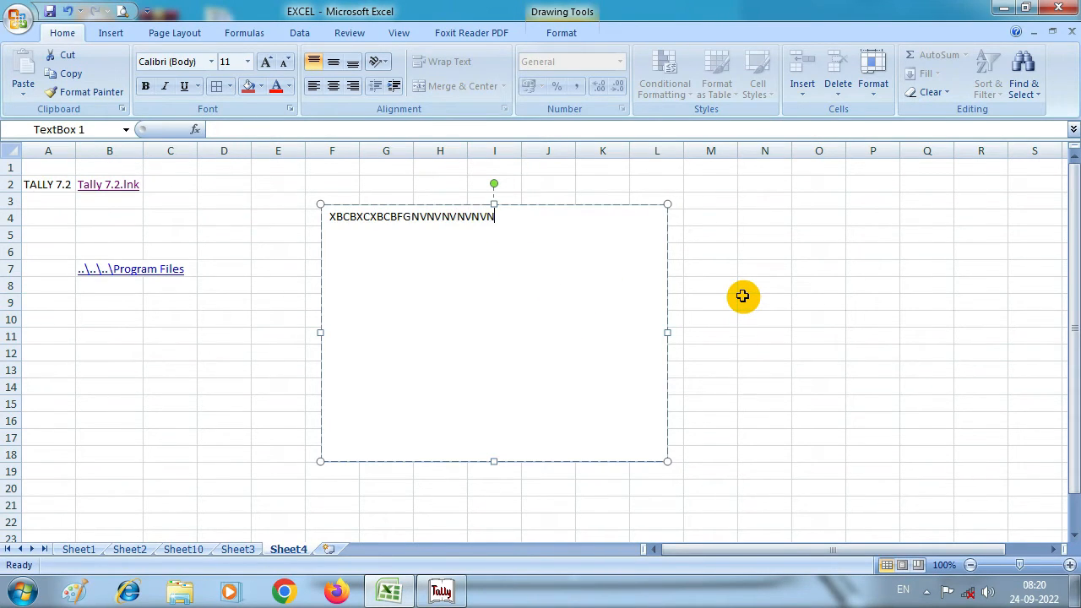
pyautogui.click(742, 295)
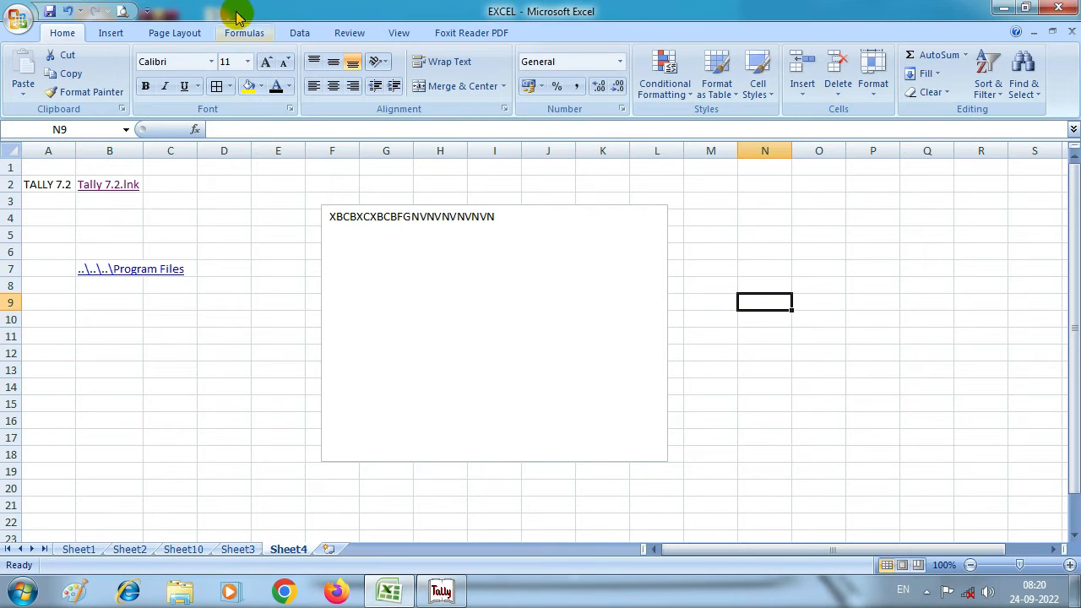
# - Insert a header on Sheet4 with GNFGFGHFGHFH in the center section of the first page
pyautogui.click(110, 33)
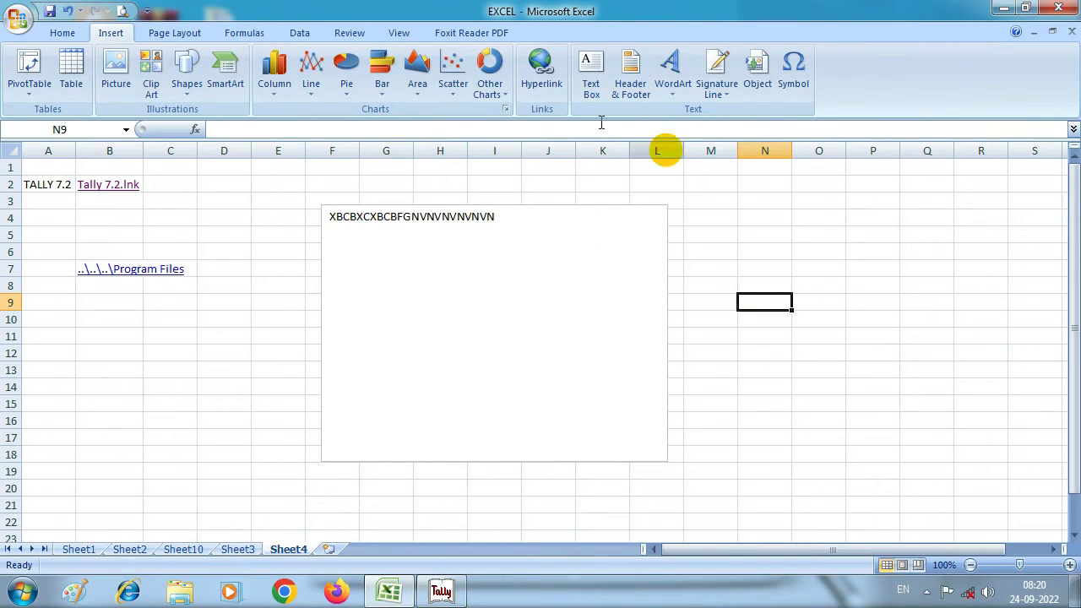
pyautogui.click(630, 91)
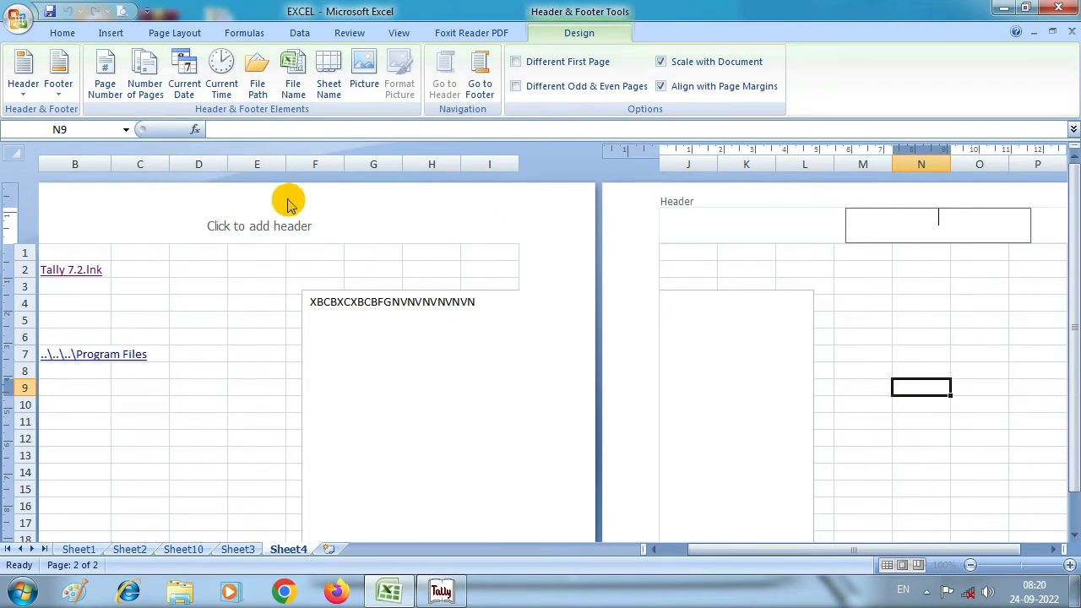
pyautogui.click(277, 226)
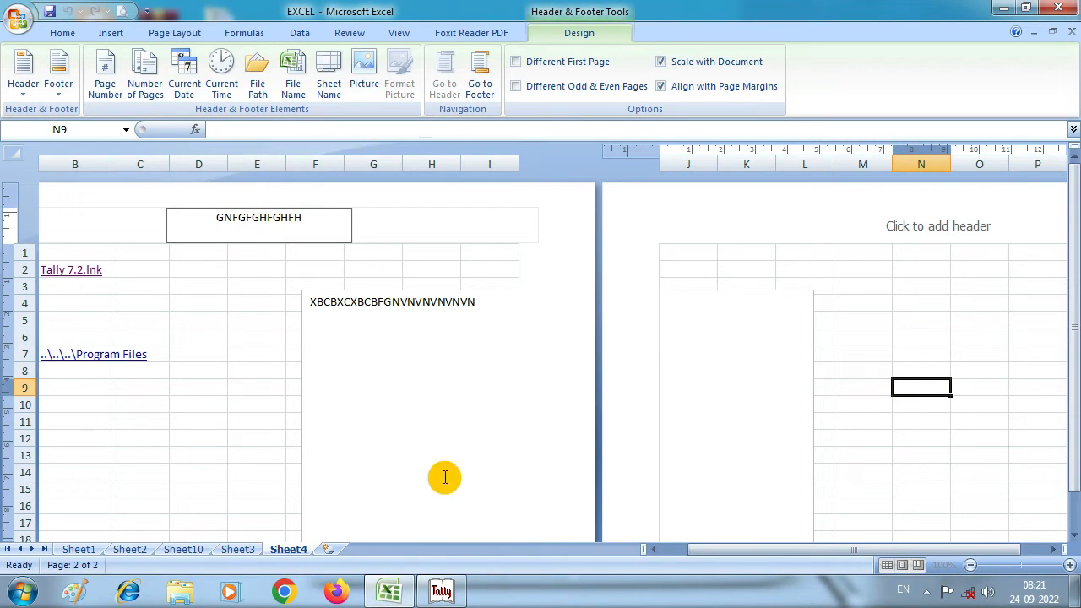
pyautogui.click(258, 369)
# - Enter HFHFHFHFH in the center footer section of Sheet4's first page
pyautogui.scroll(-10, 258, 362)
pyautogui.scroll(-4, 257, 362)
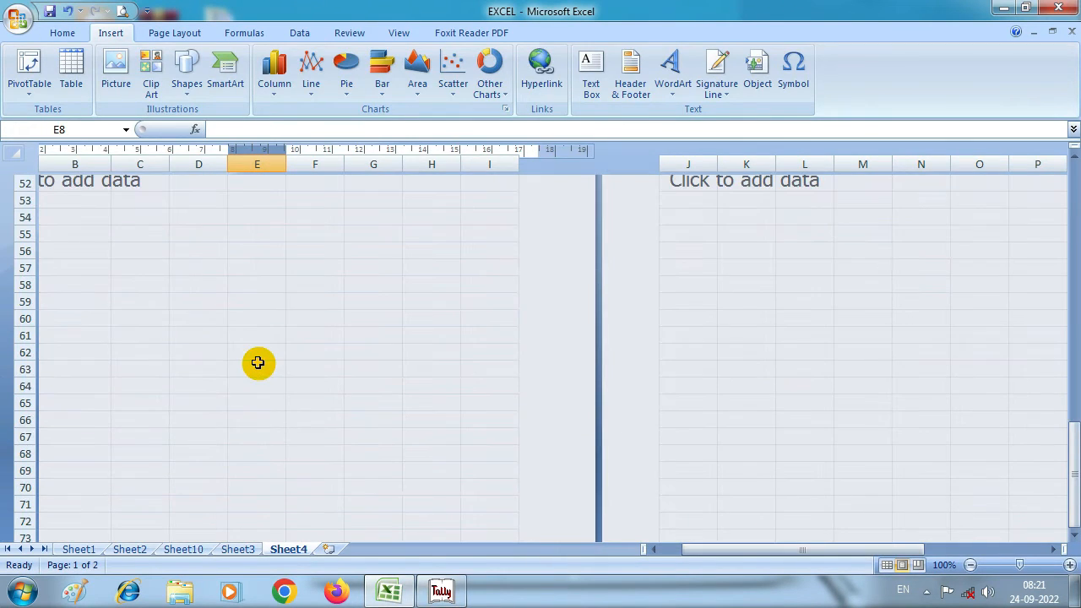
pyautogui.scroll(4, 258, 363)
pyautogui.click(244, 327)
pyautogui.write('HFHFH')
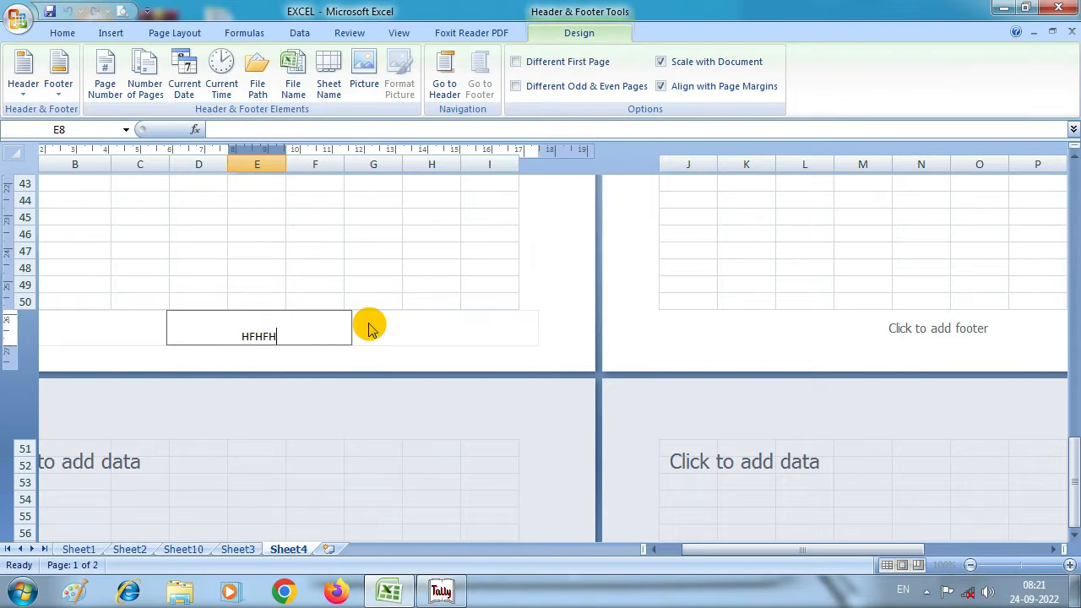
pyautogui.write('FHFH')
pyautogui.click(363, 251)
# - Review the header and footer on Sheet4's pages and look at the header's design options
pyautogui.scroll(15, 363, 250)
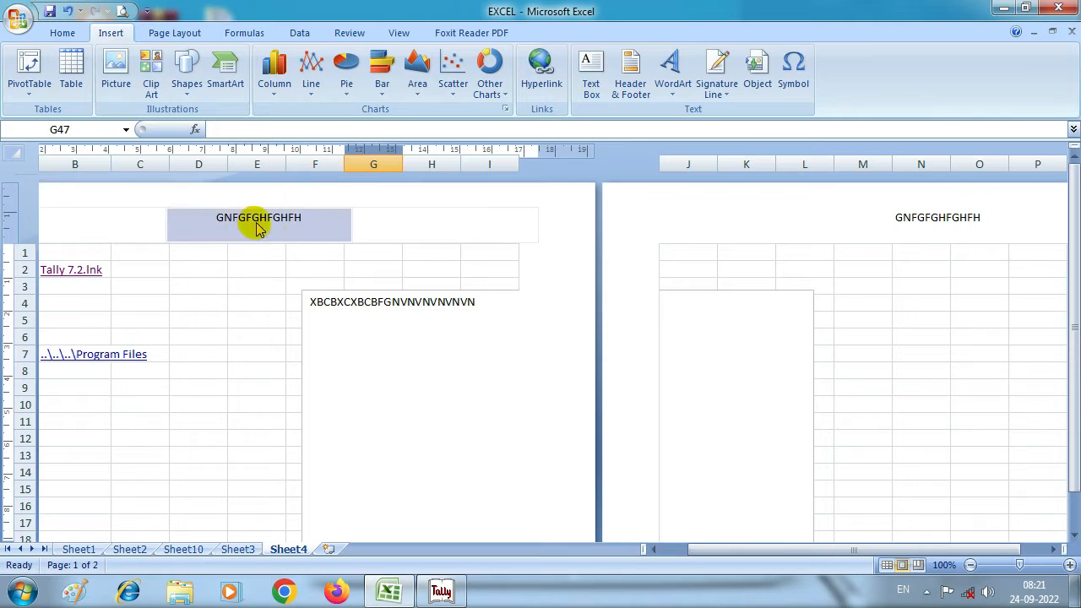
pyautogui.scroll(-11, 223, 329)
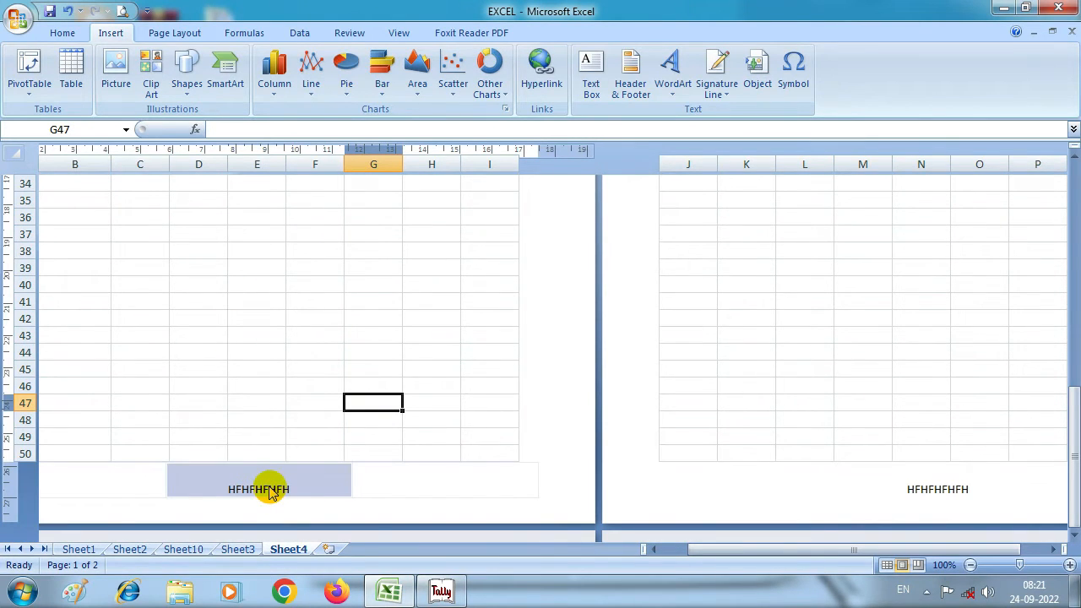
pyautogui.scroll(11, 268, 488)
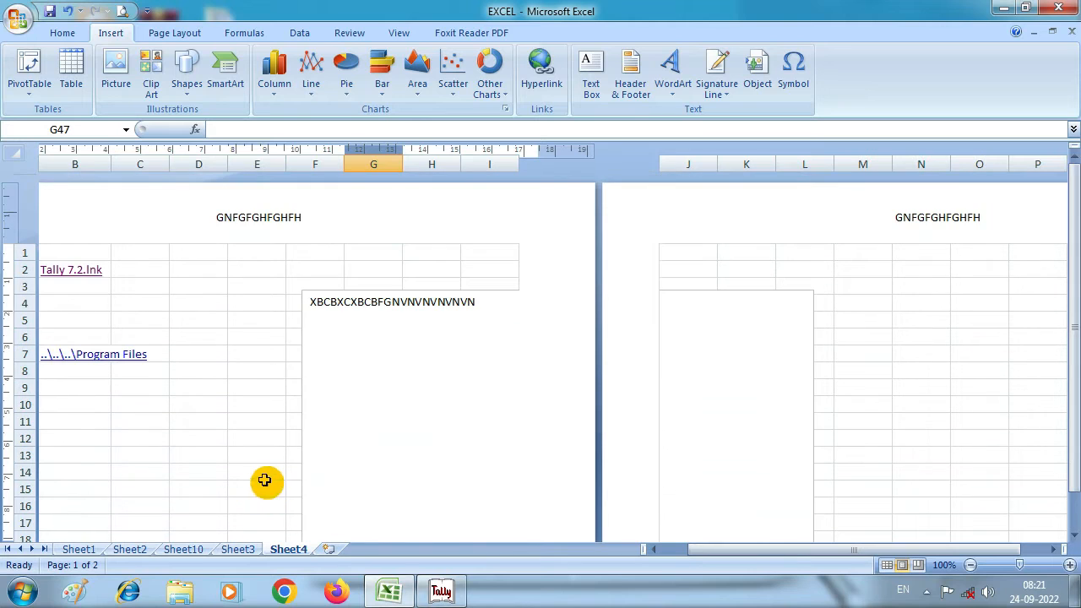
pyautogui.click(277, 228)
pyautogui.click(225, 307)
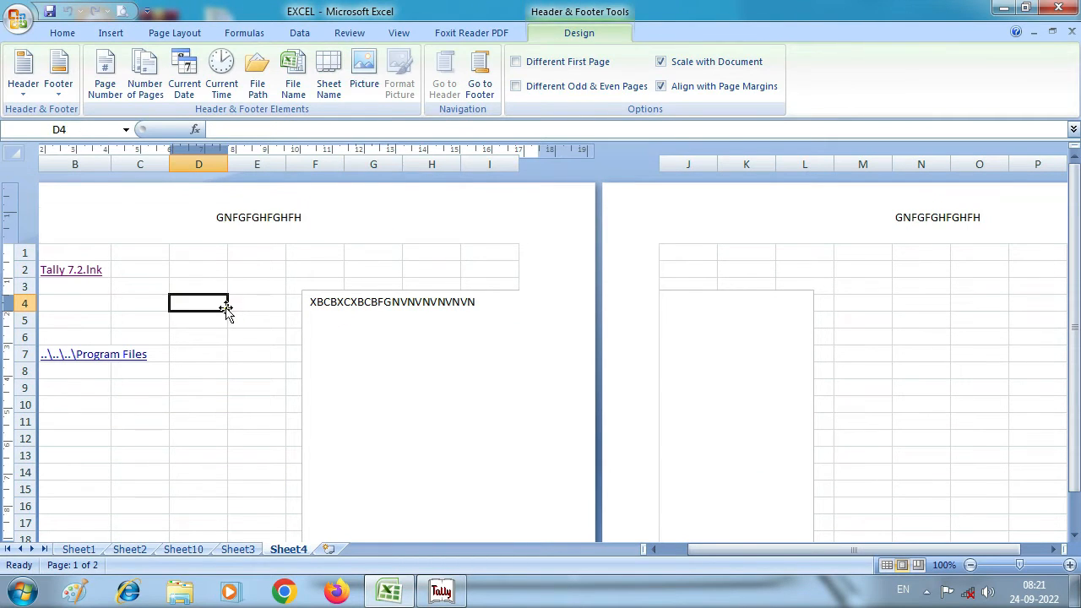
pyautogui.click(278, 215)
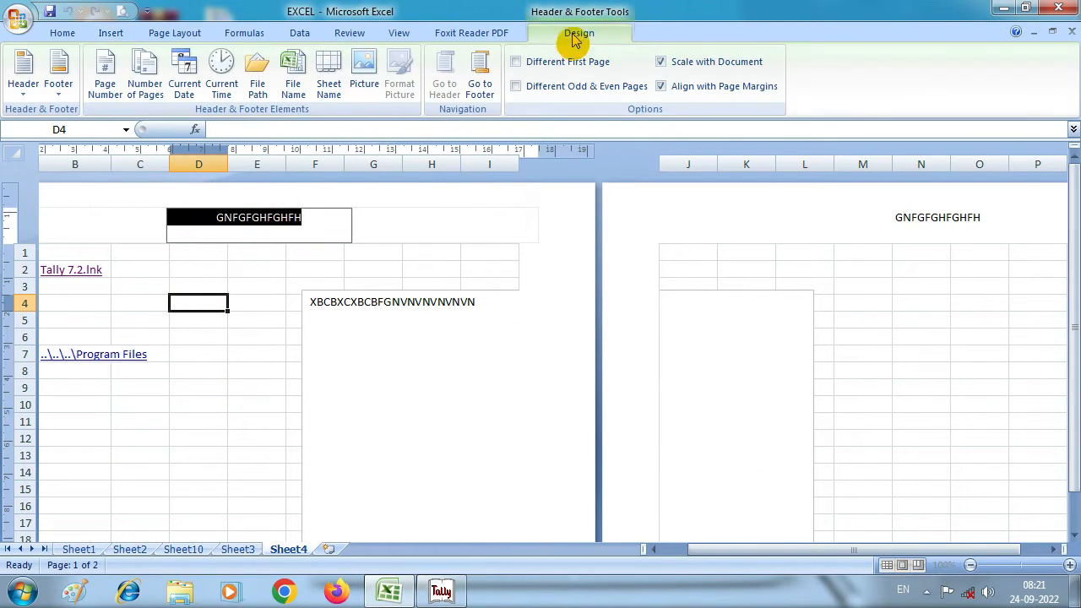
pyautogui.click(254, 316)
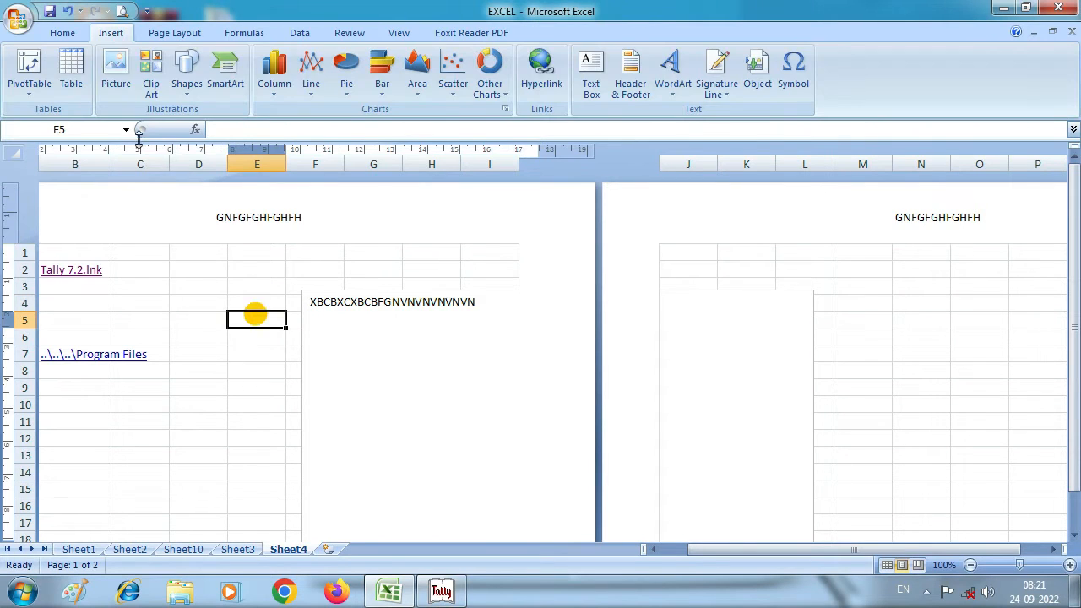
# - Insert a WordArt object on Sheet3 using the style with a red double outline
pyautogui.click(673, 88)
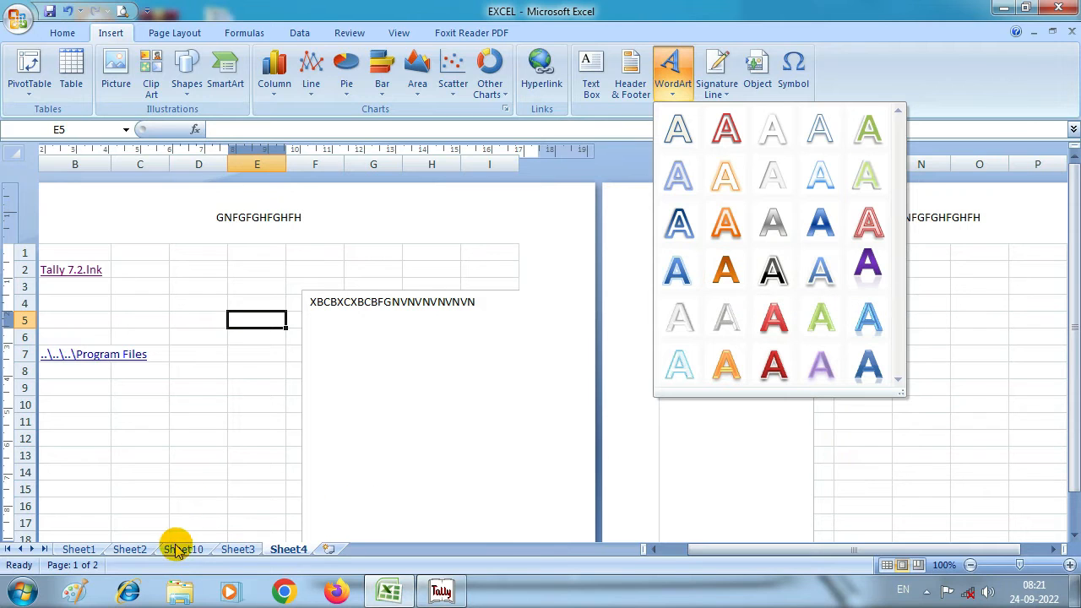
pyautogui.click(129, 553)
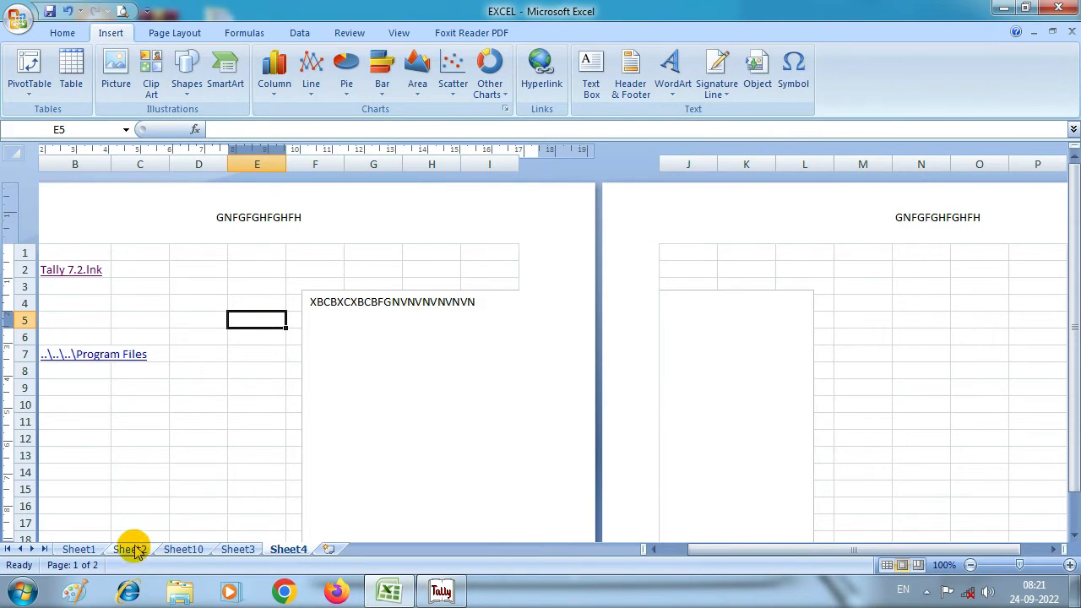
pyautogui.click(237, 550)
pyautogui.click(659, 200)
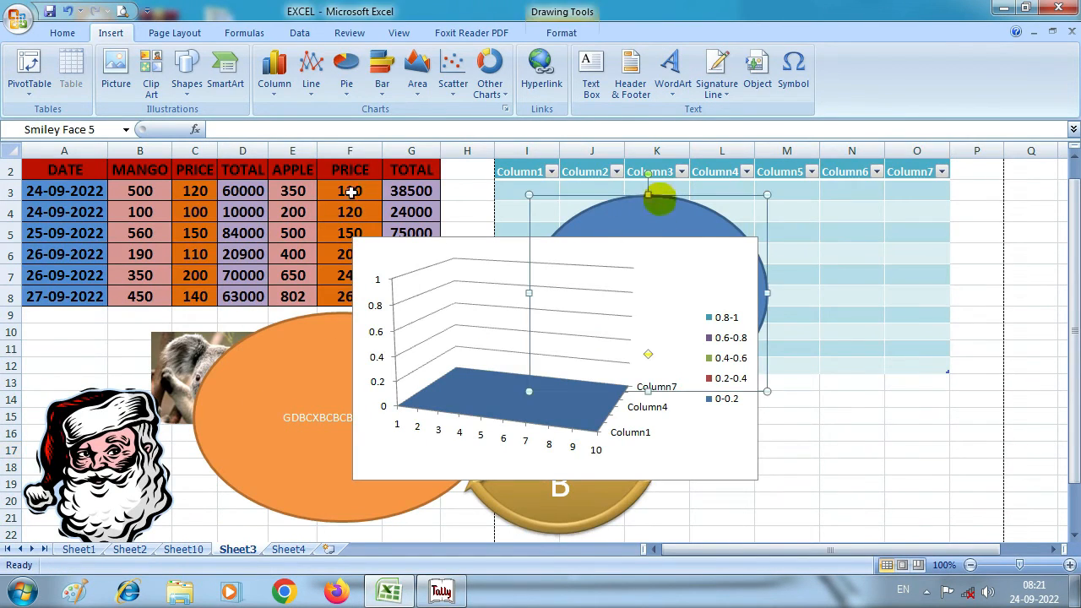
pyautogui.click(667, 80)
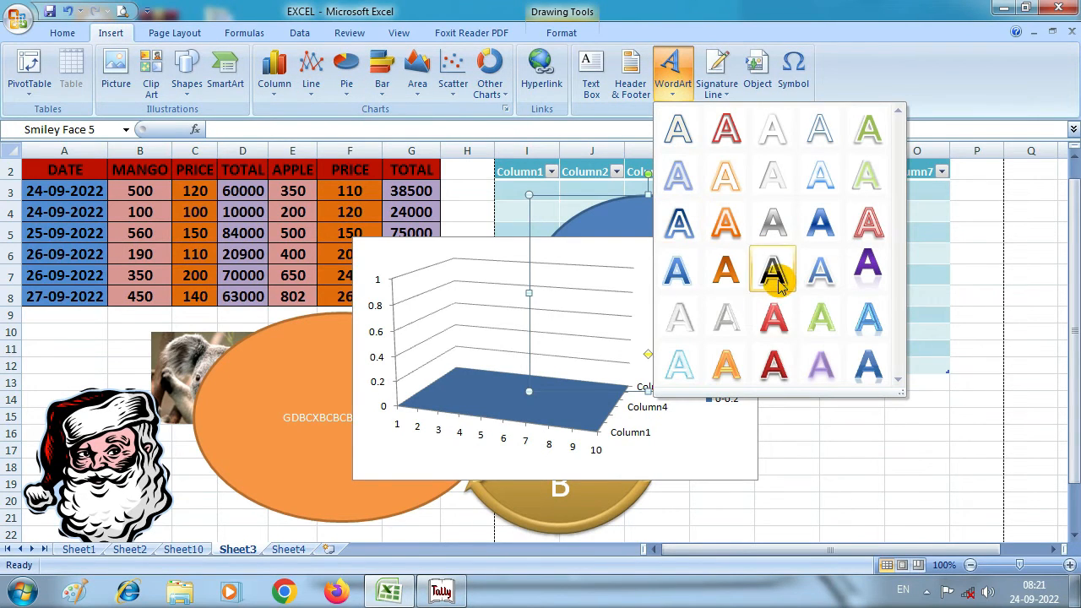
pyautogui.click(861, 224)
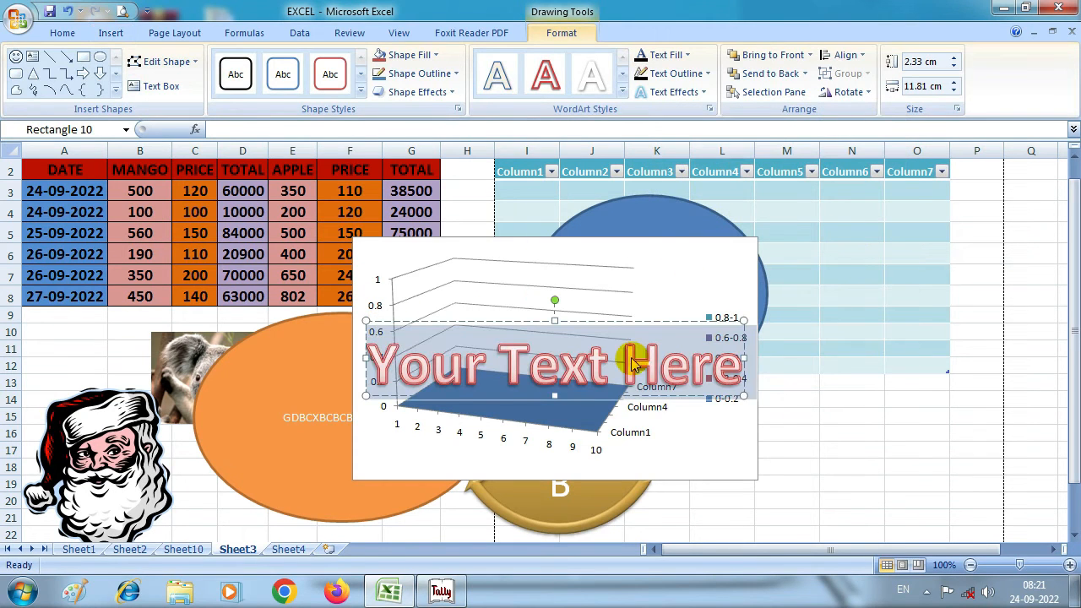
# - Clear the placeholder text from the new WordArt
pyautogui.click(716, 368)
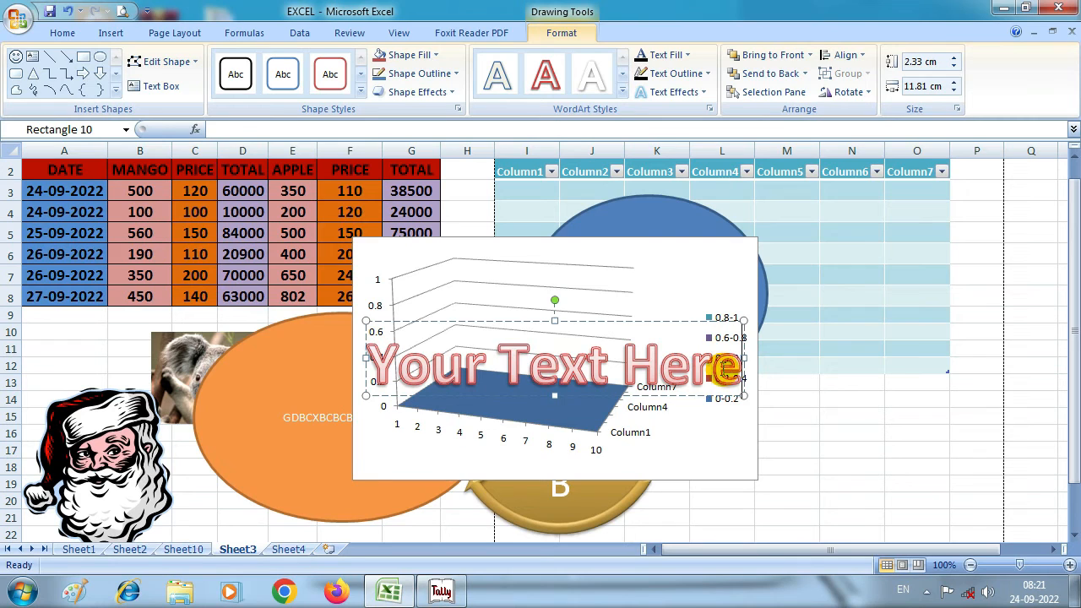
pyautogui.press('BackSpace')
pyautogui.press('BackSpace')
pyautogui.press('BackSpace')
pyautogui.press('BackSpace')
pyautogui.press('BackSpace')
pyautogui.press('BackSpace')
pyautogui.press('BackSpace')
pyautogui.press('BackSpace')
pyautogui.press('BackSpace')
pyautogui.press('BackSpace')
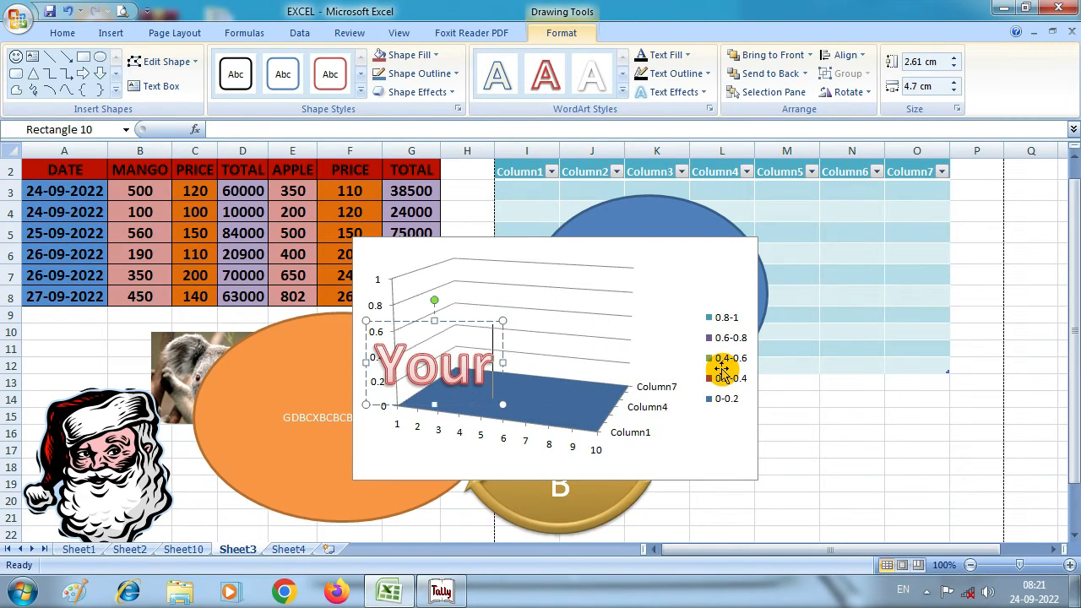
pyautogui.press('BackSpace')
pyautogui.press('BackSpace')
pyautogui.press('BackSpace')
pyautogui.press('BackSpace')
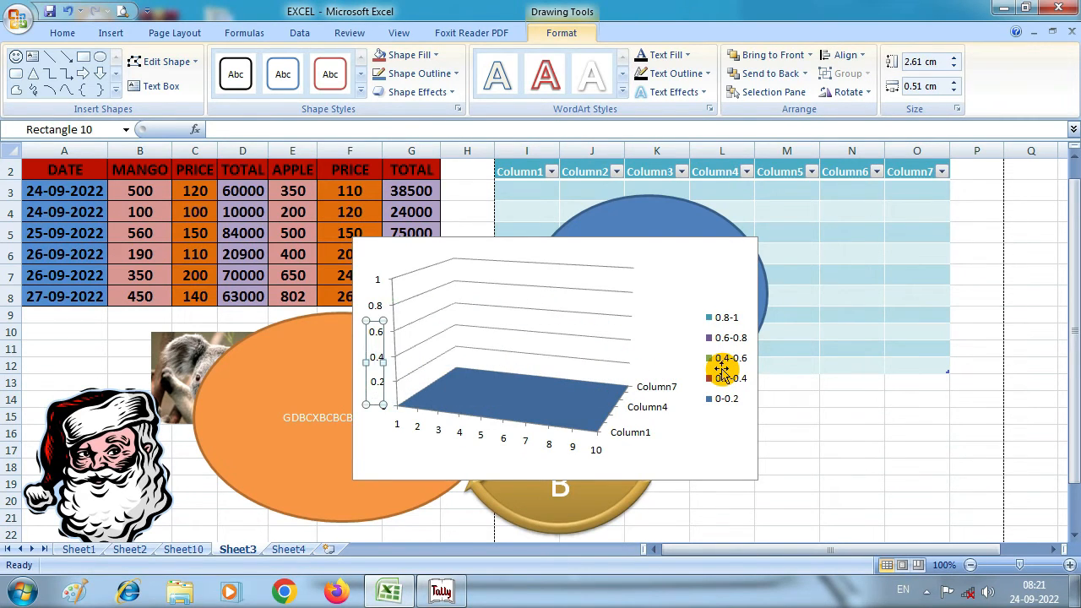
pyautogui.write('JHJU')
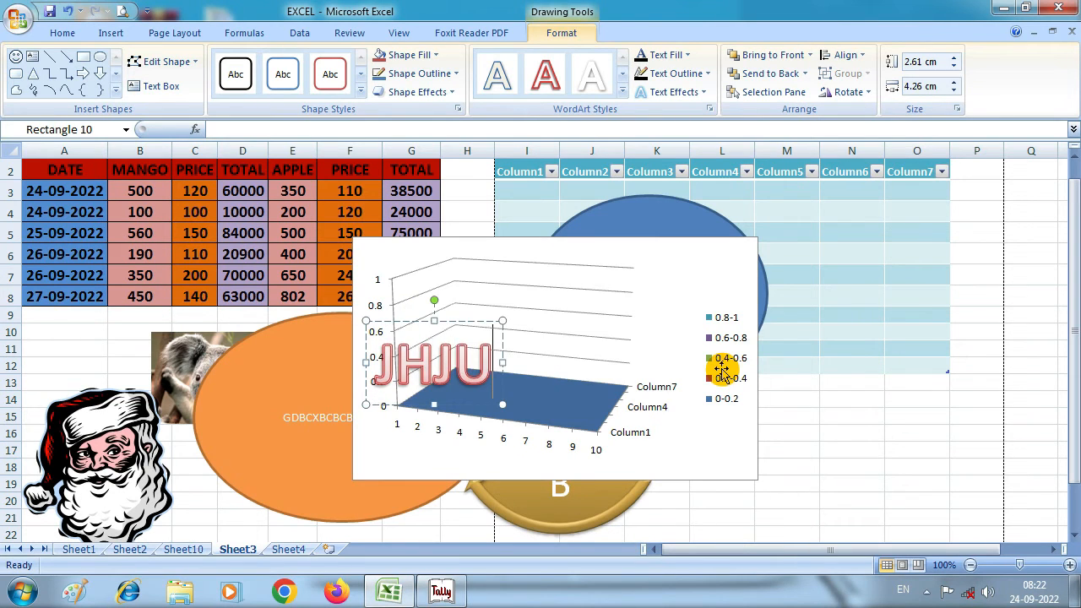
pyautogui.press('BackSpace')
pyautogui.press('BackSpace')
pyautogui.press('BackSpace')
# - Enter SALES BILL as the WordArt text and deselect it
pyautogui.write('SALES BILL')
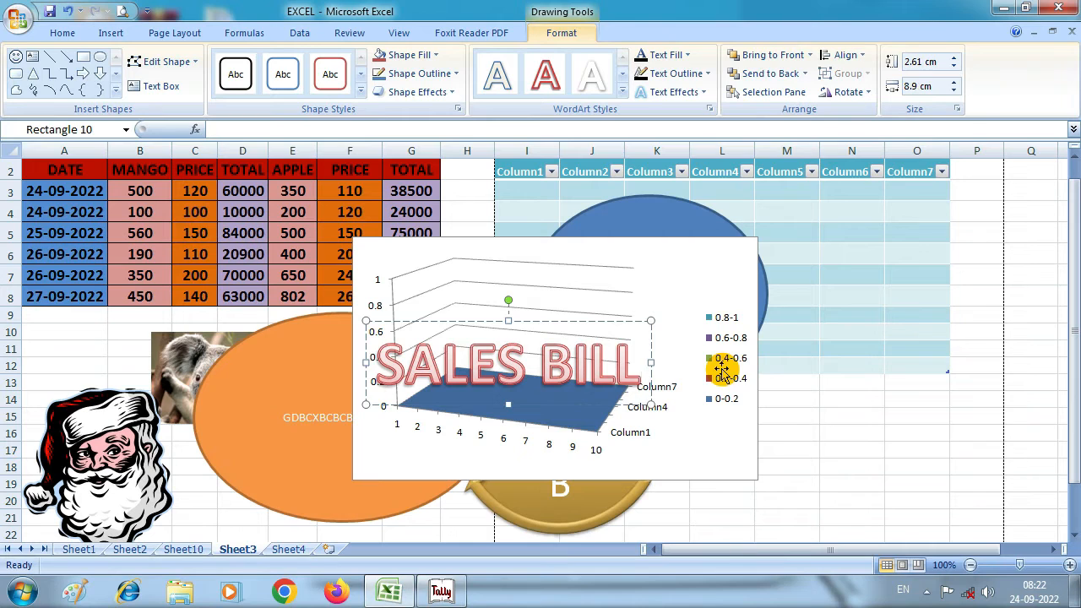
pyautogui.click(797, 316)
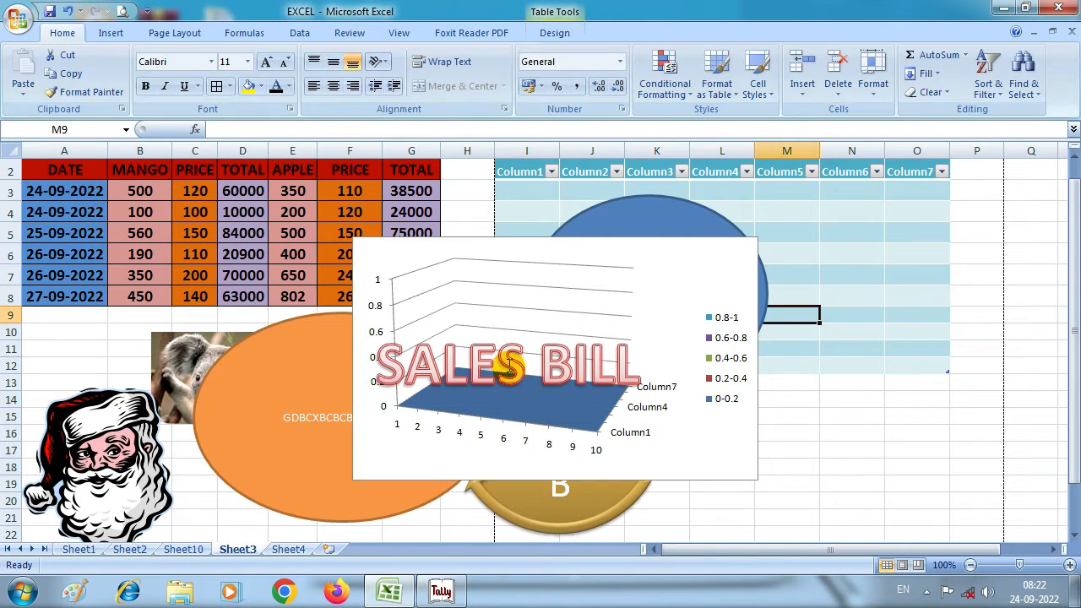
# - Move the SALES BILL WordArt over the orange oval and restyle it with black fill and white outline
pyautogui.click(508, 365)
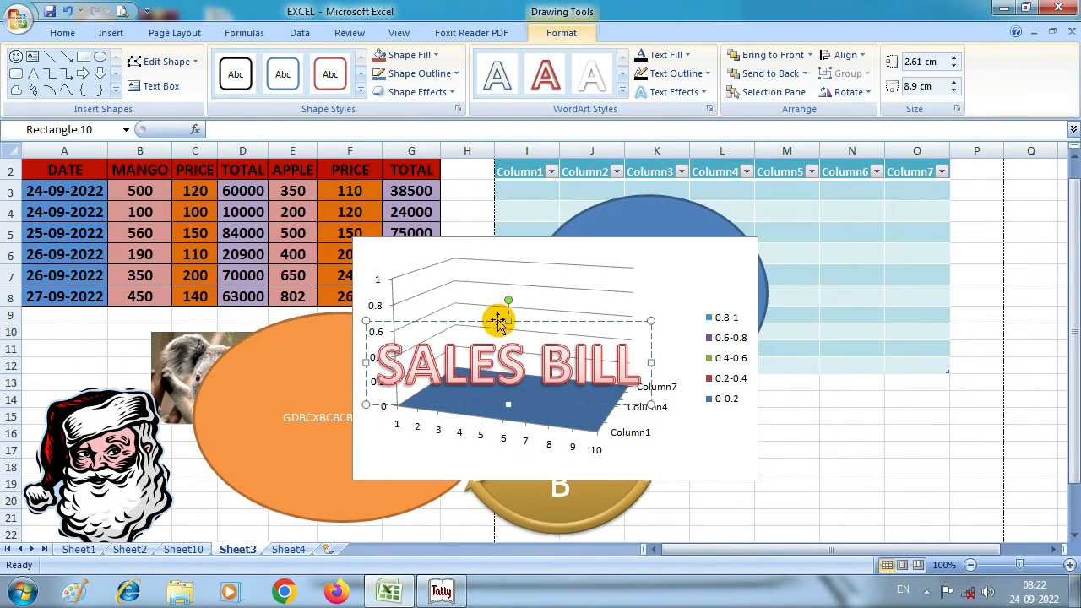
pyautogui.moveTo(498, 325); pyautogui.dragTo(265, 350)
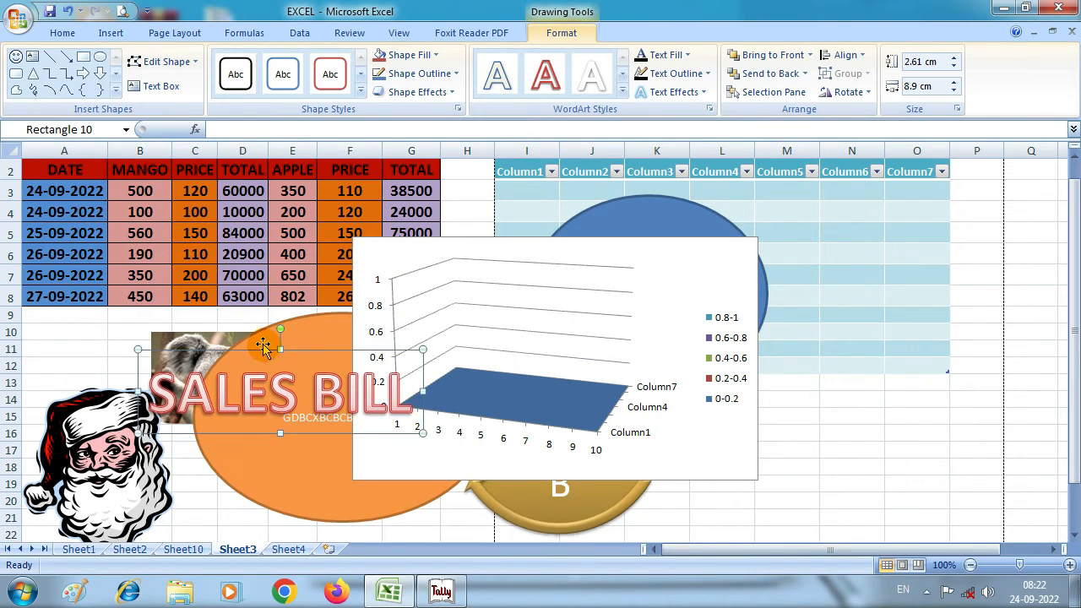
pyautogui.click(622, 92)
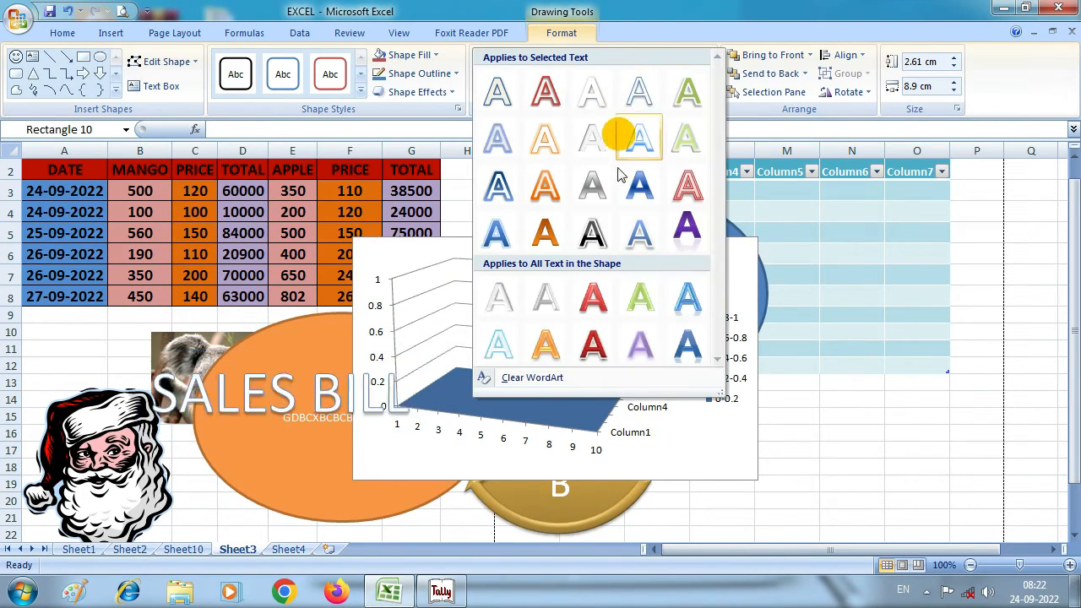
pyautogui.click(593, 239)
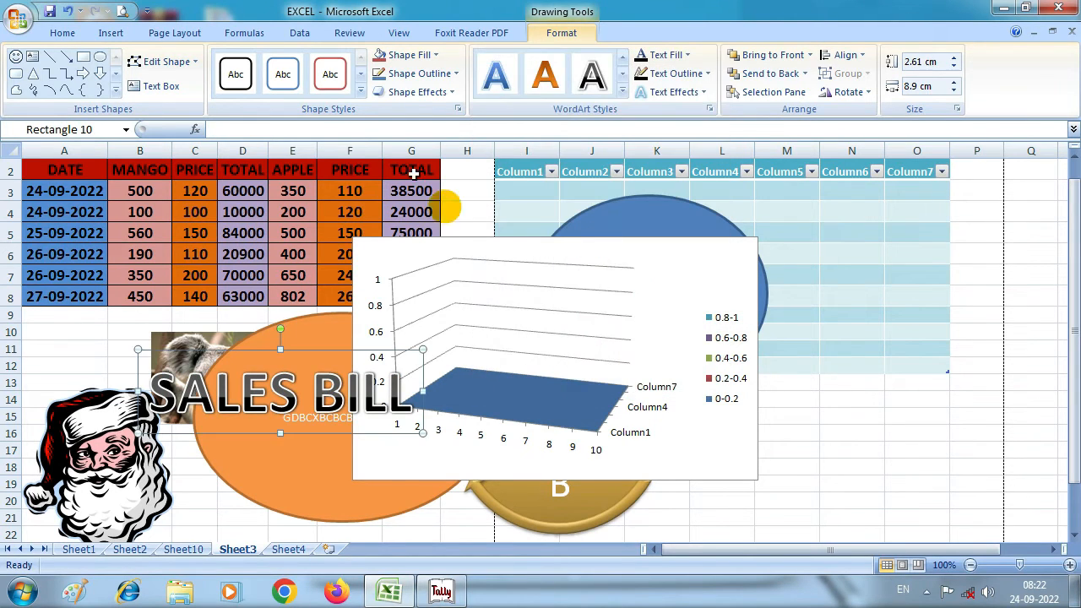
# - Insert a Microsoft Office signature line with suggested signer KP CLASSES and signer's title TALLY CLASSES
pyautogui.click(109, 36)
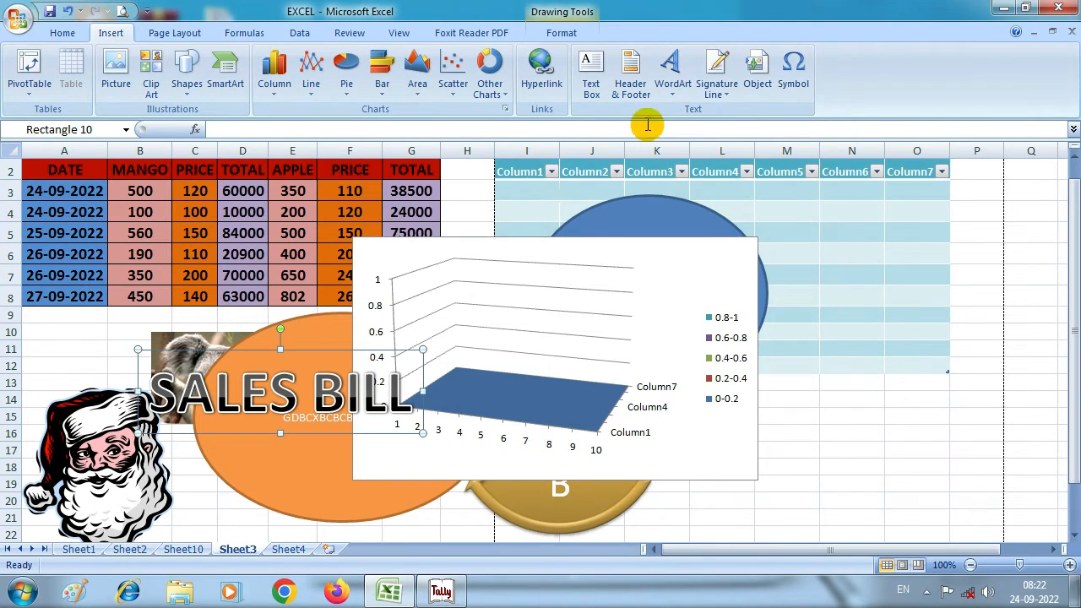
pyautogui.click(729, 98)
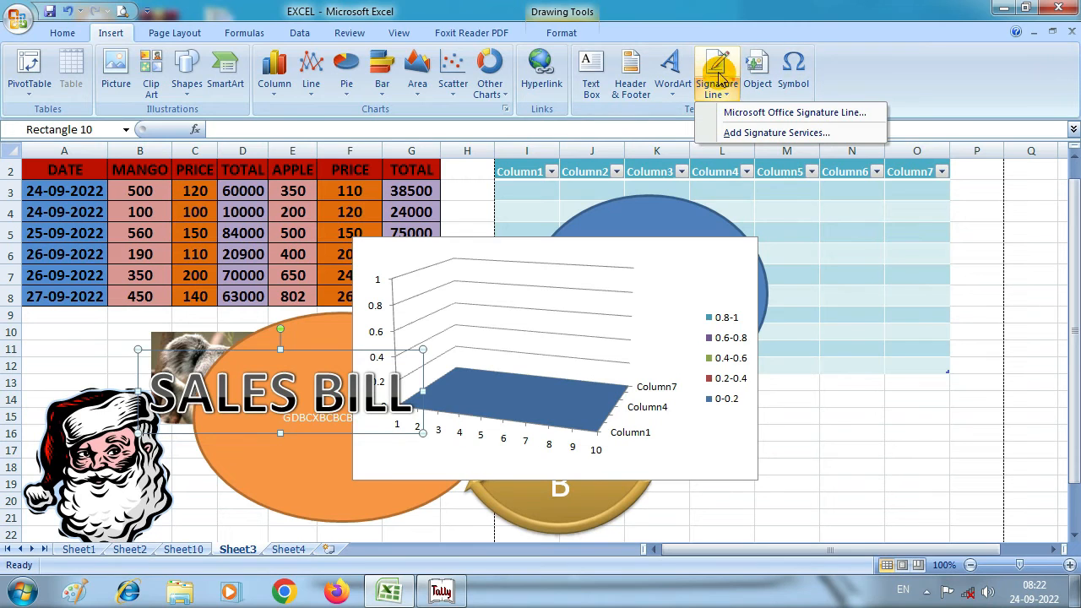
pyautogui.click(794, 112)
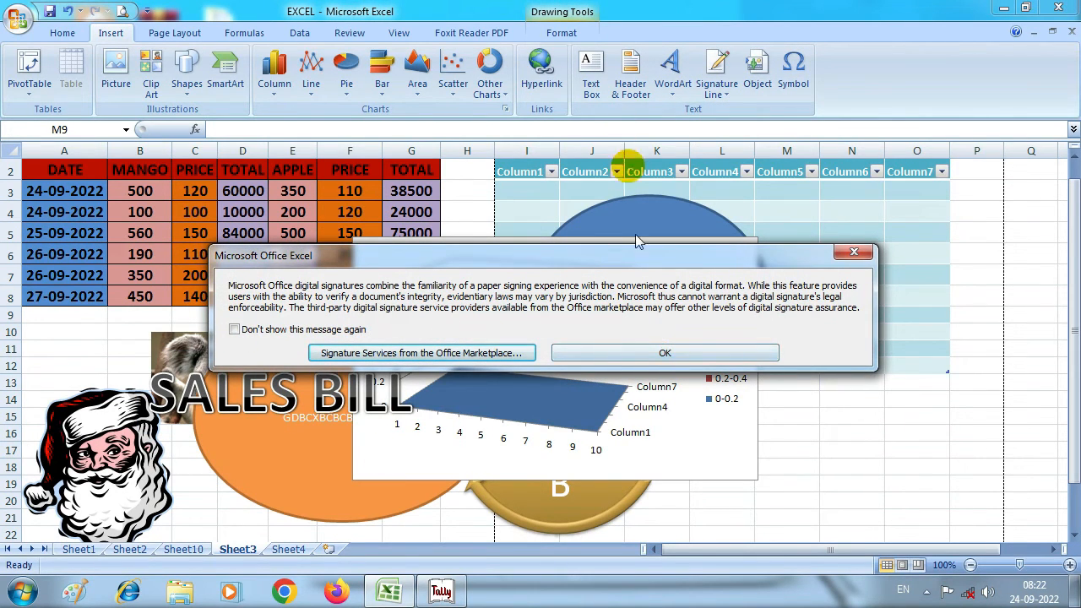
pyautogui.click(657, 353)
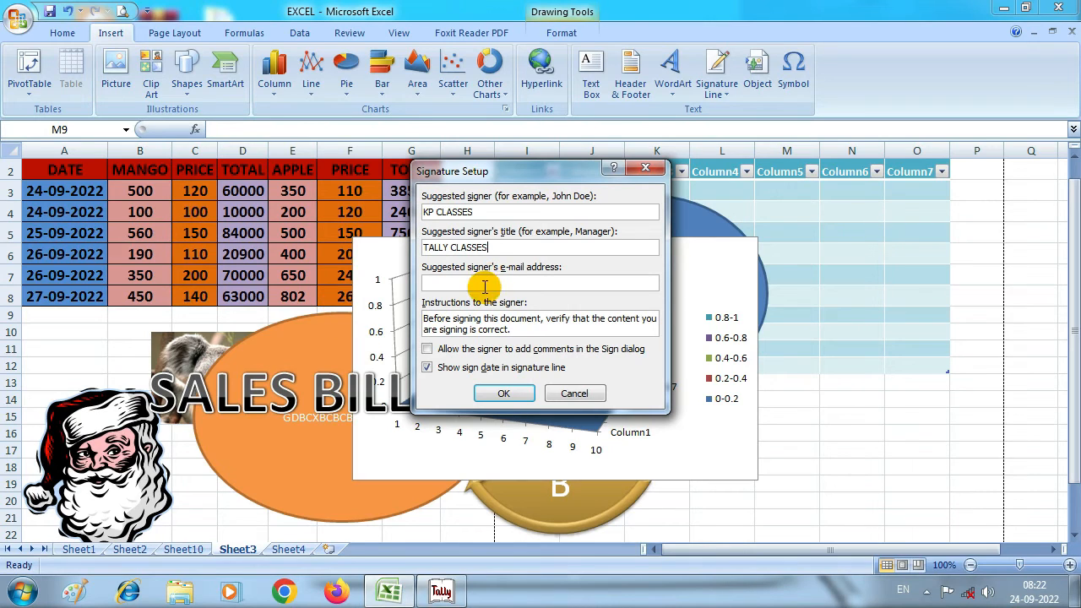
pyautogui.click(498, 394)
# - Move the signature line to the empty area below the graphics, around D30 to H36
pyautogui.click(842, 365)
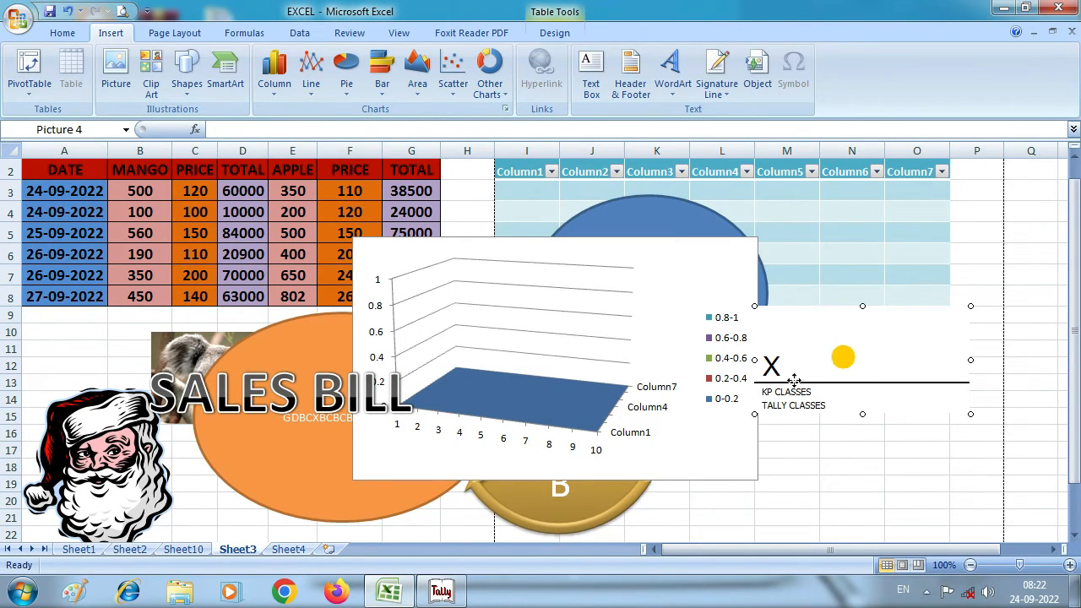
pyautogui.moveTo(794, 380)
pyautogui.mouseDown()
pyautogui.moveTo(444, 465)
pyautogui.moveTo(481, 415)
pyautogui.moveTo(465, 330)
pyautogui.moveTo(481, 285)
pyautogui.moveTo(379, 393)
pyautogui.mouseUp()
pyautogui.scroll(-3, 473, 371)
pyautogui.scroll(-3, 379, 394)
pyautogui.moveTo(391, 299); pyautogui.dragTo(380, 377)
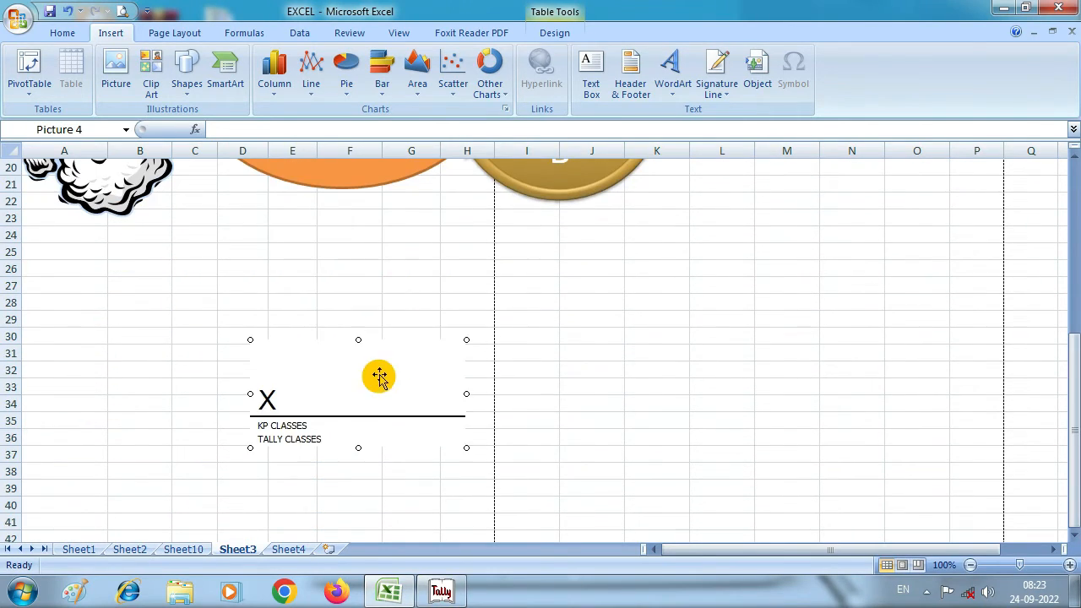
pyautogui.scroll(-1, 379, 377)
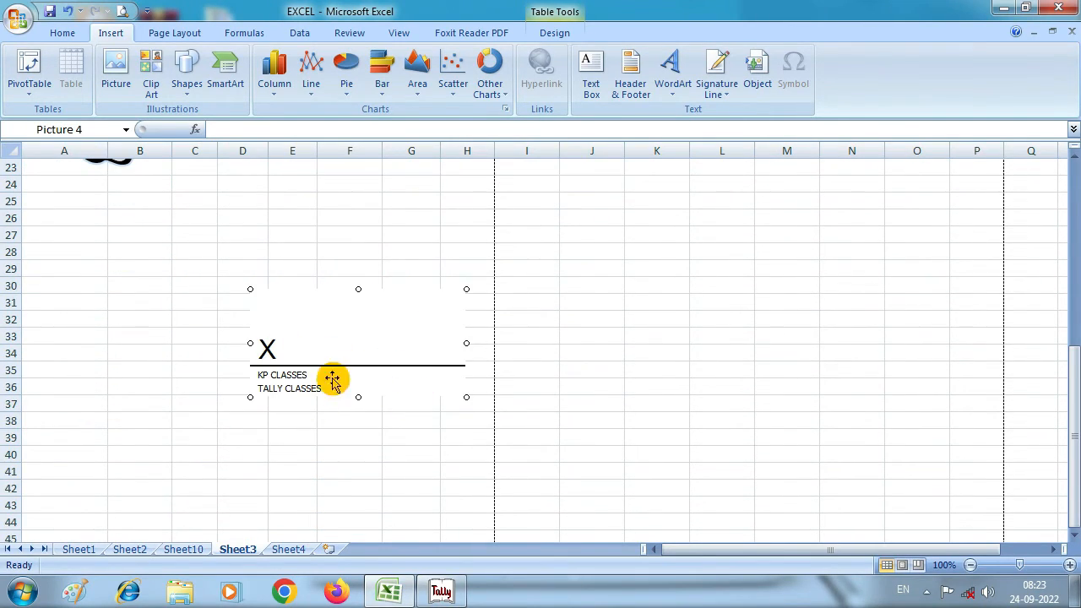
# - Nudge the signature line to about D31 to H37 and deselect it
pyautogui.moveTo(344, 364)
pyautogui.mouseDown()
pyautogui.moveTo(322, 387)
pyautogui.moveTo(275, 382)
pyautogui.moveTo(348, 381)
pyautogui.mouseUp()
pyautogui.moveTo(360, 325); pyautogui.dragTo(374, 350)
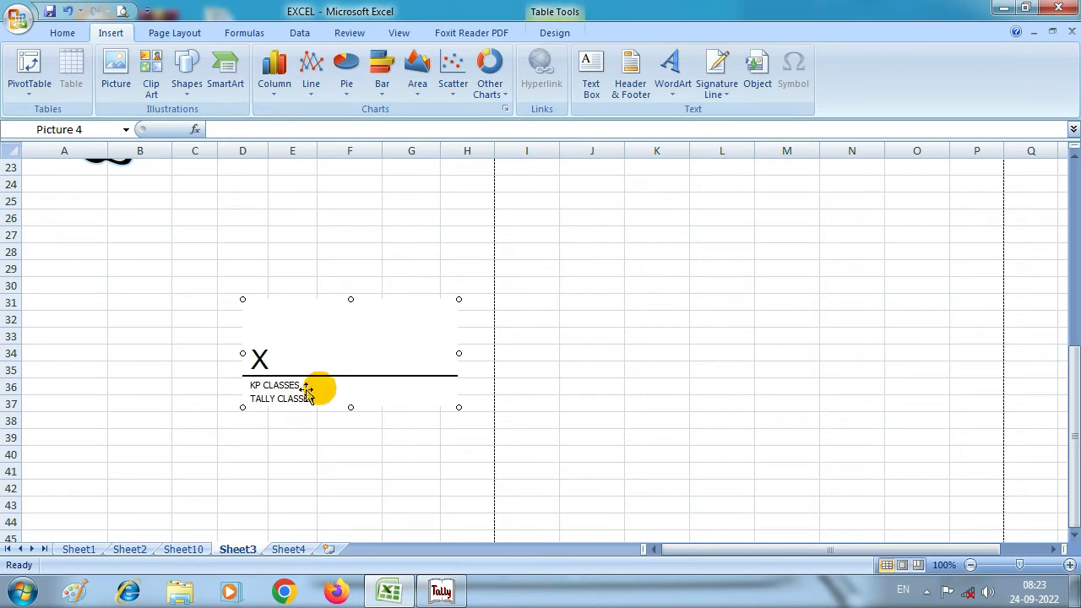
pyautogui.click(311, 236)
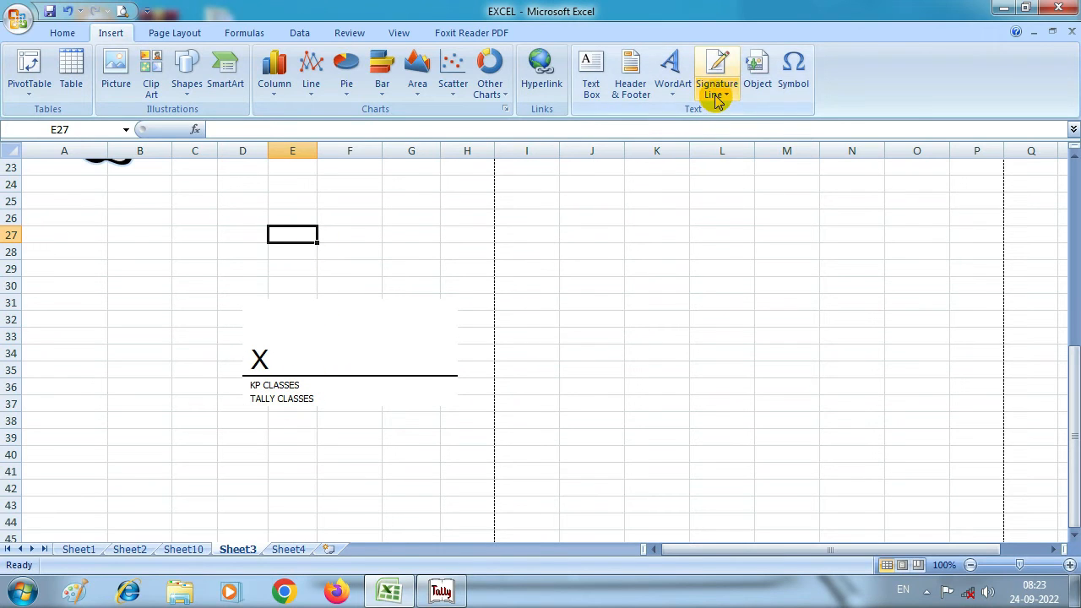
# - Insert a new Bitmap Image object at cell C24, below the Santa picture and the orange oval
pyautogui.scroll(7, 334, 325)
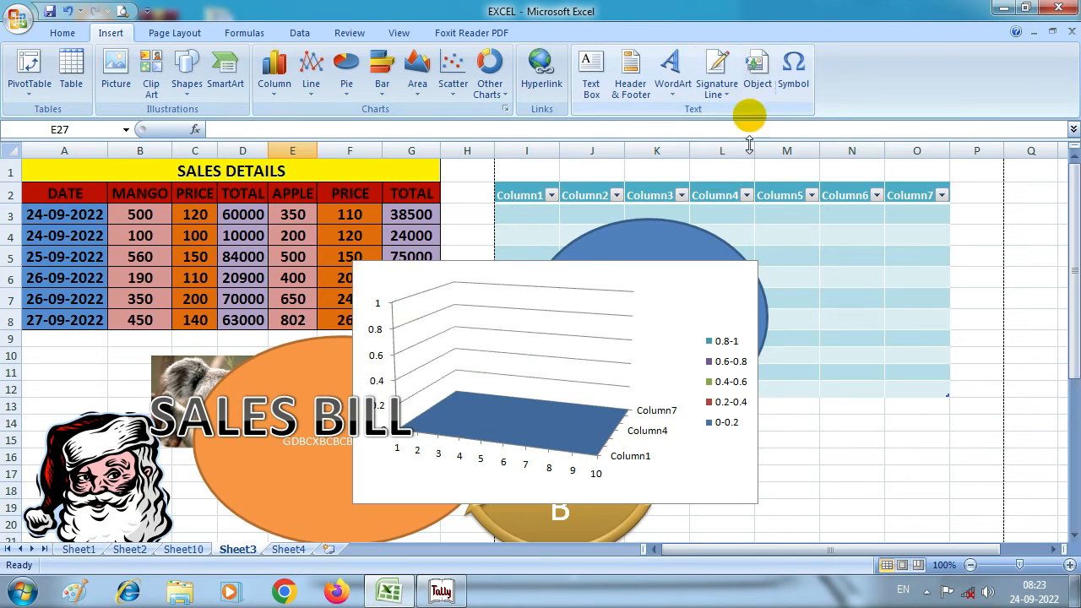
pyautogui.scroll(-4, 386, 396)
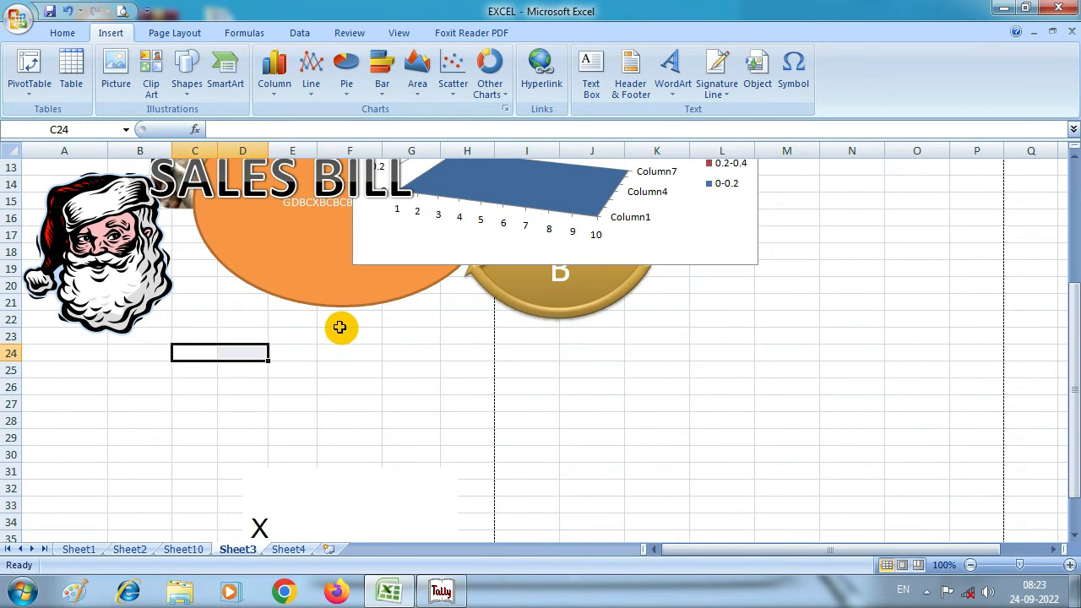
pyautogui.scroll(3, 340, 326)
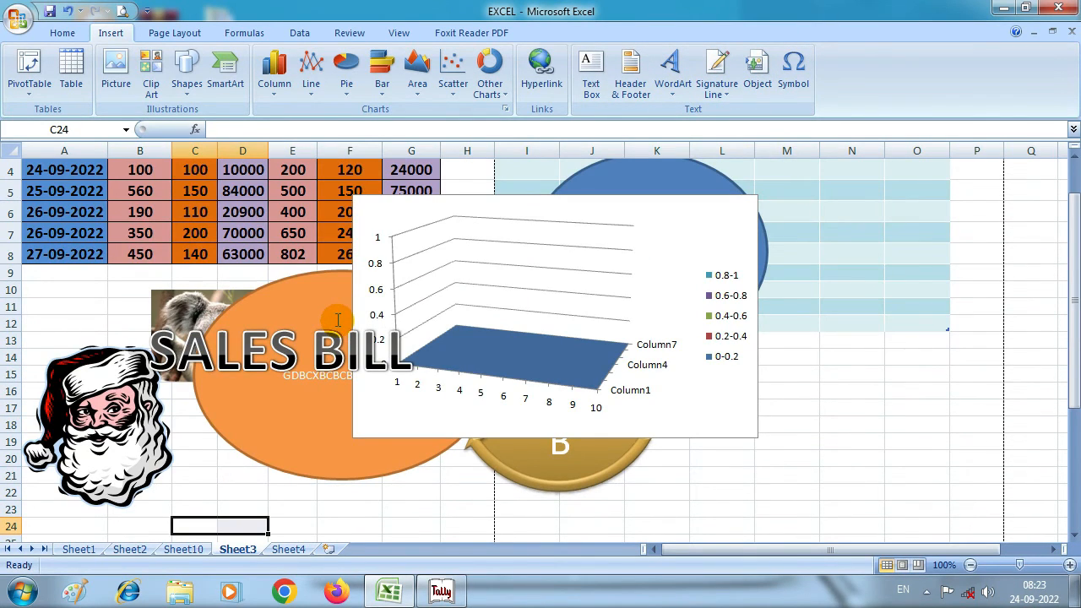
pyautogui.click(754, 87)
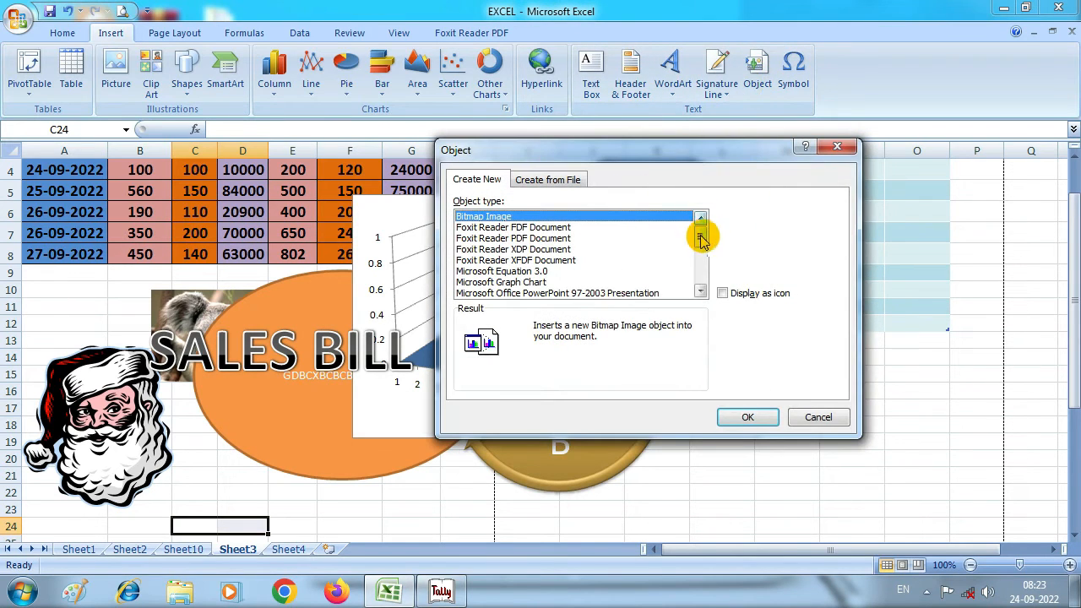
pyautogui.moveTo(701, 239)
pyautogui.mouseDown()
pyautogui.moveTo(701, 274)
pyautogui.moveTo(701, 219)
pyautogui.mouseUp()
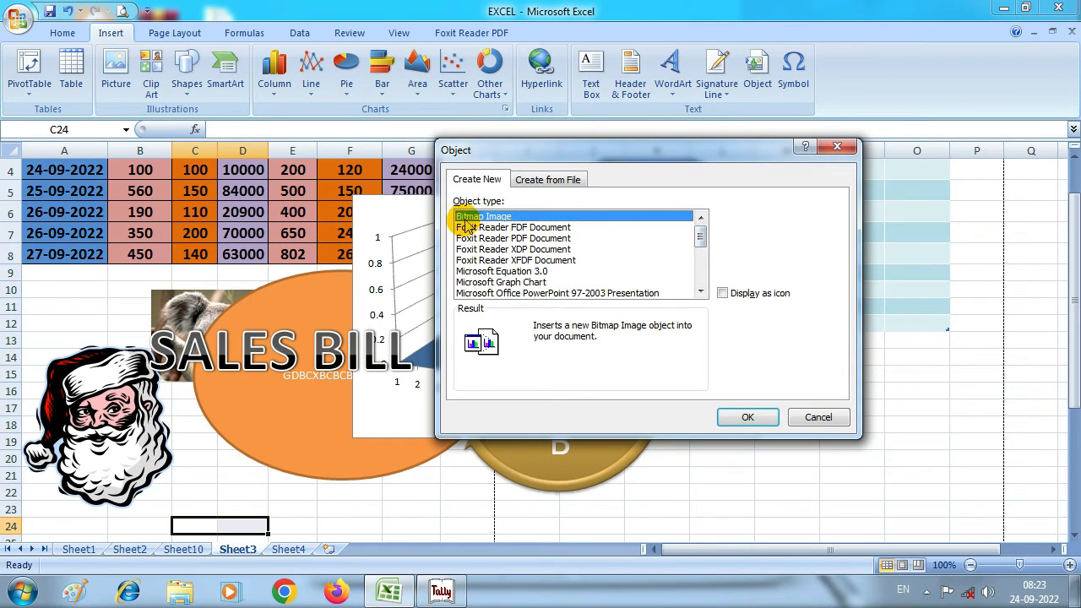
pyautogui.click(759, 427)
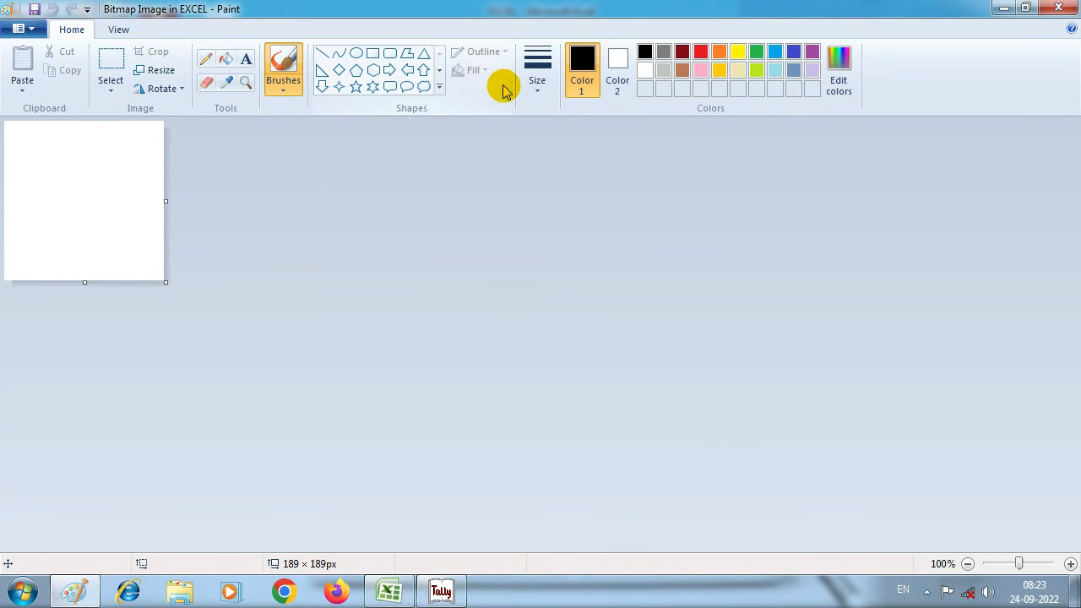
# - Fill the whole bitmap canvas with red in Paint and return to the Excel workbook
pyautogui.click(119, 30)
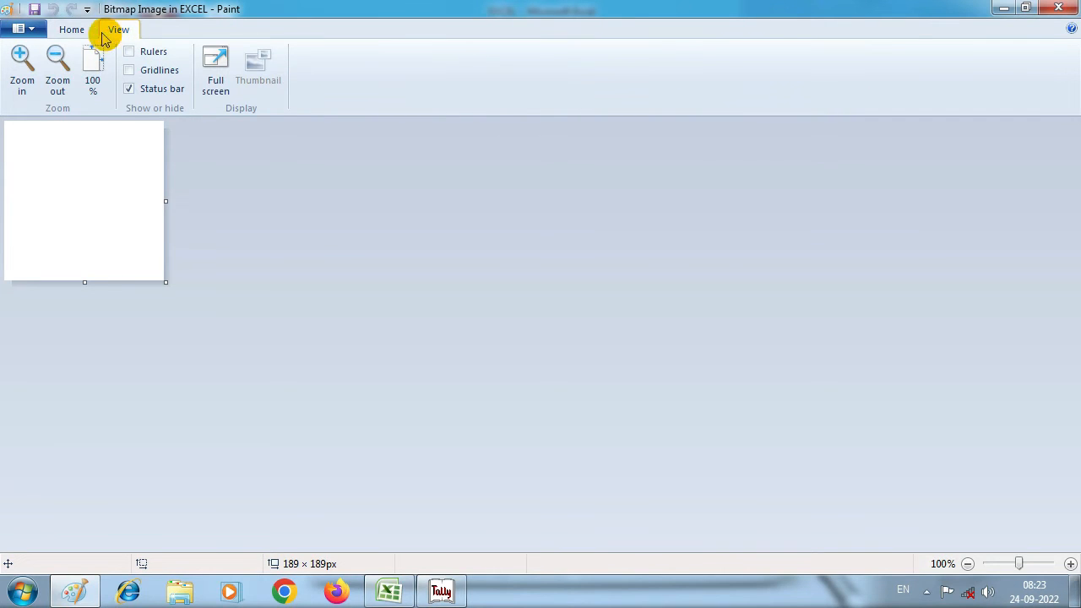
pyautogui.click(71, 29)
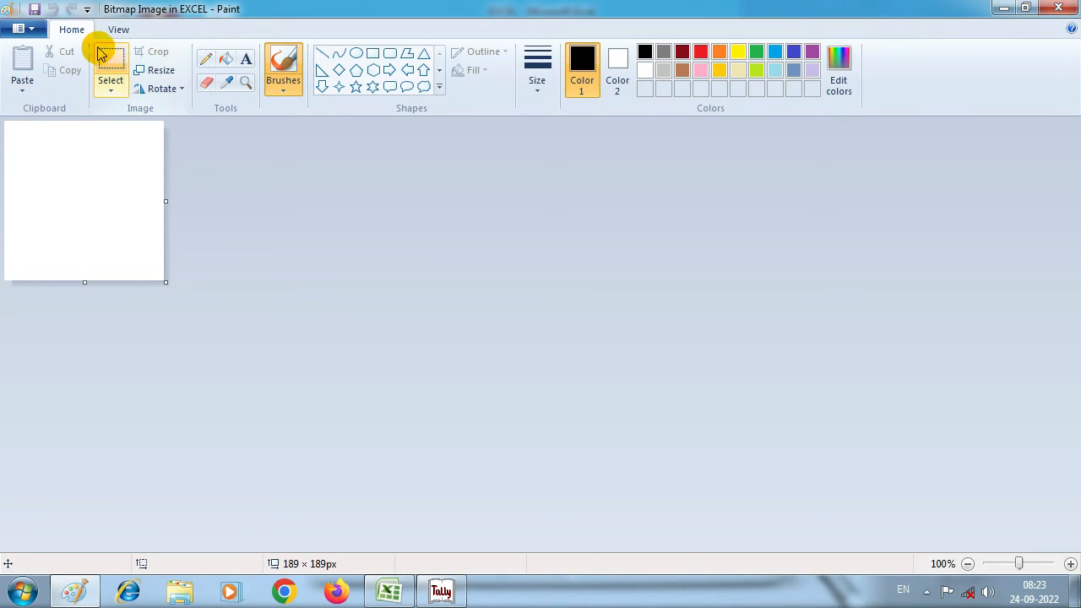
pyautogui.click(226, 58)
pyautogui.click(700, 53)
pyautogui.click(89, 208)
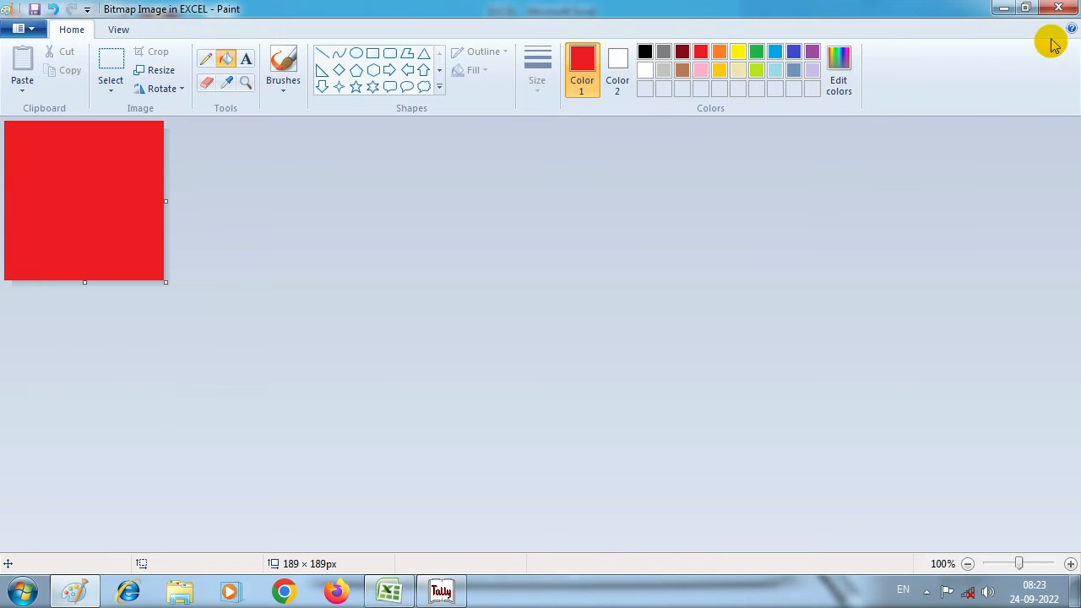
pyautogui.click(1059, 10)
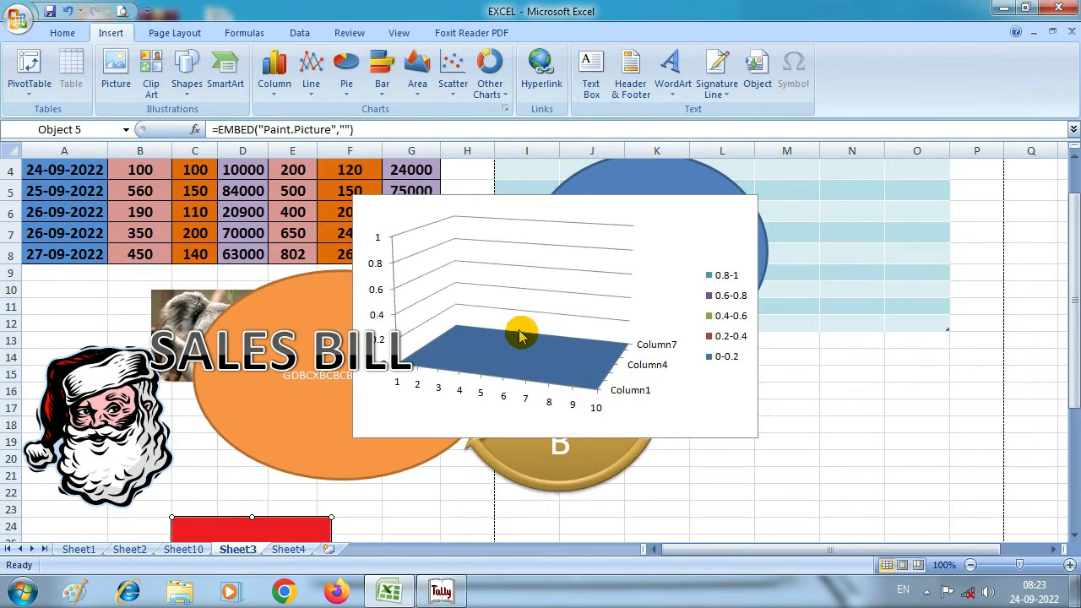
# - Move the red bitmap object up to about B19 to E27, partly over the Santa picture and the oval
pyautogui.scroll(-3, 511, 336)
pyautogui.moveTo(211, 424); pyautogui.dragTo(219, 391)
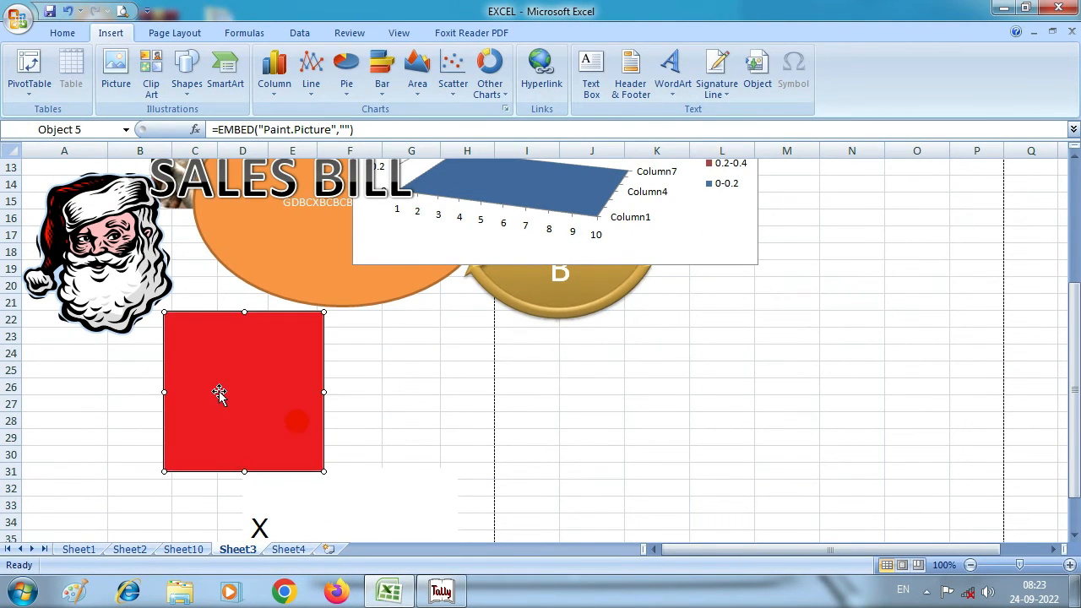
pyautogui.moveTo(258, 427); pyautogui.dragTo(239, 373)
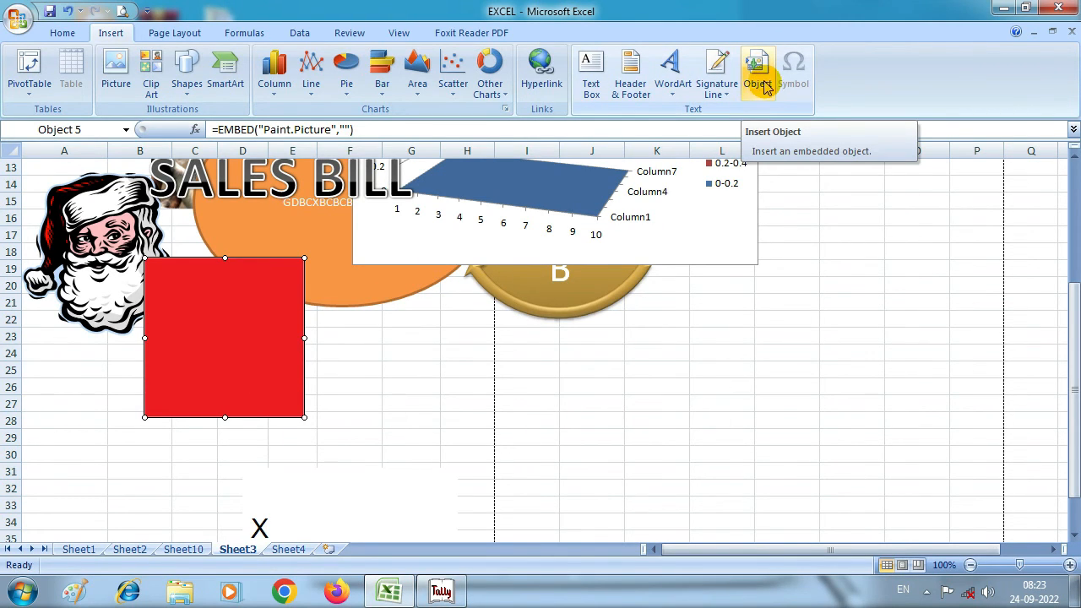
# - Insert the Greek Extended capital omega symbol with character code 1FFB into cell H24 and commit the entry
pyautogui.click(446, 352)
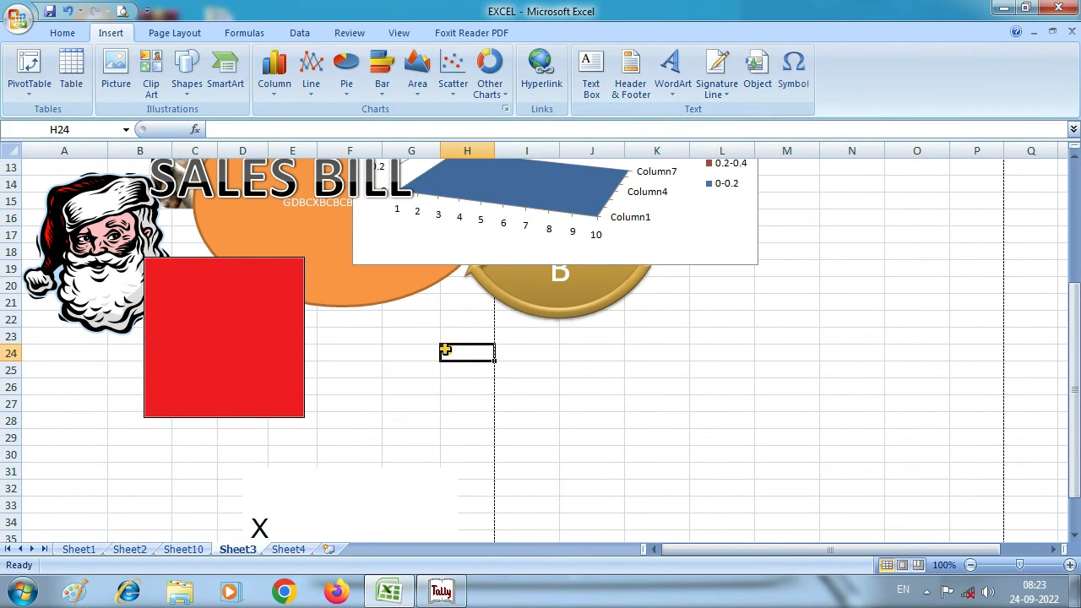
pyautogui.click(791, 85)
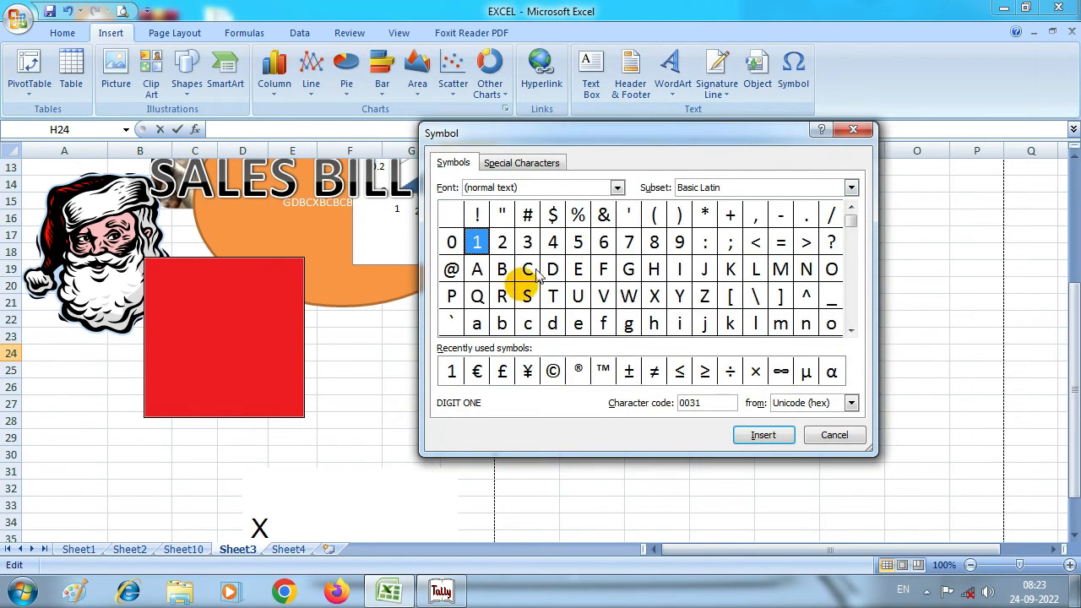
pyautogui.moveTo(854, 229); pyautogui.dragTo(853, 306)
pyautogui.click(679, 296)
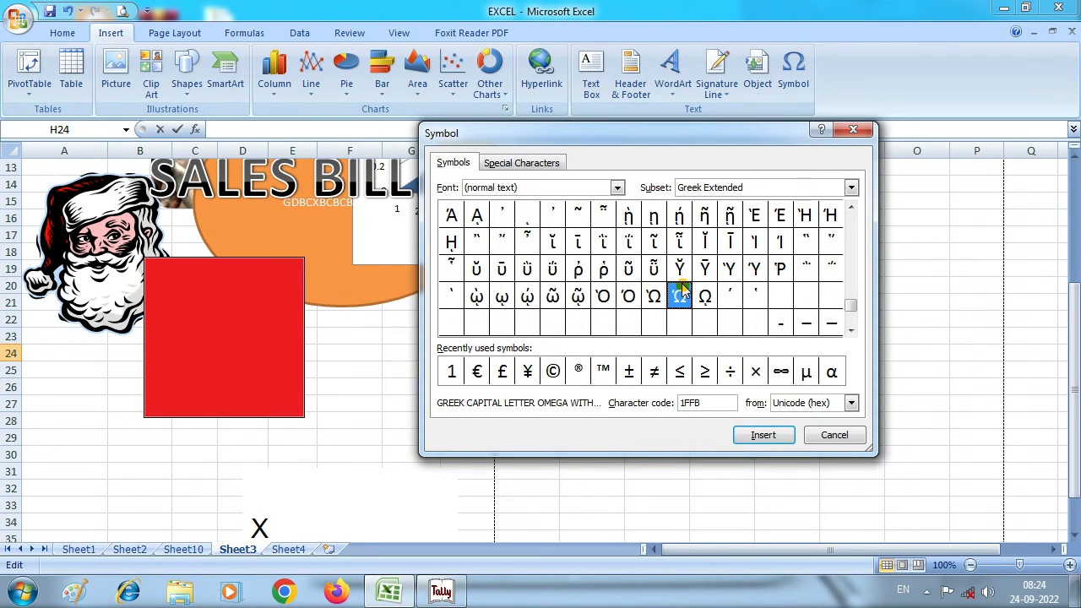
pyautogui.click(762, 435)
pyautogui.click(853, 129)
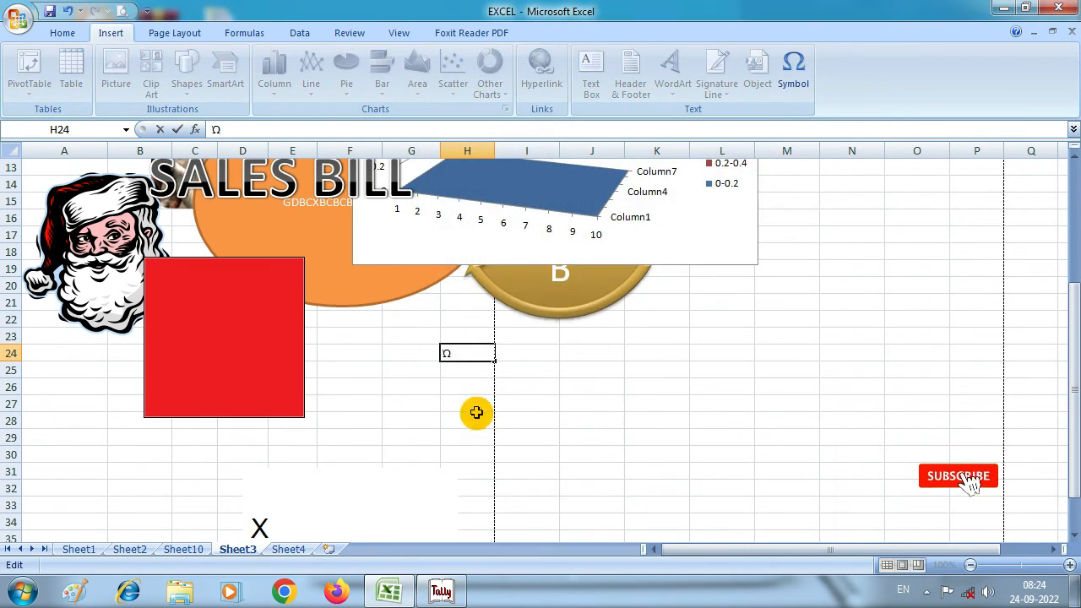
pyautogui.click(475, 413)
pyautogui.click(478, 353)
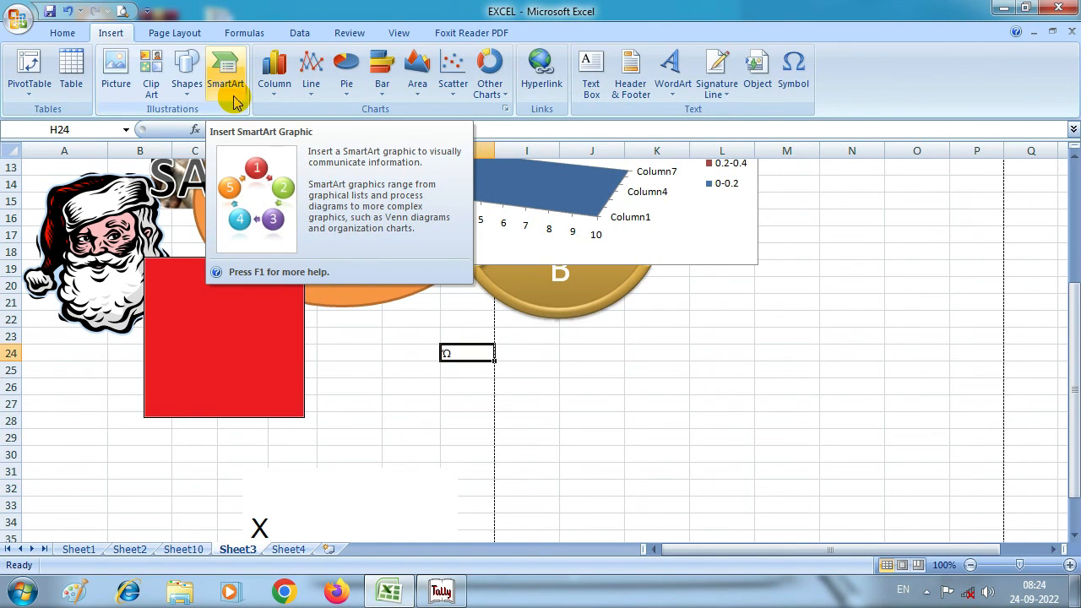
pyautogui.click(368, 419)
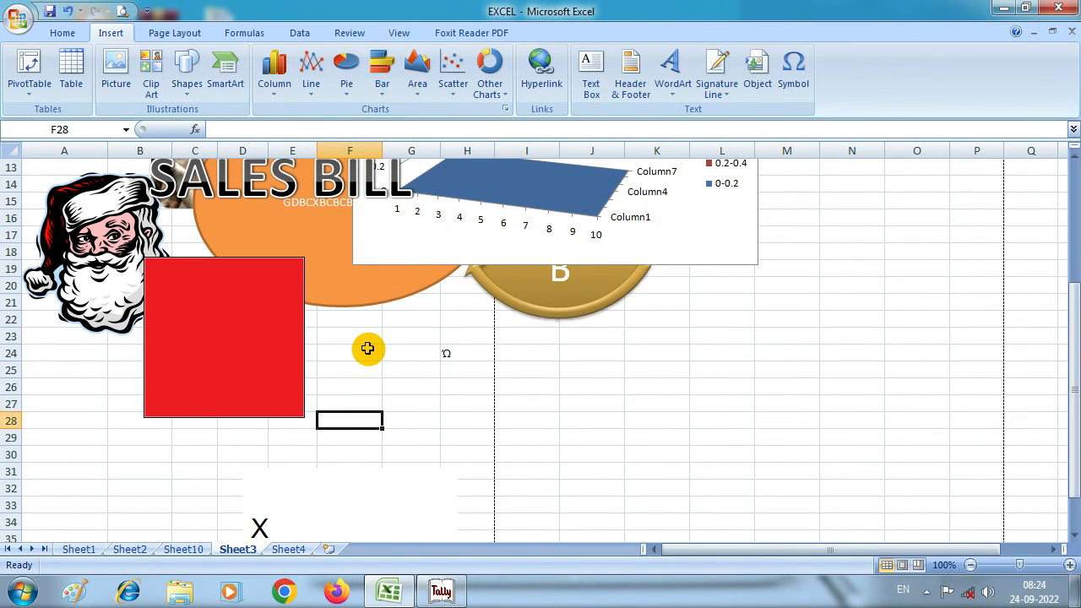
pyautogui.scroll(2, 407, 342)
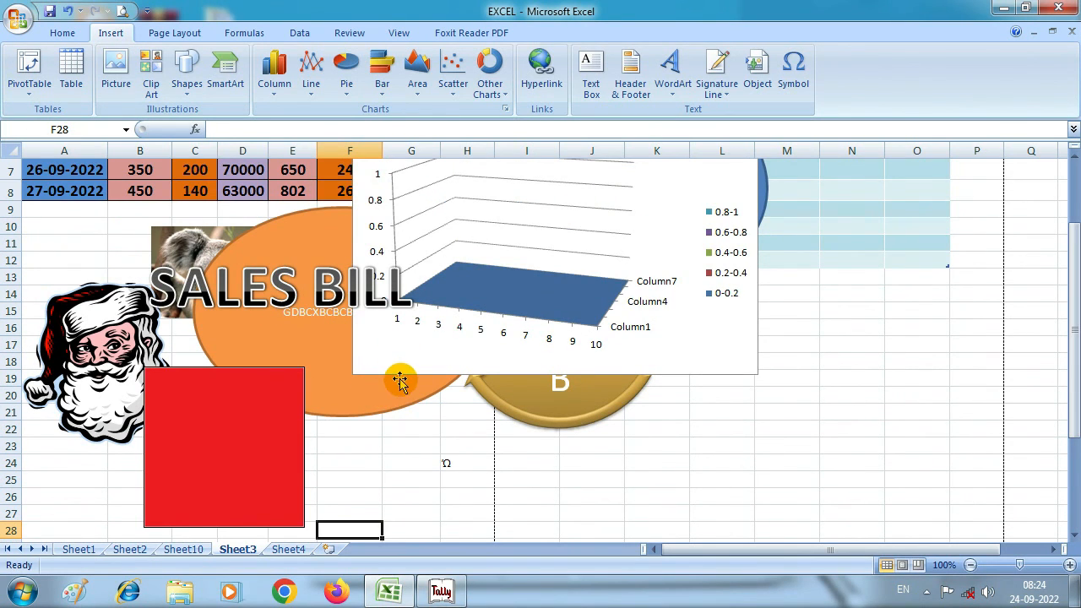
pyautogui.scroll(-1, 400, 380)
pyautogui.scroll(-2, 400, 380)
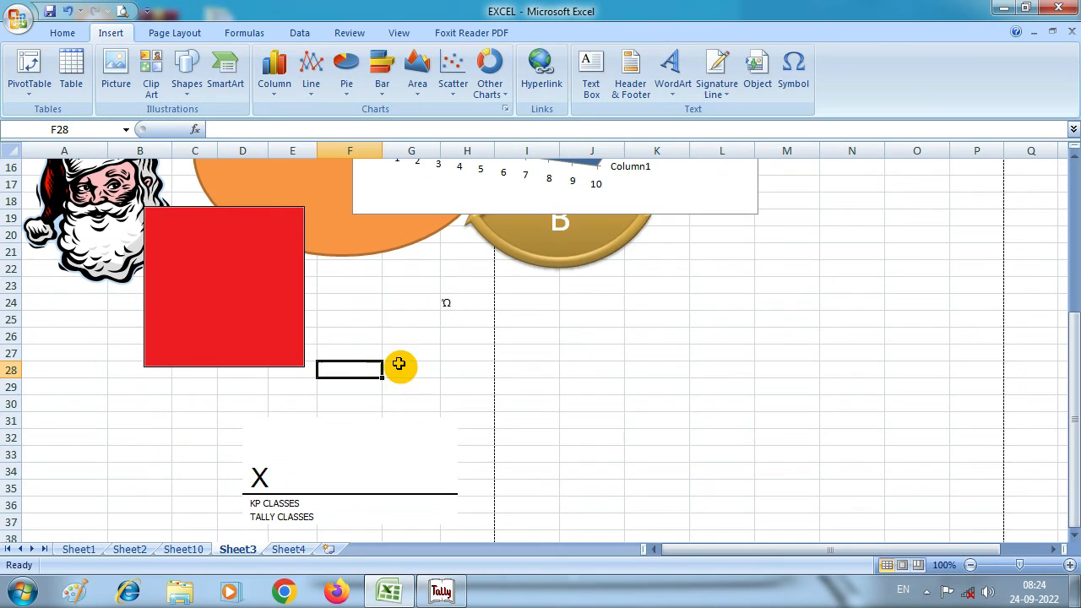
pyautogui.click(368, 302)
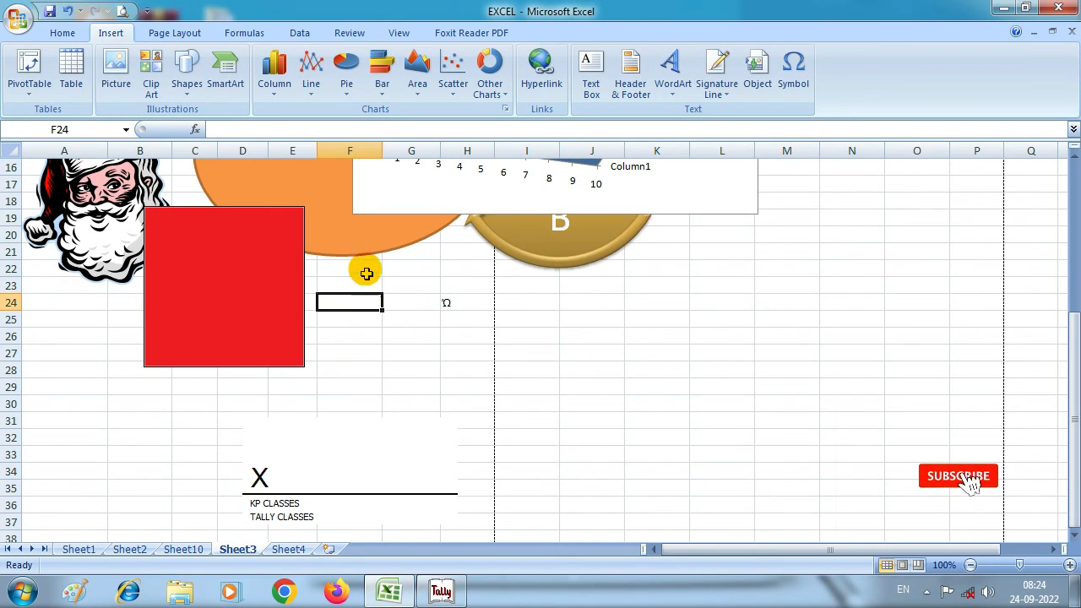
pyautogui.click(369, 283)
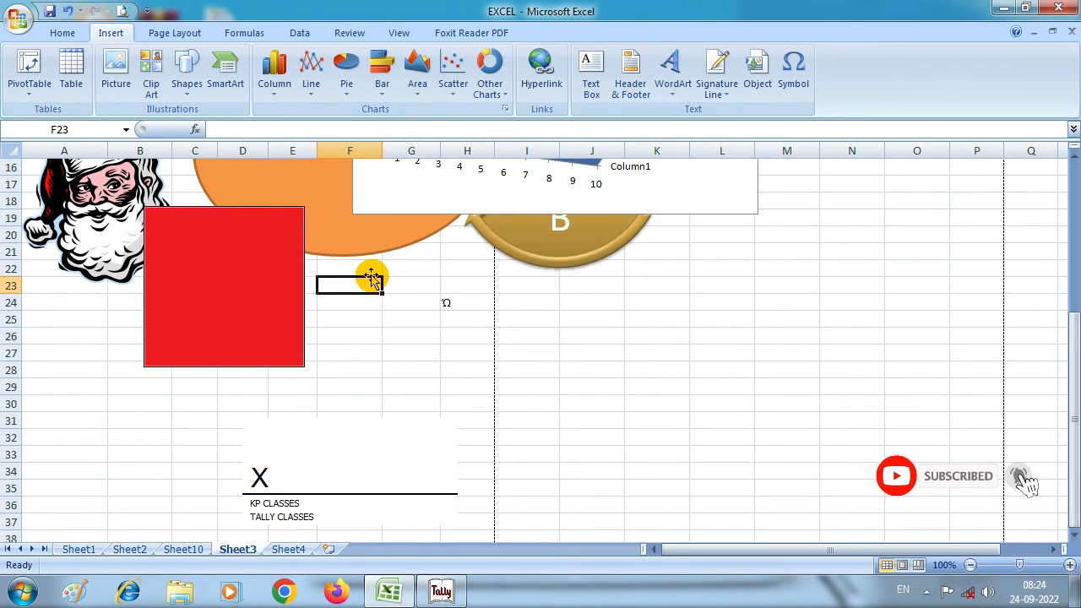